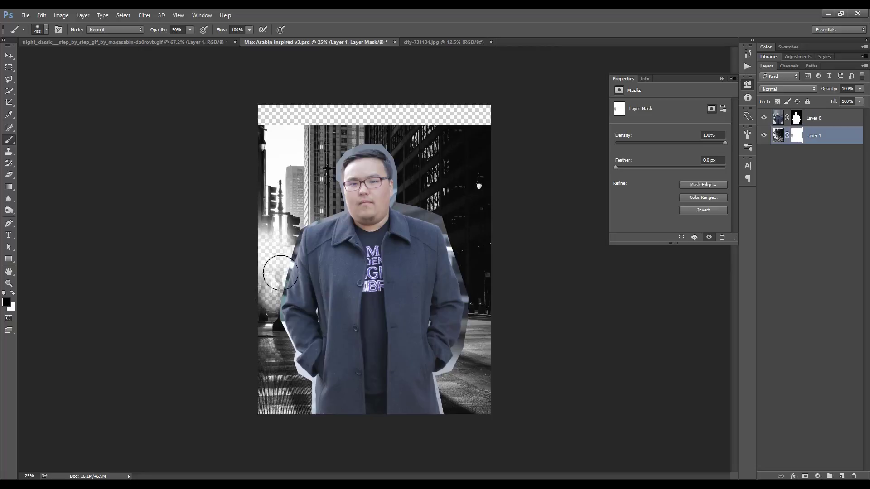
Paint black on Layer 1's mask with a large soft brush to hide the city photo's top.
drag(265, 184, 317, 146)
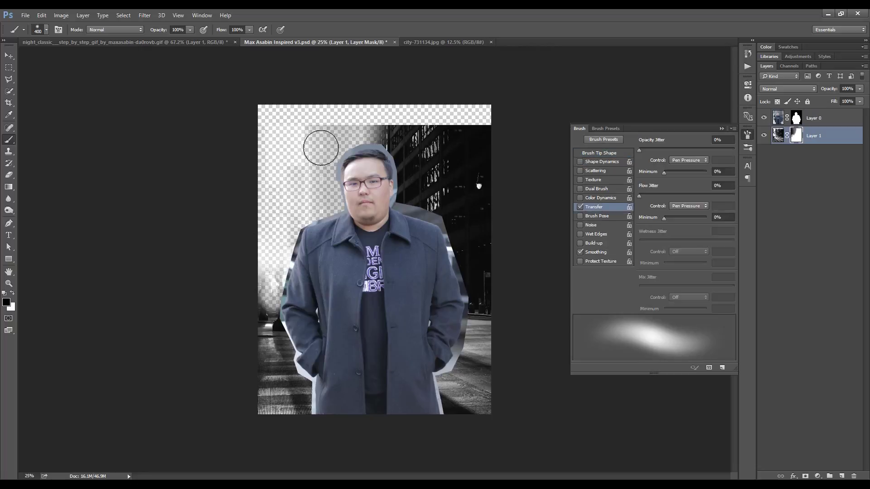
key(bracketright)
key(bracketright)
key(bracketright)
mouse_move(344, 118)
mouse_down()
mouse_move(360, 113)
mouse_move(275, 244)
mouse_up()
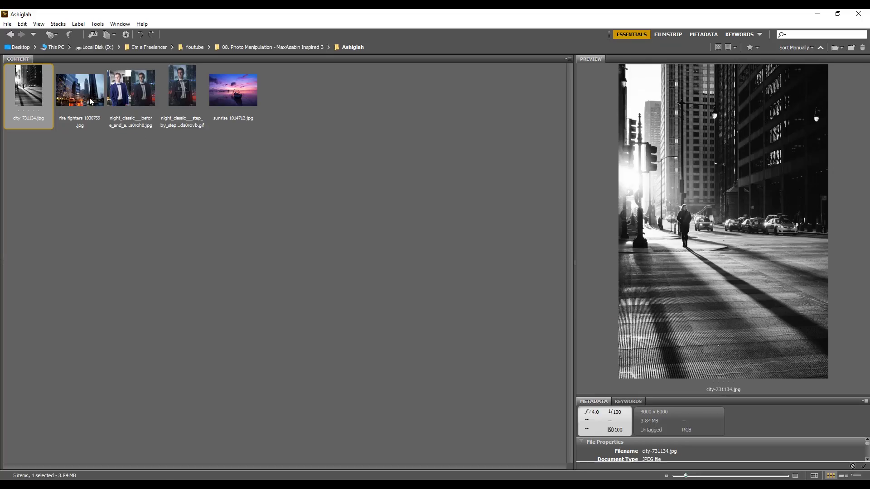
Open city-731134.jpg from Bridge and marquee-select its upper portion.
click(89, 101)
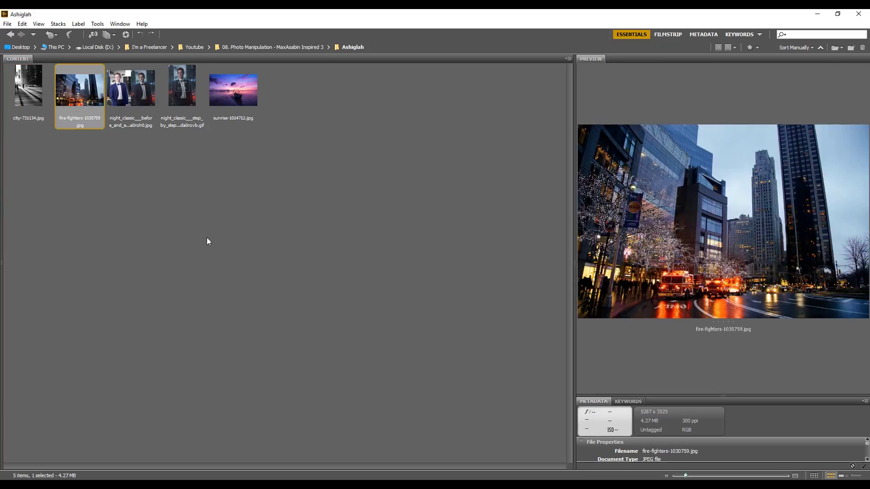
key(Left)
key(Return)
key(m)
mouse_move(261, 89)
mouse_down()
mouse_move(397, 275)
mouse_move(408, 204)
mouse_up()
Paste the selected city area into the composite and scale it down as Layer 2.
key(v)
key(ctrl+t)
drag(504, 24, 433, 150)
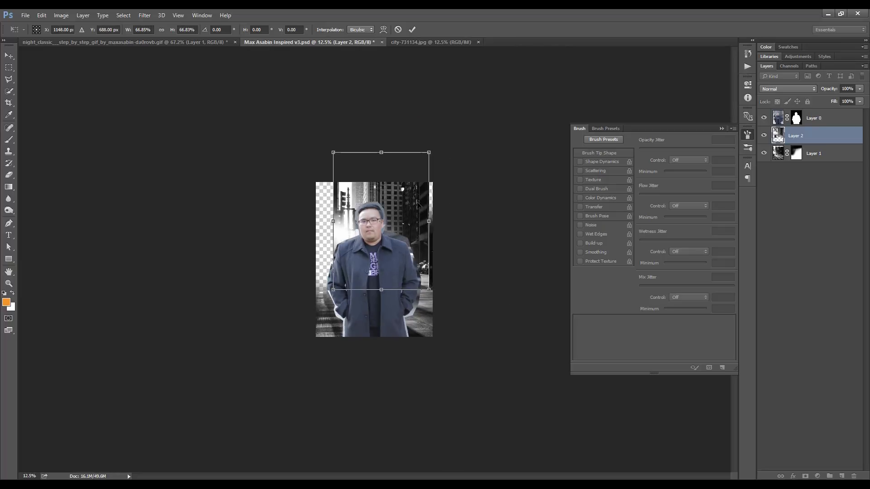
key(Return)
key(ctrl+plus)
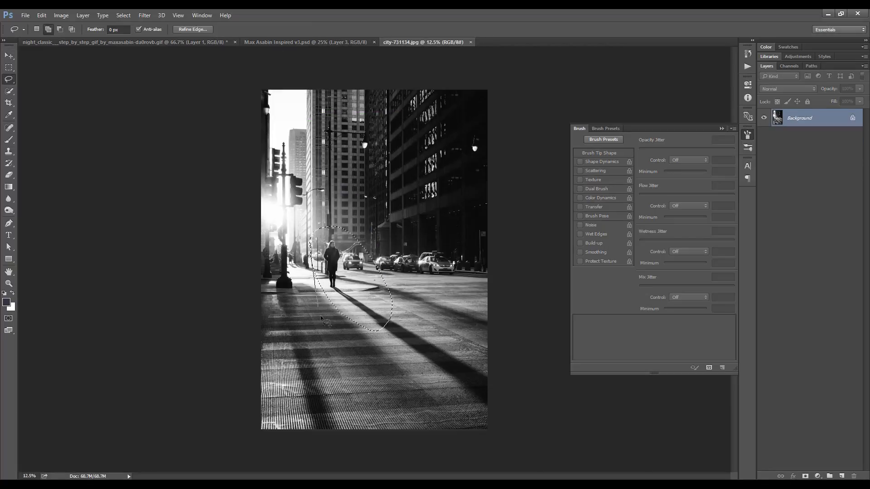
Paste the pedestrian street piece into the composite and move it to the lower left.
key(ctrl+v)
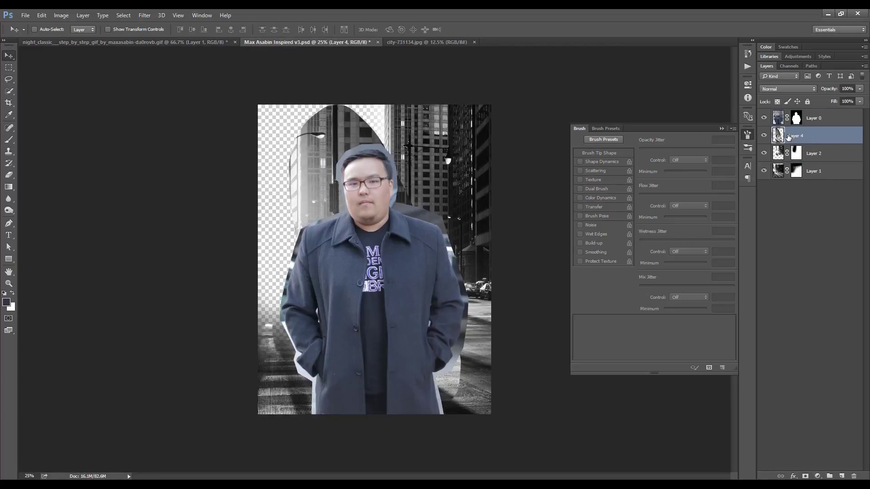
key(ctrl+t)
drag(299, 286, 305, 314)
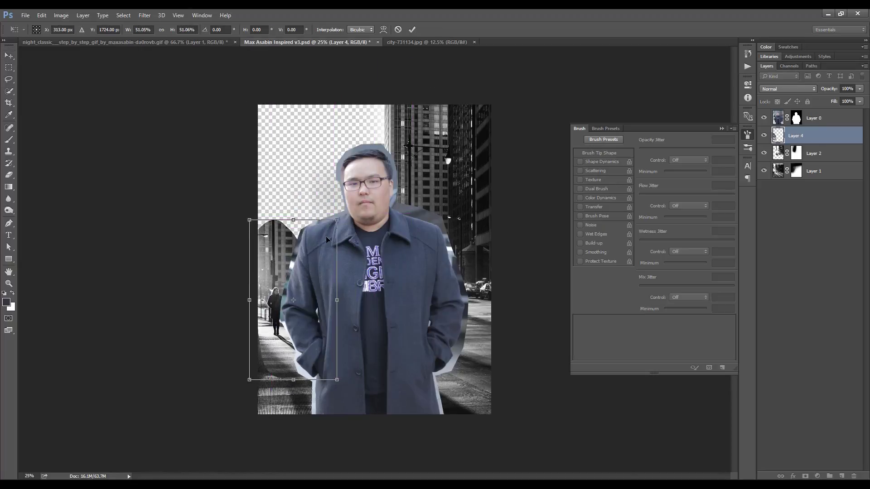
key(Return)
Brush the street piece's mask to blend its lower-left edge and reveal the upper-left buildings.
key(b)
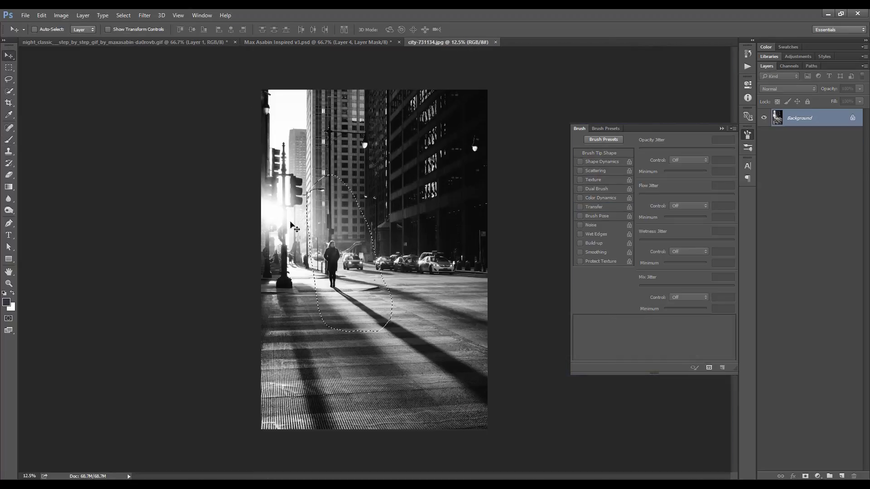
key(l)
drag(313, 182, 317, 326)
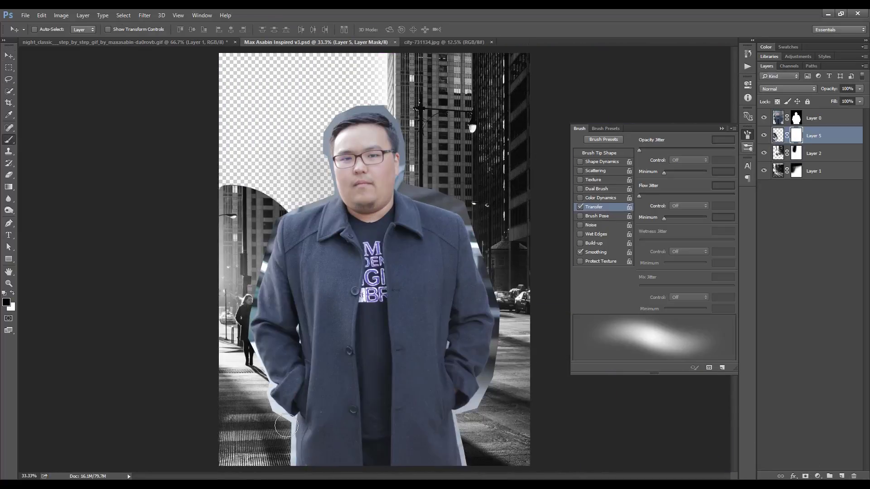
click(238, 387)
drag(247, 198, 232, 214)
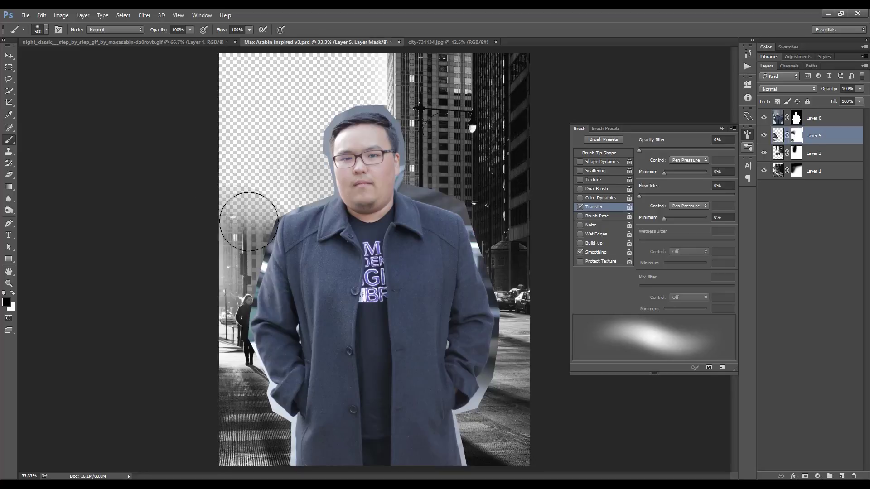
key(ctrl+minus)
key(v)
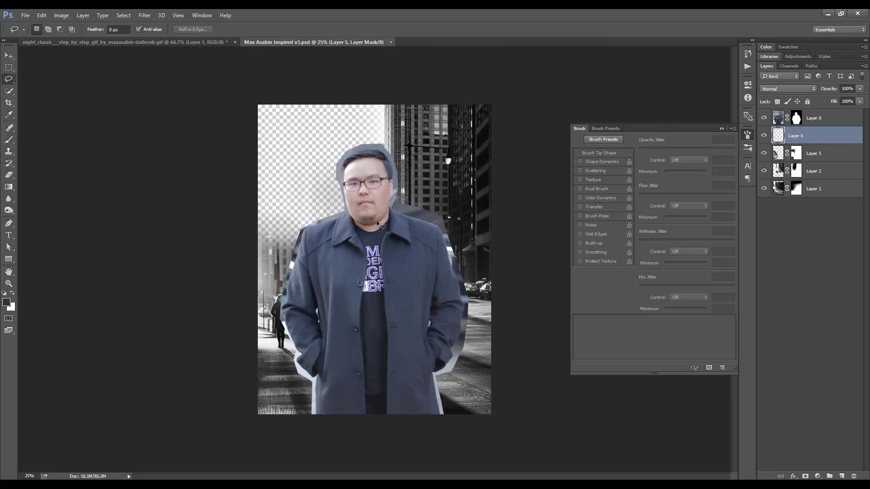
Paste the skyscraper, then flip, scale and tilt it into place at the backdrop's left.
key(ctrl+v)
key(ctrl+t)
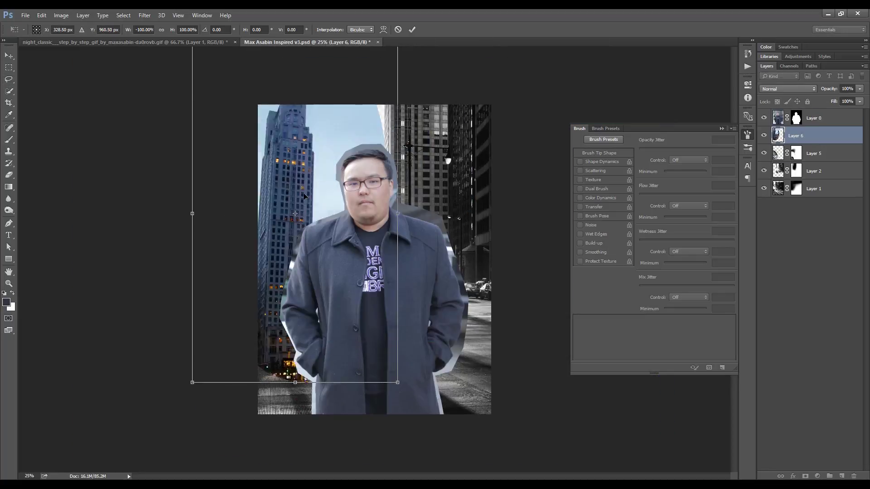
drag(368, 81, 398, 48)
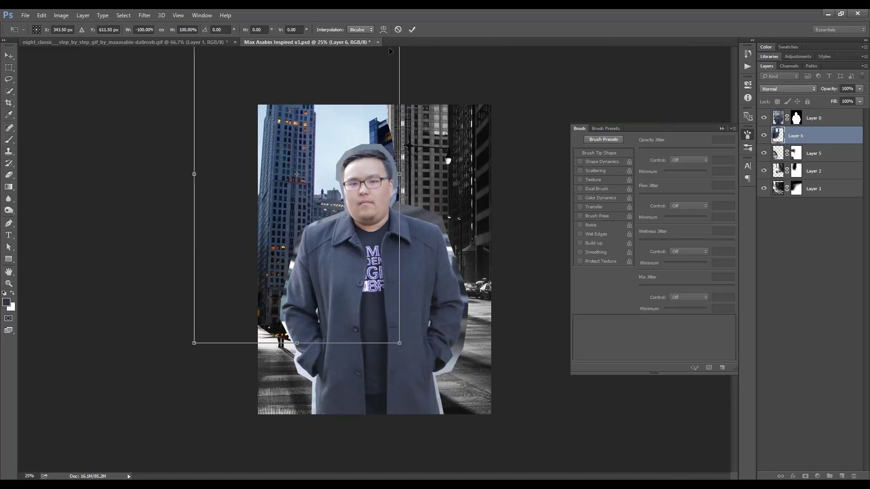
key(ctrl+minus)
drag(411, 175, 409, 164)
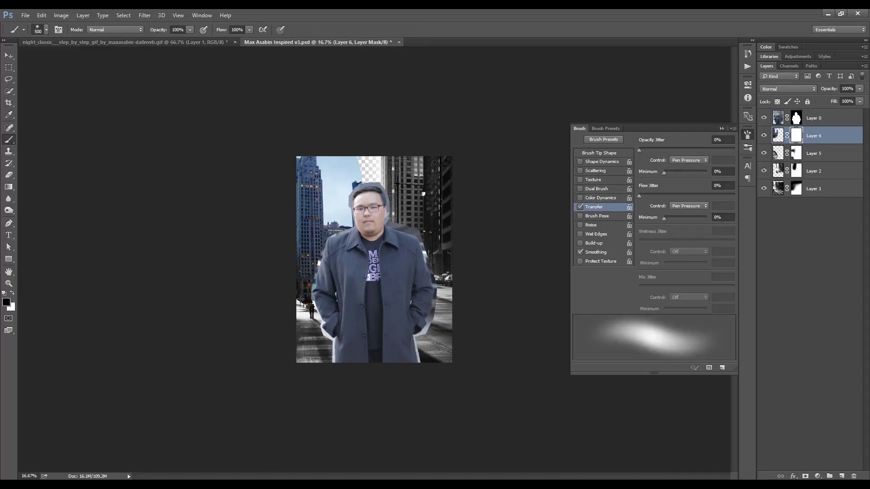
key(ctrl+plus)
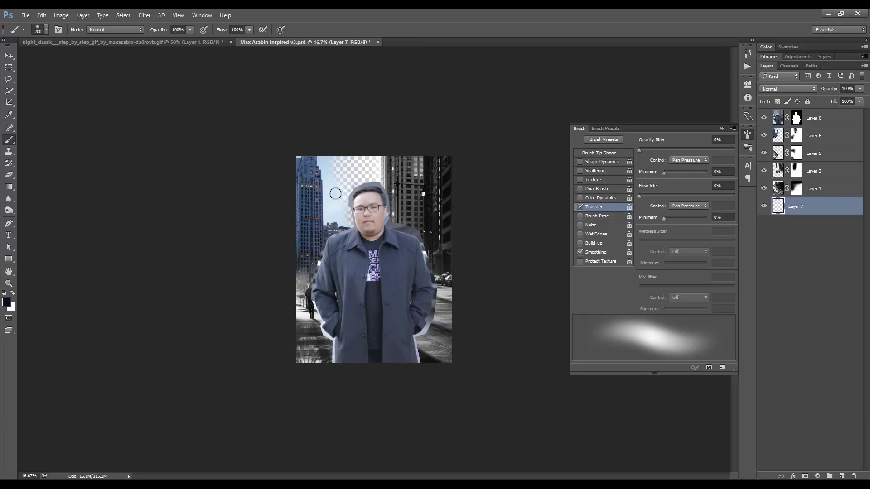
key(x)
key(bracketright)
key(bracketright)
key(bracketright)
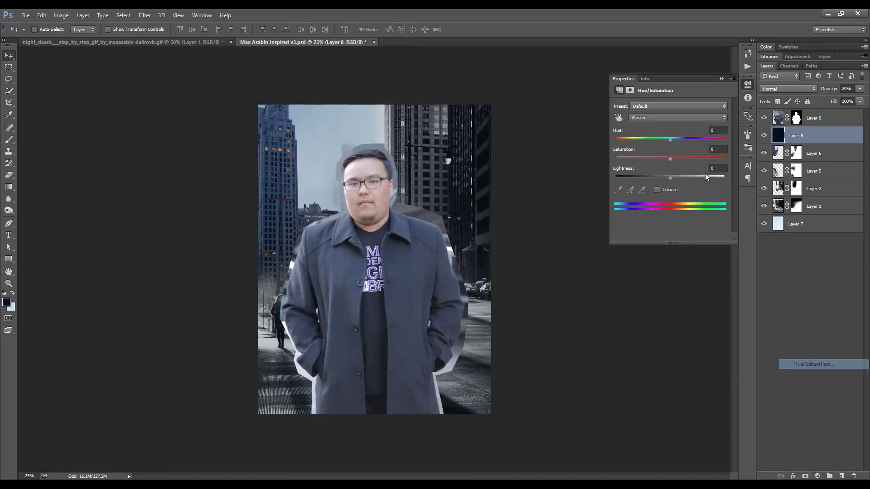
Colorize the scene to Hue 220, Saturation 32, Lightness -21, and darken the sidewalk on a new layer.
drag(646, 159, 650, 160)
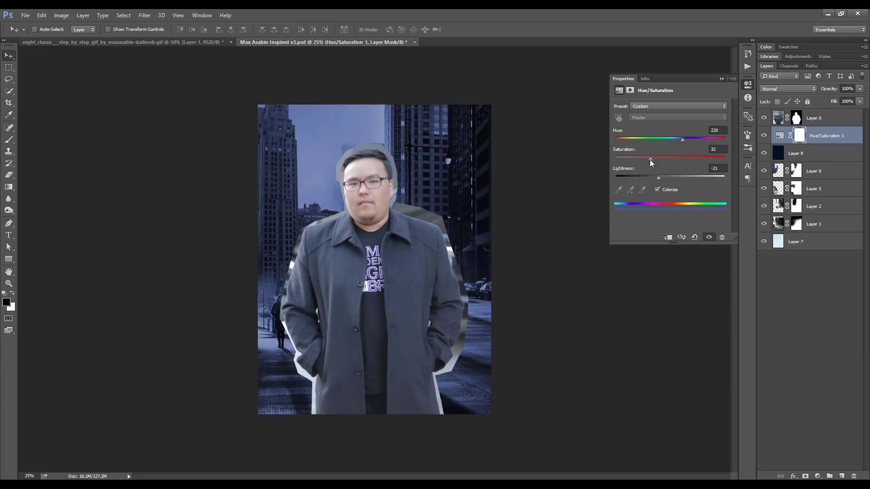
key(b)
key(ctrl+shift+alt+n)
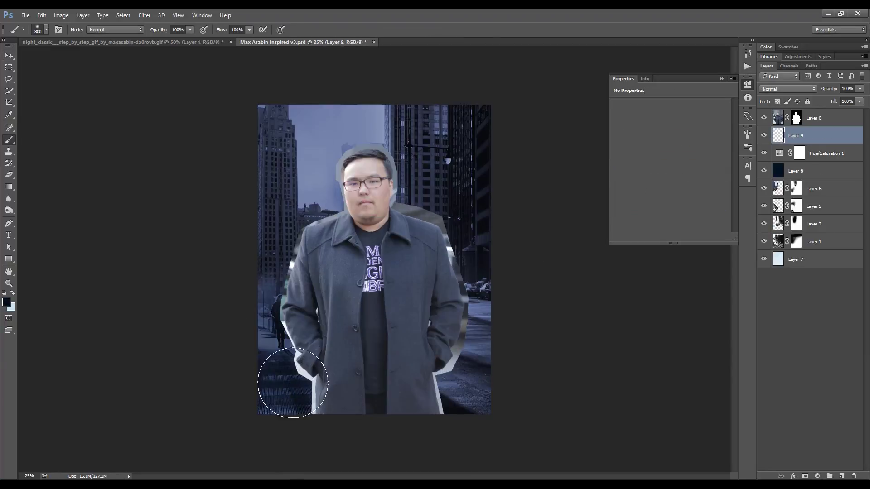
drag(454, 387, 453, 313)
Brush the Layer 6, Hue/Saturation and Layer 8 masks to lighten the misty sky around the head.
click(797, 188)
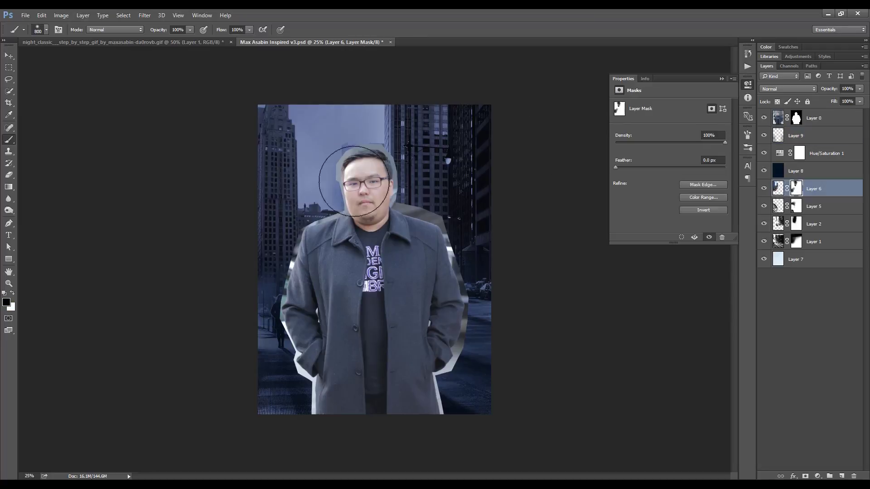
drag(360, 193, 321, 110)
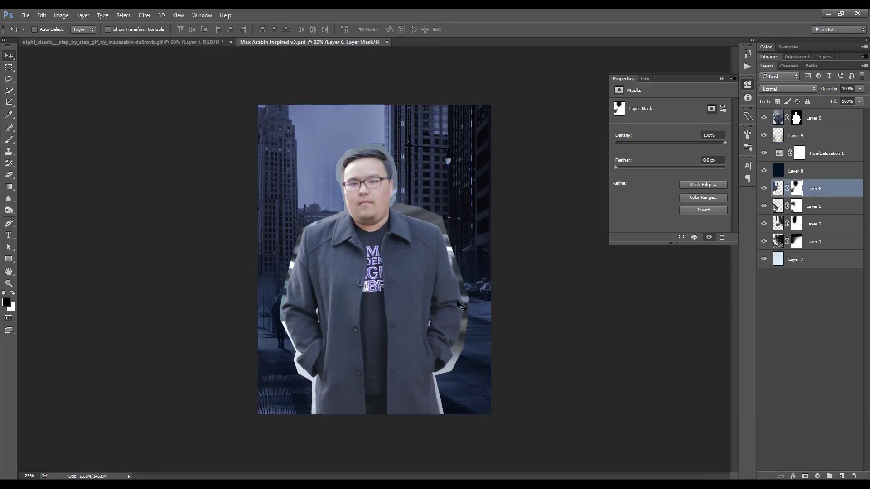
key(alt+bracketright)
key(alt+bracketright)
drag(333, 146, 313, 195)
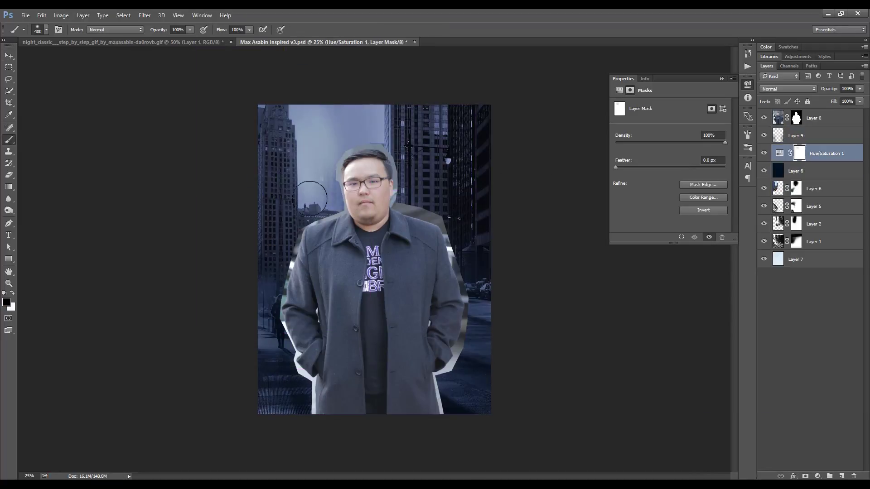
key(bracketleft)
key(bracketleft)
key(bracketleft)
key(alt+bracketleft)
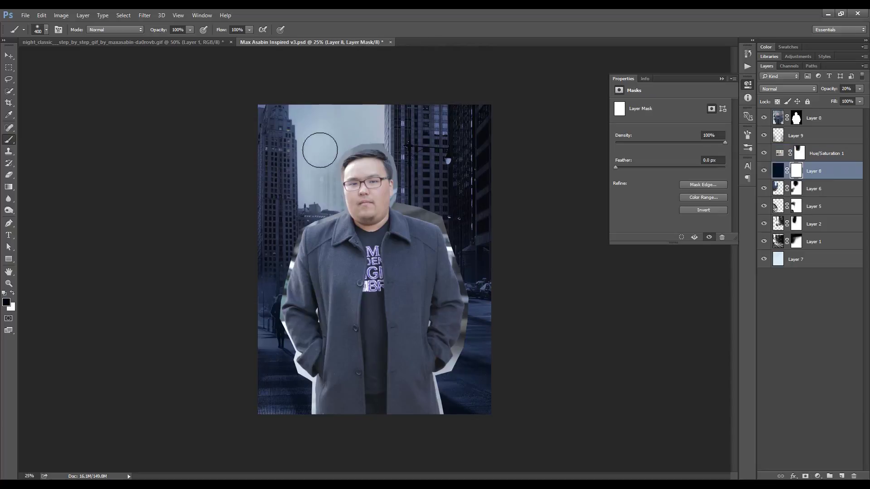
click(778, 136)
key(bracketright)
key(bracketright)
key(bracketright)
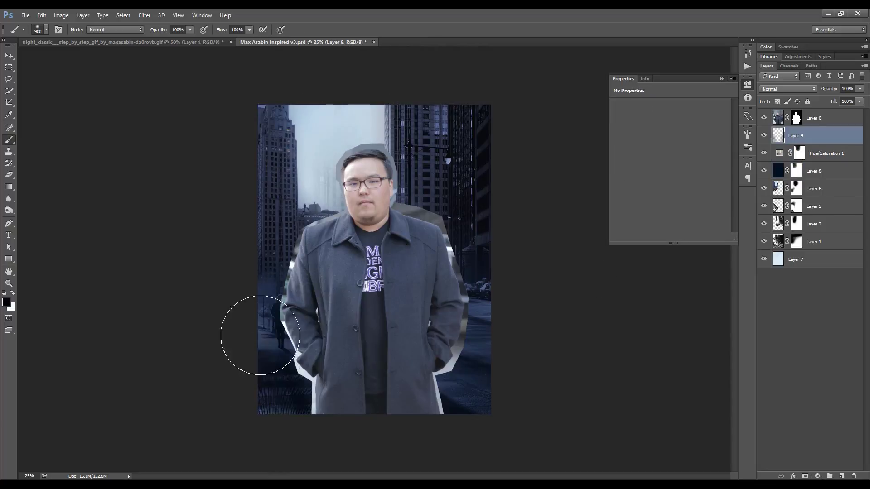
key(p)
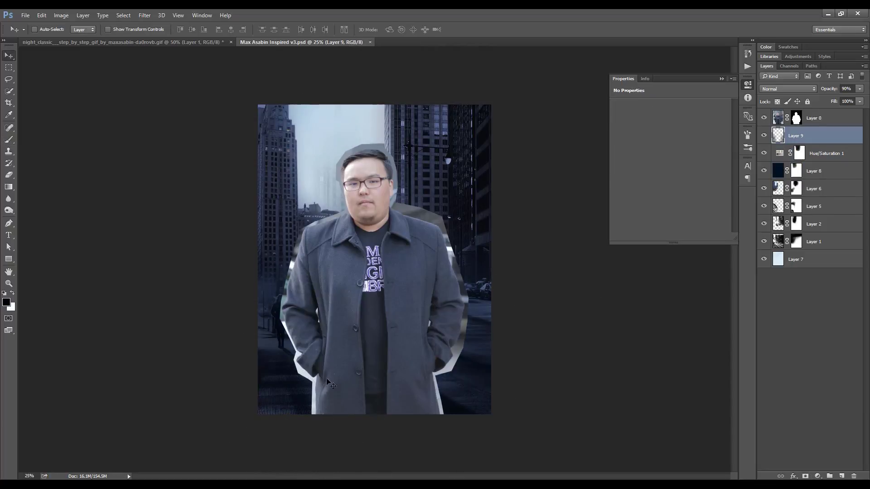
key(alt+bracketright)
key(ctrl+plus)
key(ctrl+plus)
key(ctrl+plus)
key(ctrl+plus)
Trace the man's coat, arm and head outline with the Pen tool.
drag(297, 325, 320, 272)
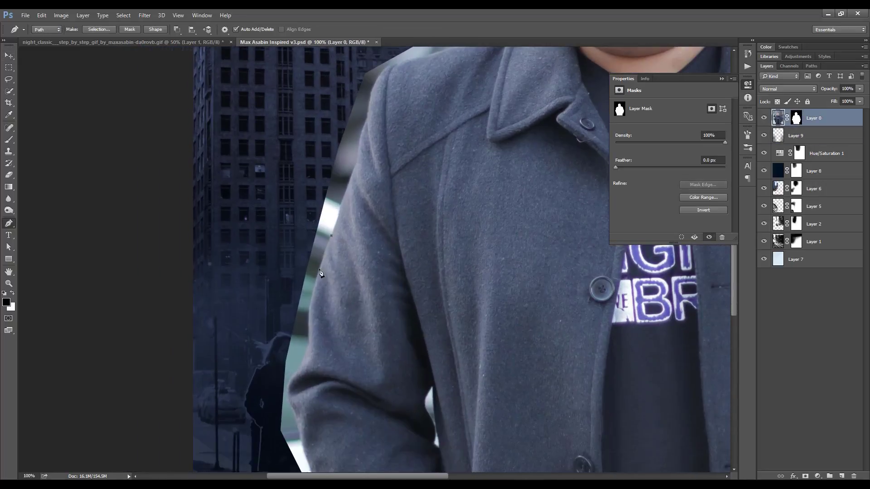
scroll(316, 275, down, 3)
click(306, 335)
scroll(305, 335, down, 3)
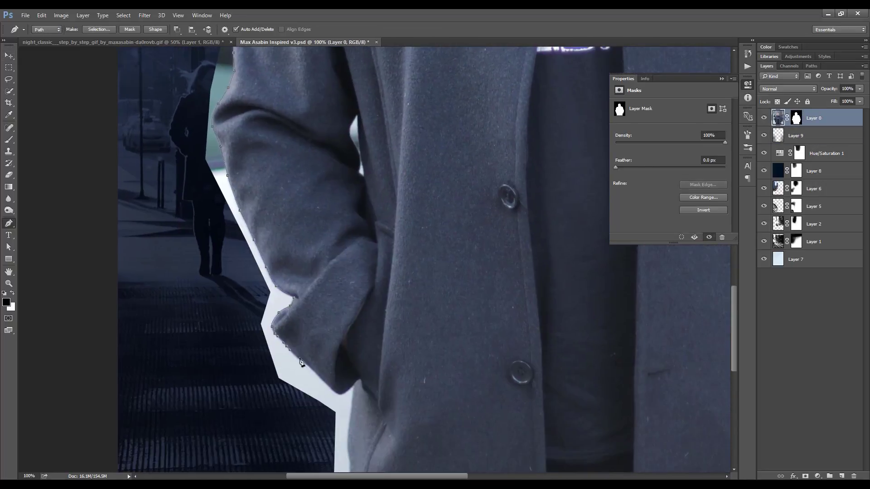
click(343, 355)
scroll(344, 373, down, 2)
scroll(343, 373, right, 10)
scroll(414, 379, up, 1)
scroll(443, 237, up, 2)
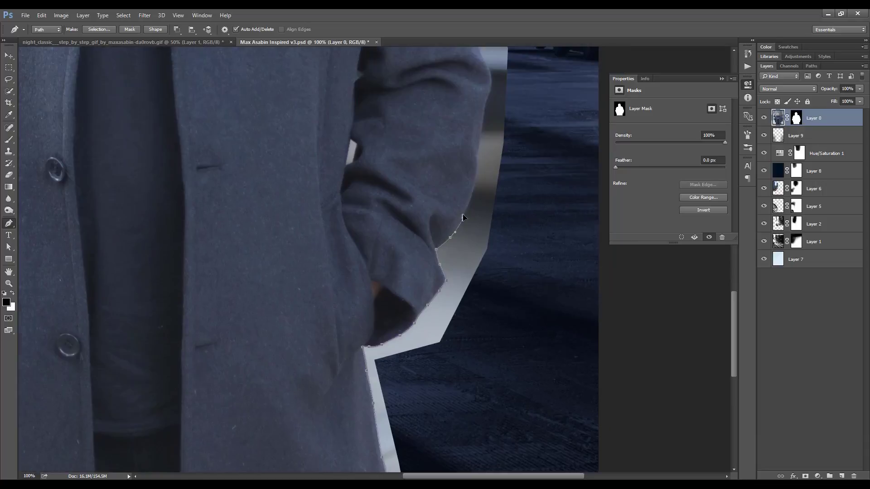
scroll(489, 181, up, 2)
scroll(489, 181, up, 3)
scroll(476, 154, up, 3)
scroll(463, 132, up, 1)
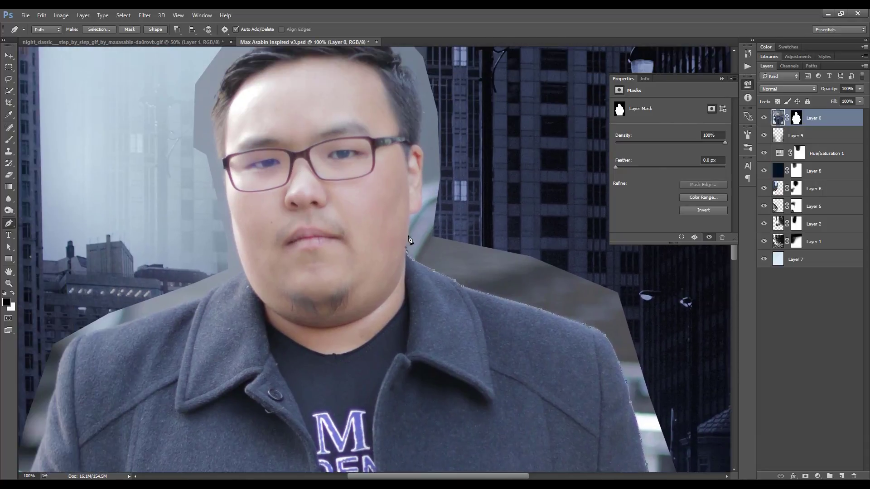
key(ctrl+plus)
scroll(448, 106, up, 3)
scroll(448, 106, left, 1)
scroll(408, 181, left, 3)
scroll(362, 227, down, 5)
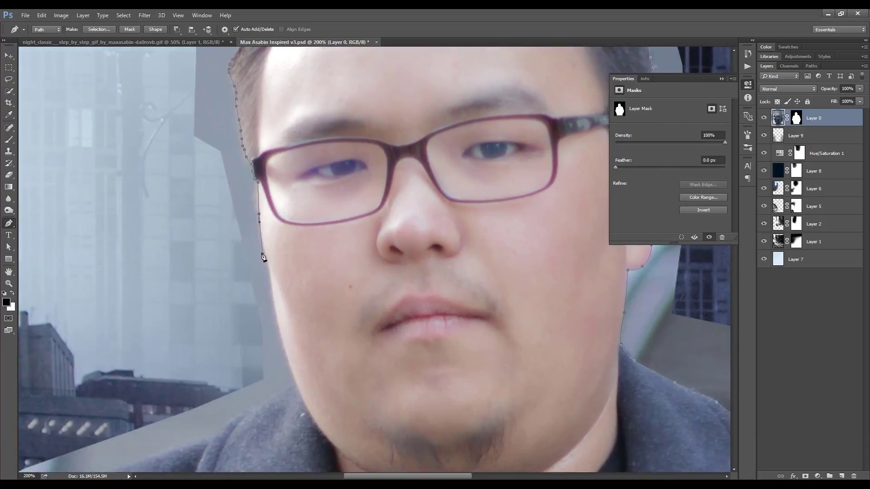
scroll(306, 275, down, 2)
scroll(307, 275, left, 1)
key(ctrl+minus)
scroll(306, 275, down, 3)
key(ctrl+minus)
Convert the traced path to a selection, refine Layer 0's mask, and deselect.
right_click(452, 254)
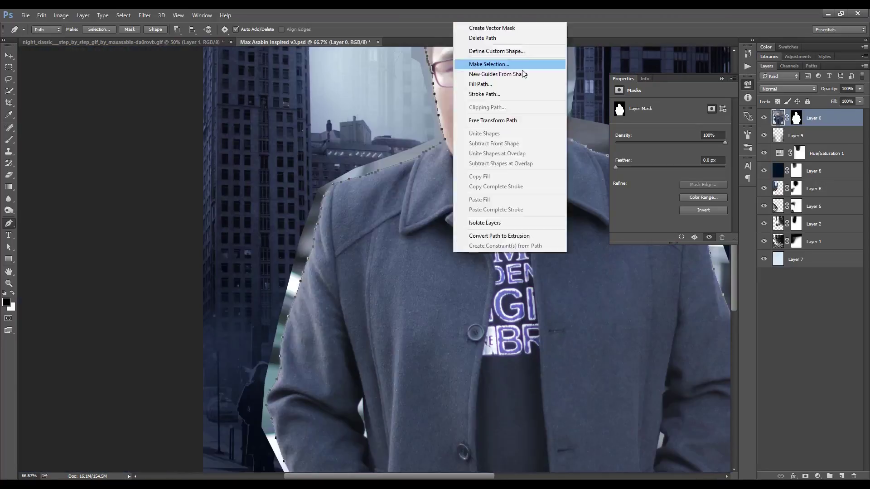
click(508, 66)
key(Return)
key(ctrl+d)
key(ctrl+minus)
key(ctrl+minus)
key(ctrl+minus)
Commit Layer 5's transform and move Layer 2's right buildings up to the canvas top.
key(alt+bracketleft)
key(alt+bracketleft)
key(alt+bracketleft)
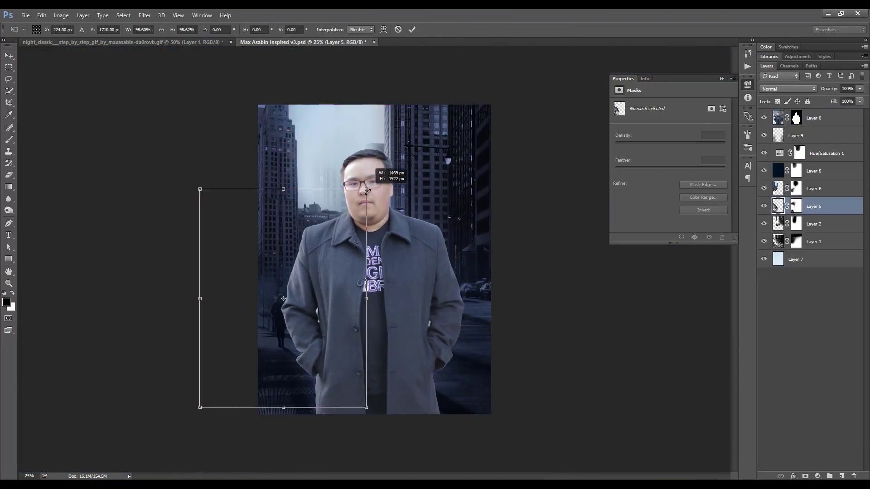
key(ctrl+t)
key(Return)
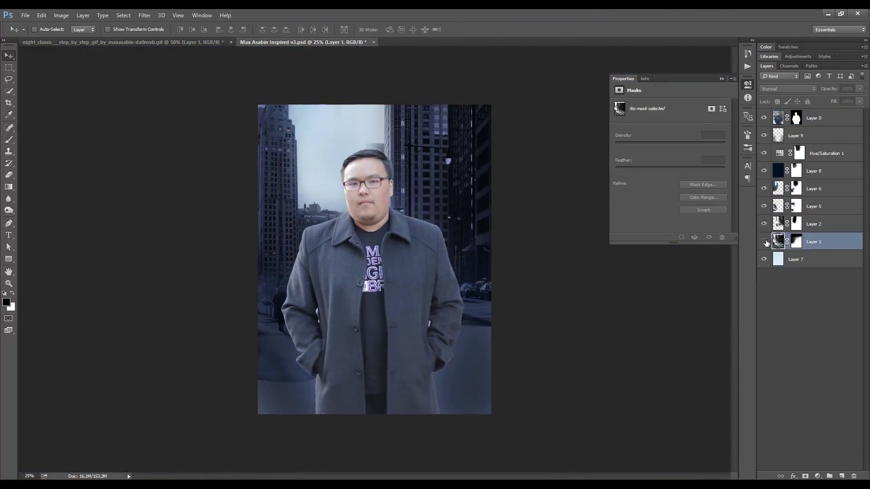
click(769, 228)
click(796, 224)
key(b)
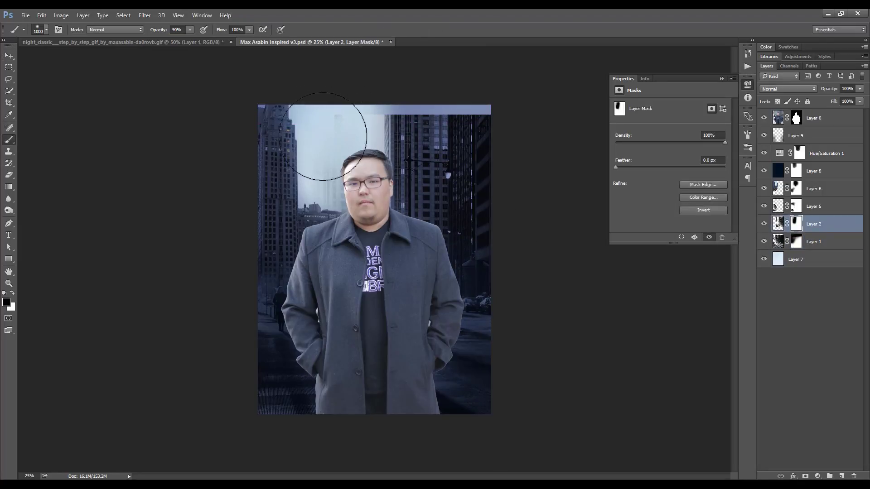
click(781, 242)
click(778, 224)
key(v)
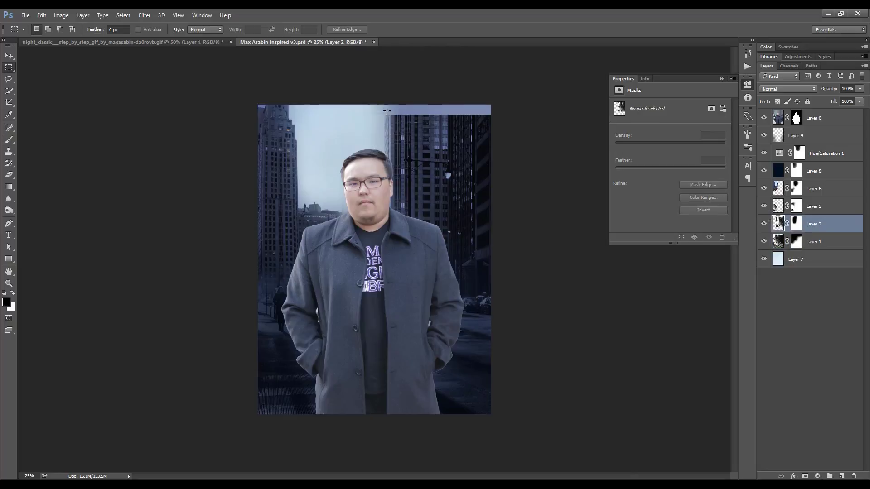
drag(457, 208, 457, 198)
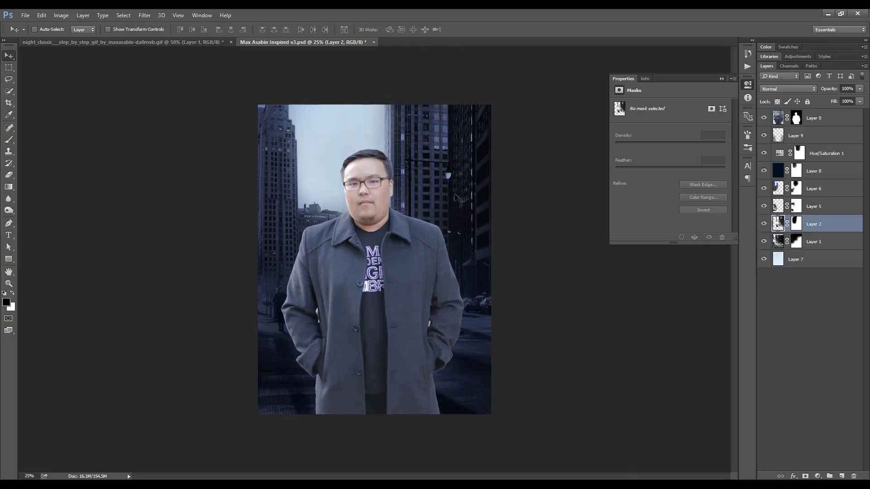
Perspective-transform Layer 1 to widen its base, and add a blank layer above Layer 9.
click(803, 244)
key(ctrl+t)
right_click(451, 226)
click(499, 294)
drag(491, 414, 516, 414)
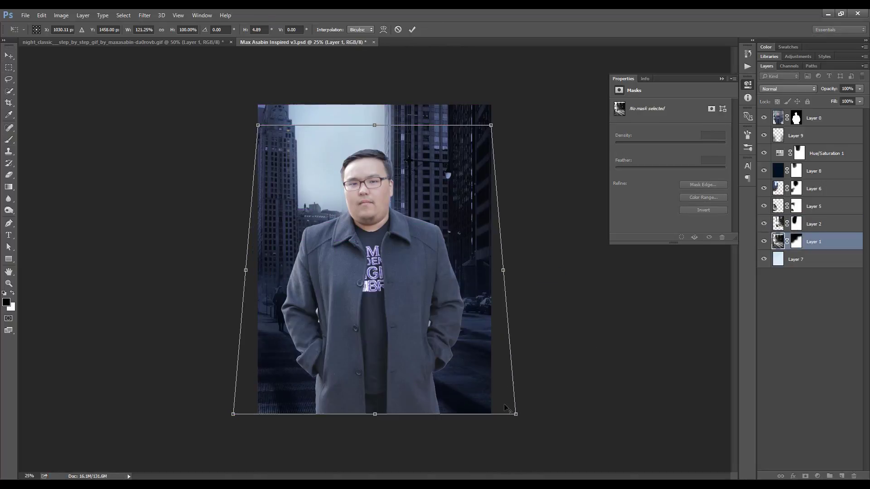
key(Return)
key(b)
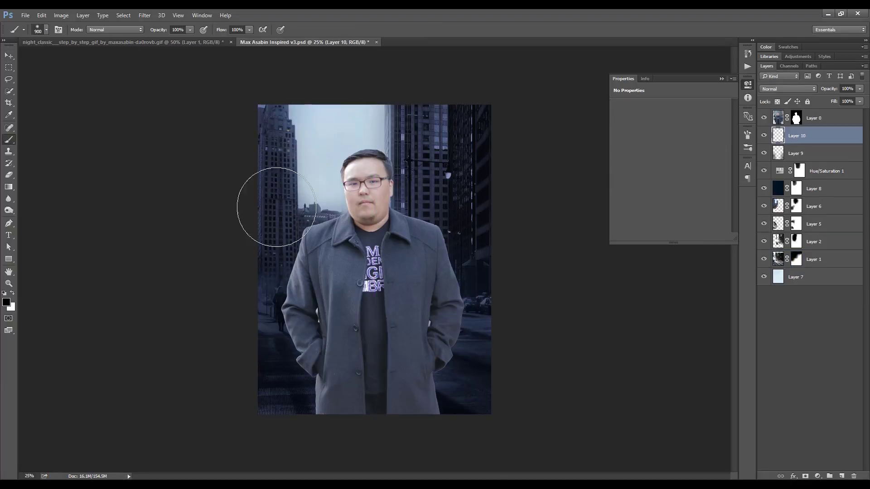
Paint dark strokes on Layer 10 beside the man with a 400 brush, undo the stray erase, set 50% opacity.
key(bracketleft)
key(bracketleft)
key(bracketleft)
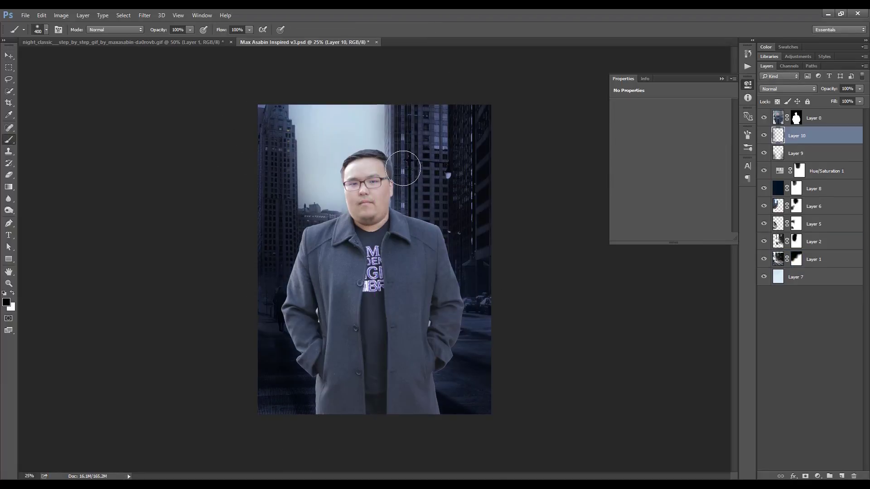
mouse_move(402, 168)
mouse_down()
mouse_move(495, 266)
mouse_move(259, 295)
mouse_move(307, 159)
mouse_up()
key(e)
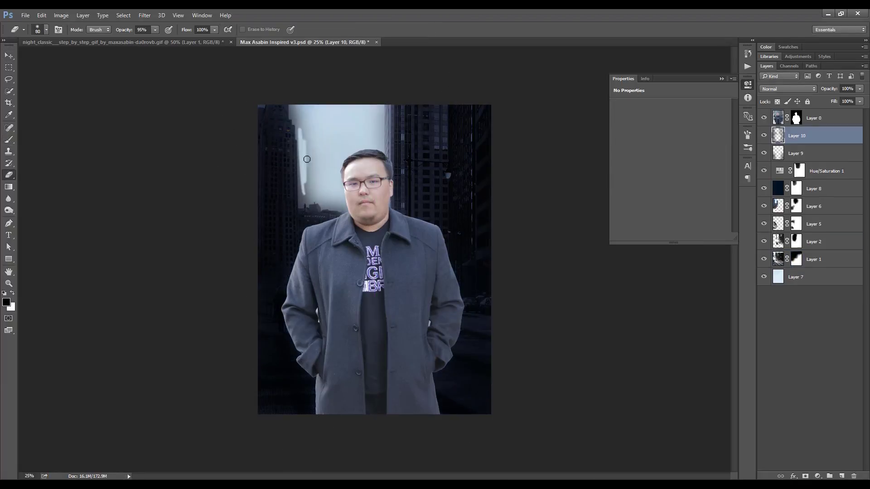
key(ctrl+z)
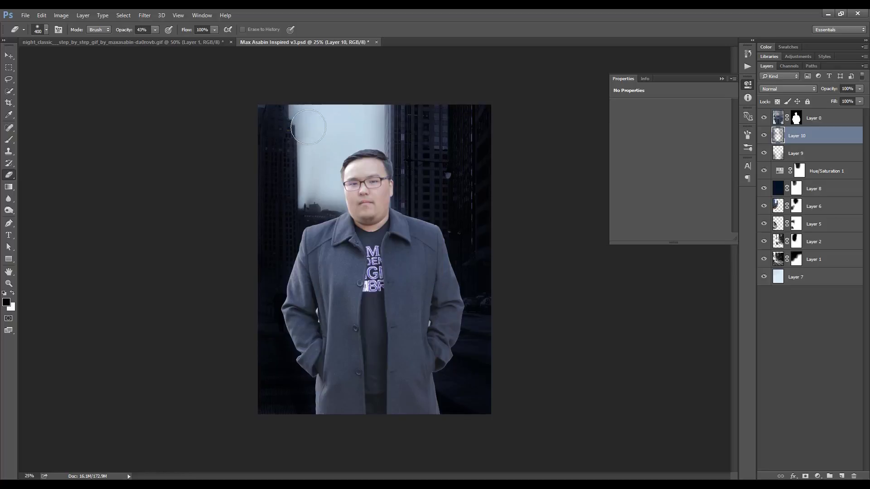
key(v)
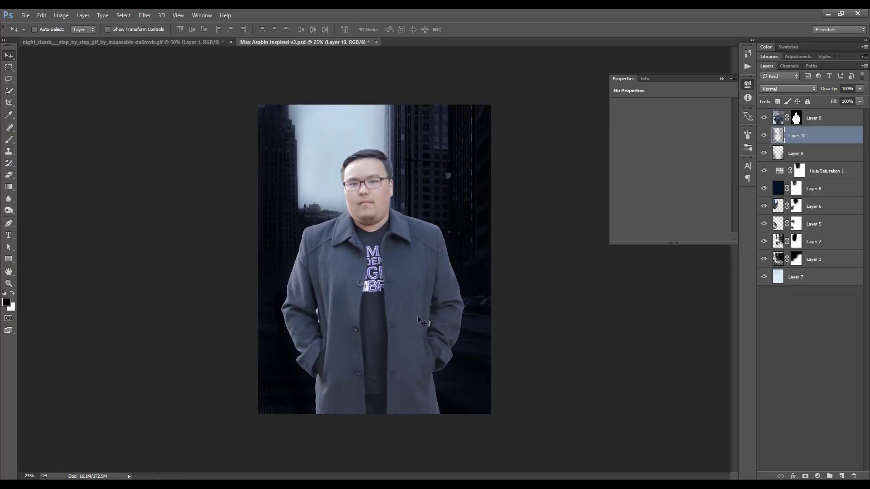
key(5)
key(ctrl+plus)
key(ctrl+plus)
key(ctrl+plus)
On Layer 0's mask, enable Shape Dynamics and Transfer with Pen Pressure control in the Brush panel.
drag(464, 244, 319, 211)
key(alt+bracketright)
key(b)
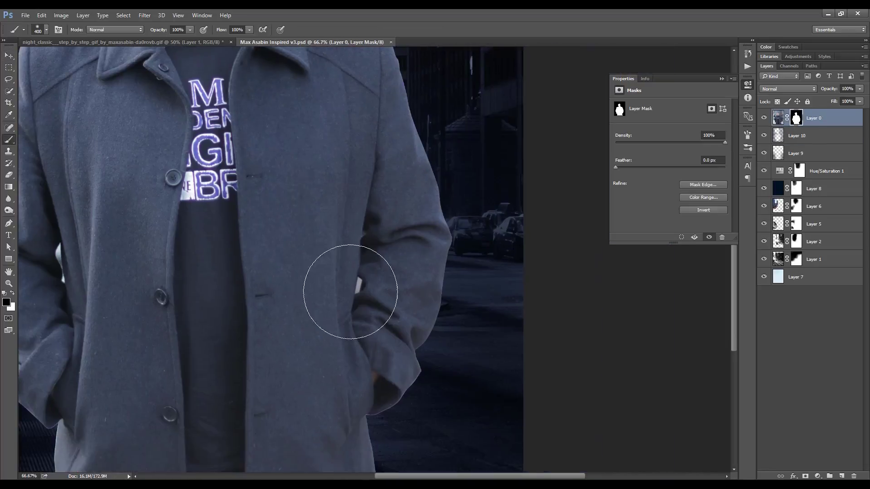
key(ctrl+plus)
right_click(346, 287)
key(Return)
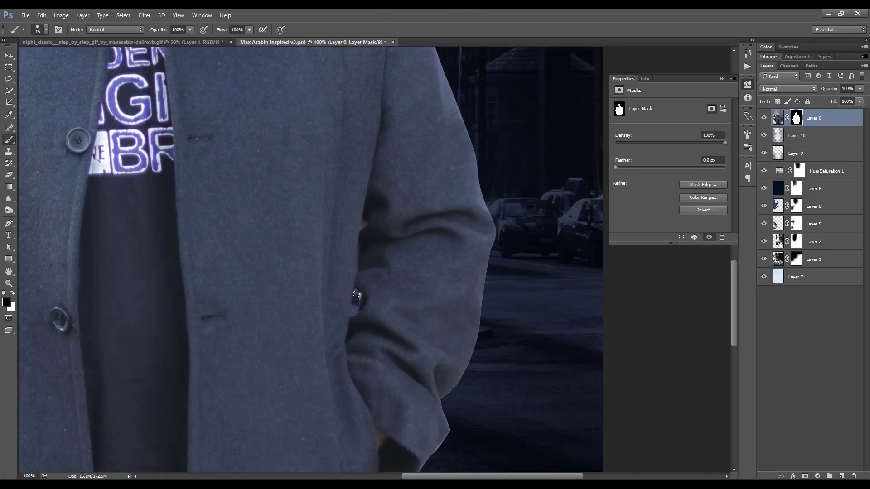
click(748, 138)
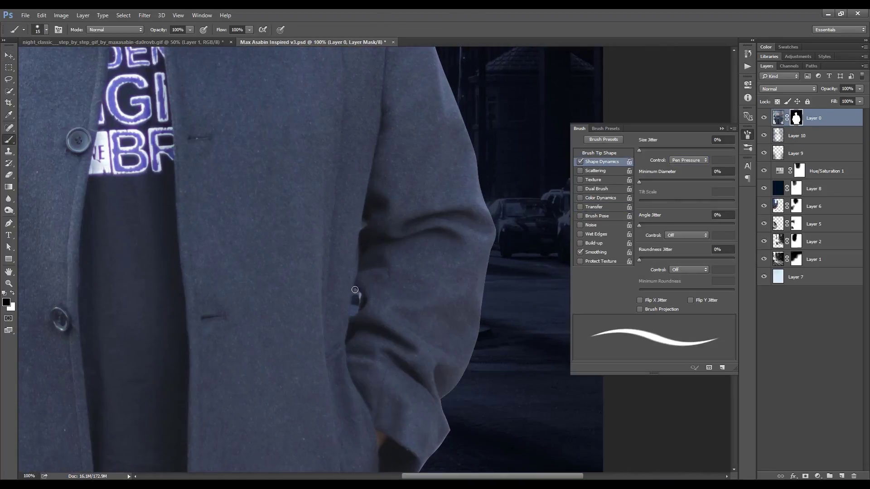
scroll(199, 288, left, 5)
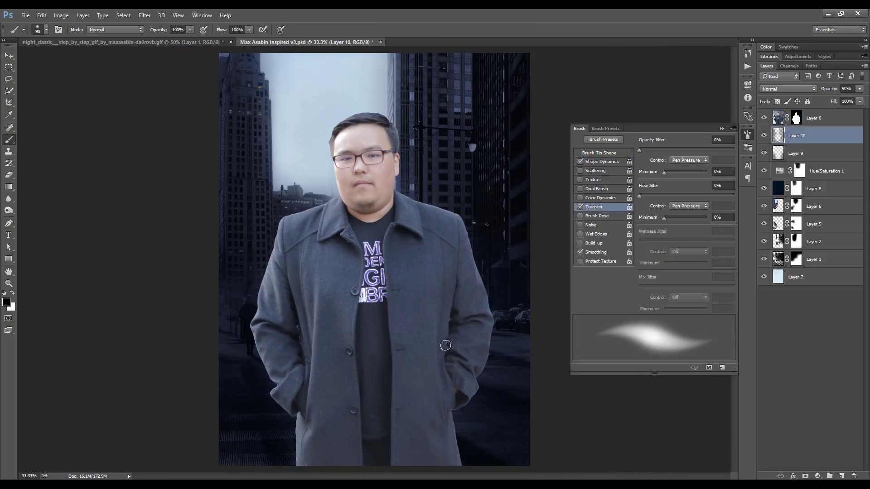
Erase sky edges on Layer 8 and brush the masks of Layers 6 and 2.
key(ctrl+minus)
key(v)
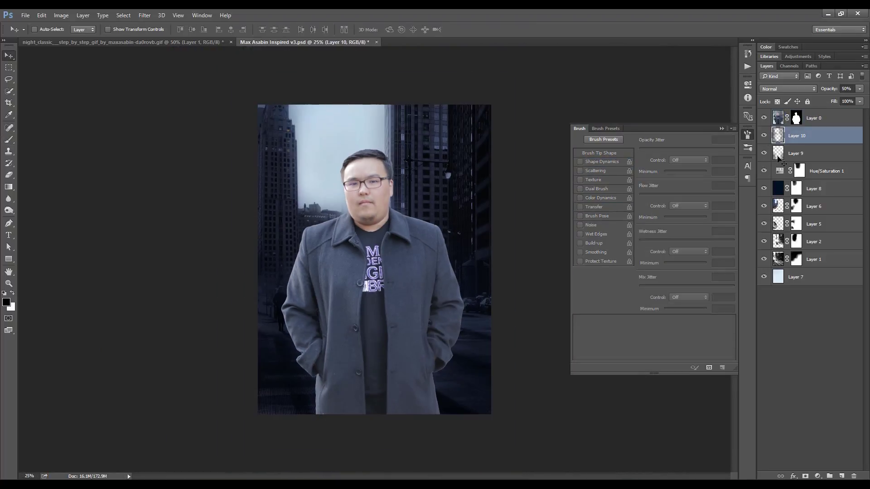
click(765, 195)
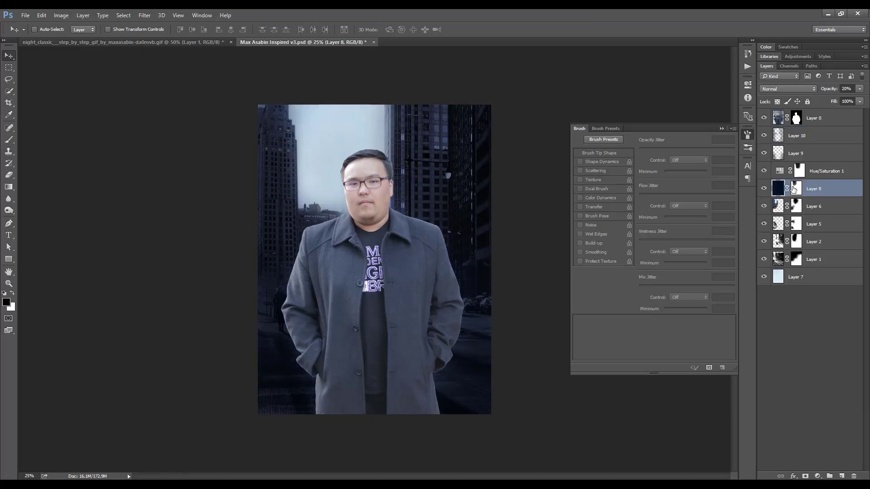
key(e)
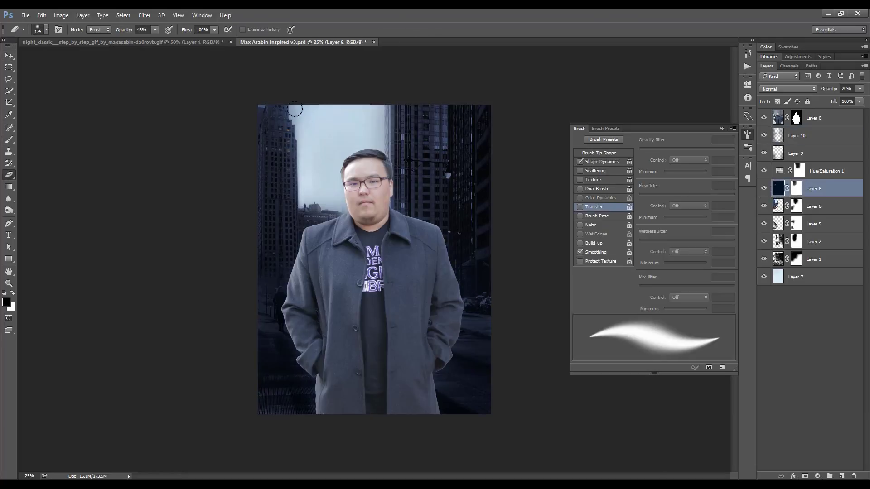
click(796, 206)
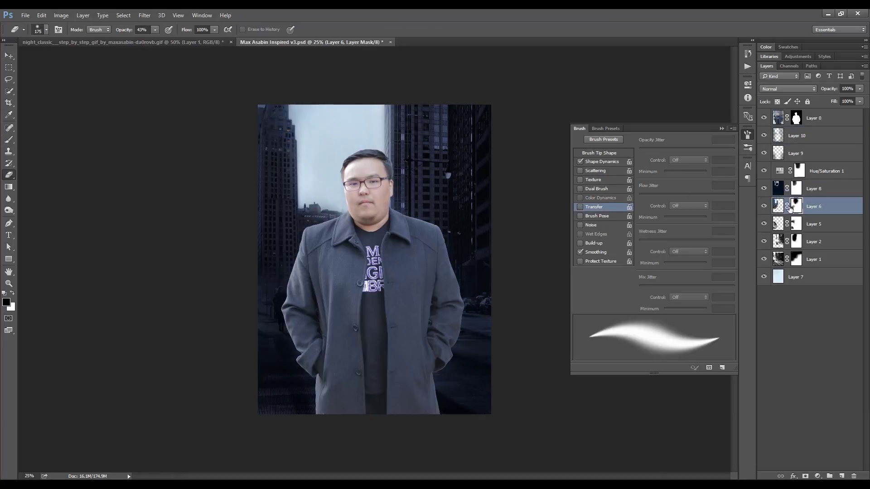
key(b)
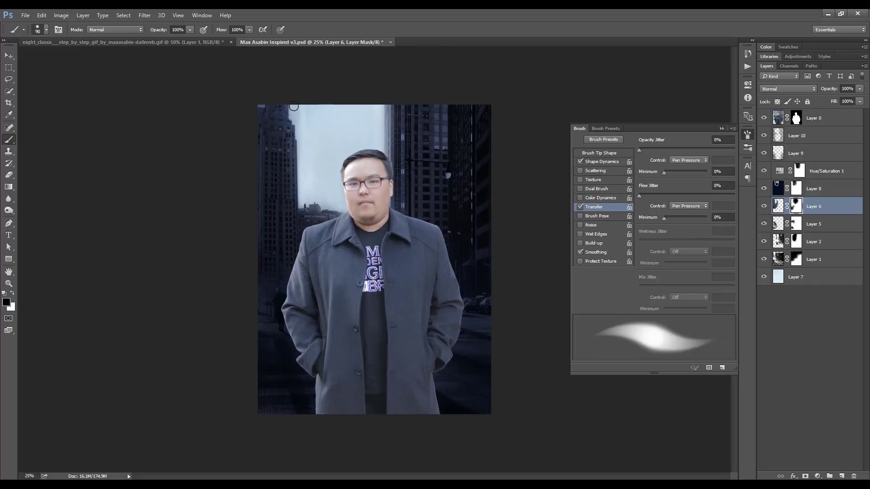
ctrl+click(380, 114)
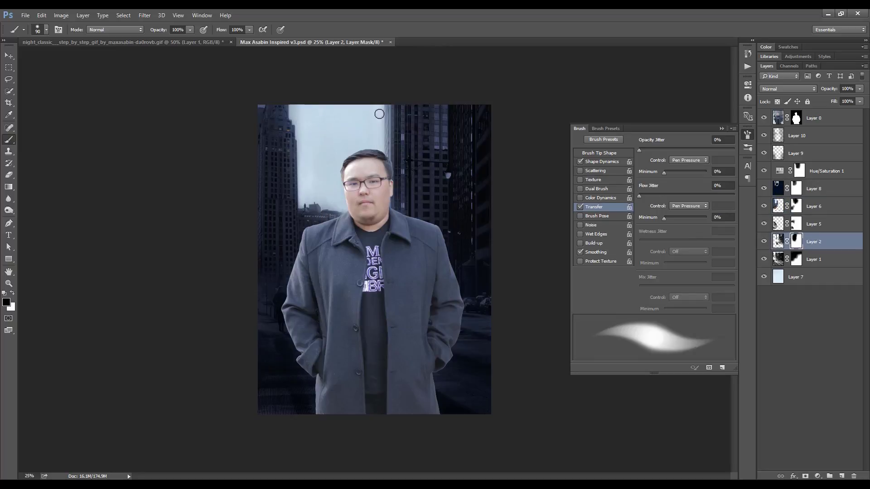
click(765, 206)
Erase around the face on Layers 10 and 8, repaint Layer 6's mask, and save the composite.
click(798, 136)
key(e)
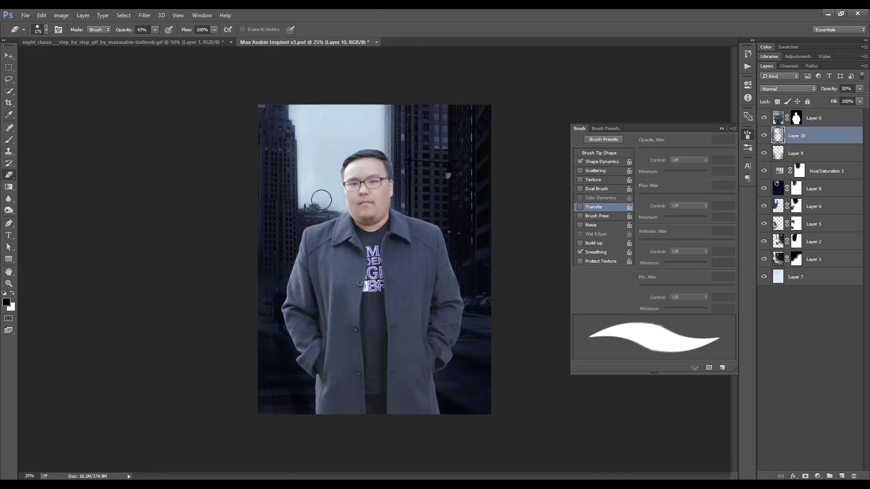
key(ctrl+plus)
click(795, 190)
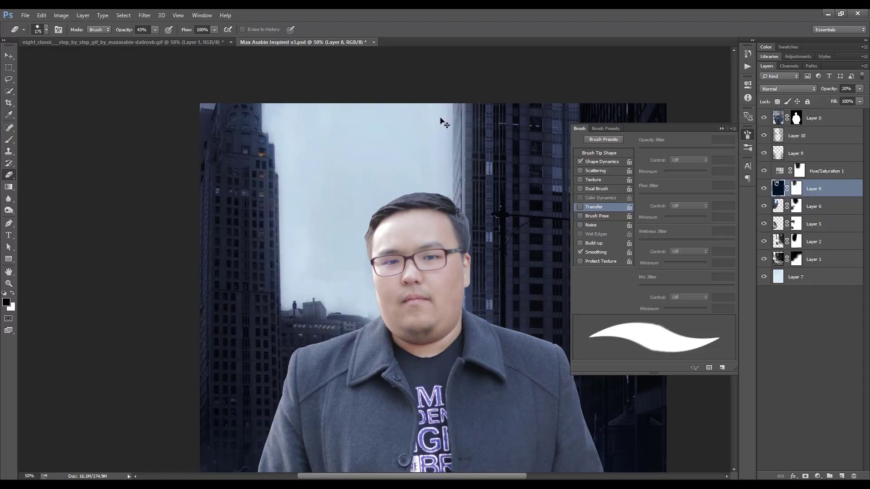
click(796, 206)
key(b)
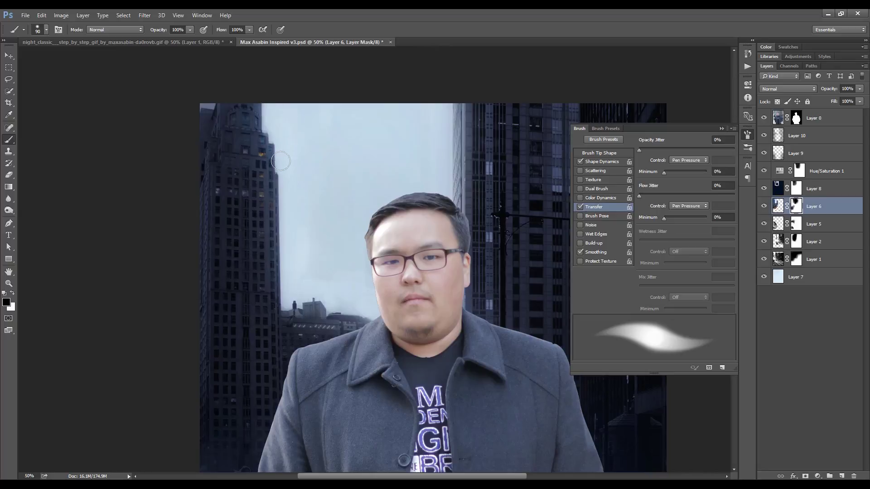
key(alt+bracketleft)
key(alt+bracketleft)
key(ctrl+minus)
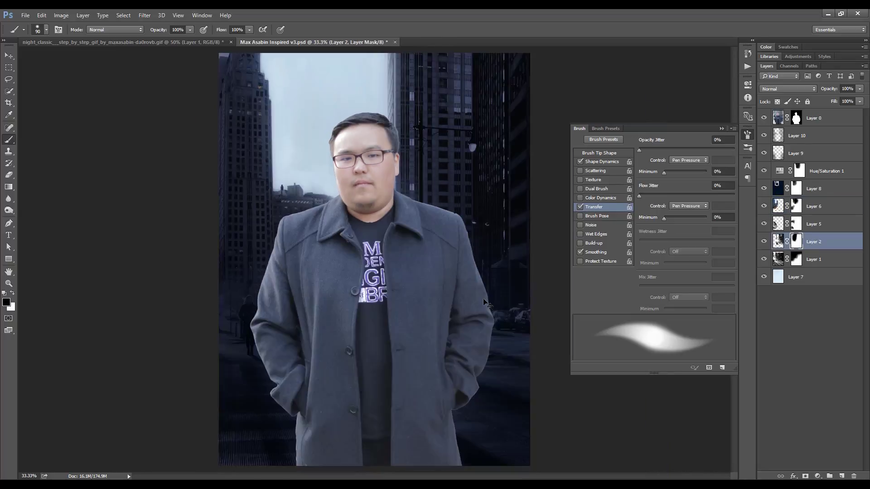
key(ctrl+s)
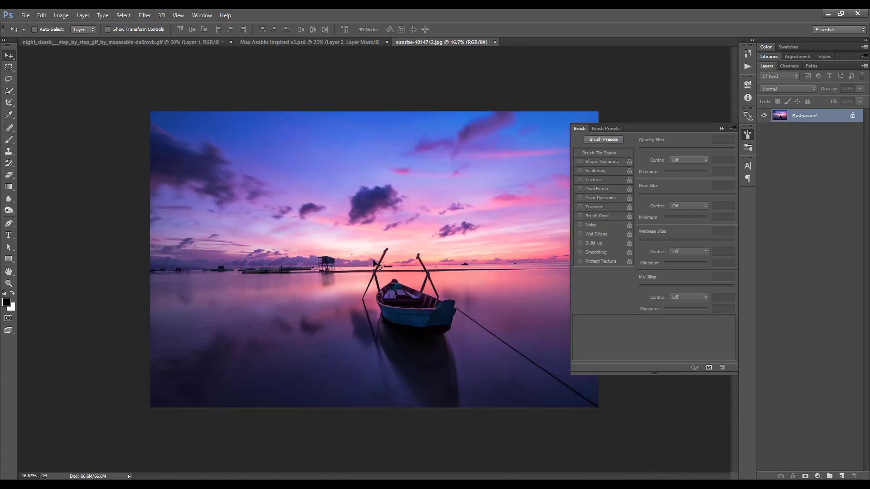
Drag the sunrise photo into the composite and brush Layer 6's mask to reveal its sky.
drag(374, 264, 407, 213)
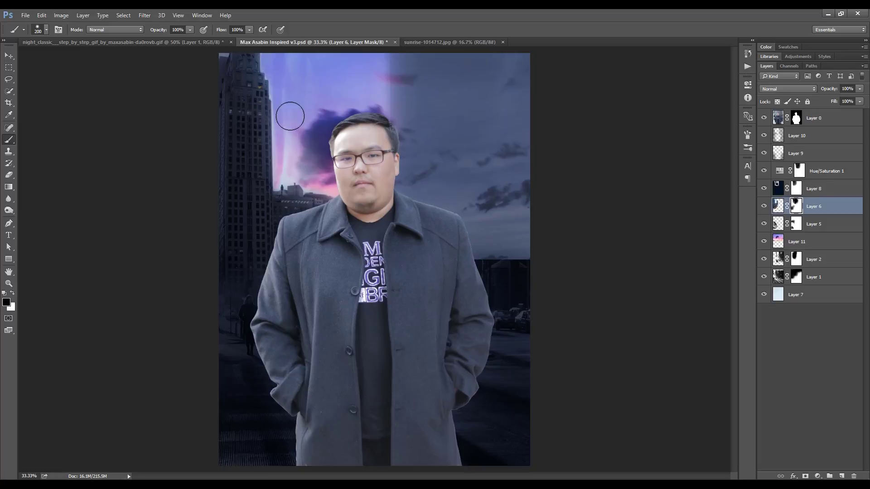
click(744, 134)
drag(319, 89, 302, 124)
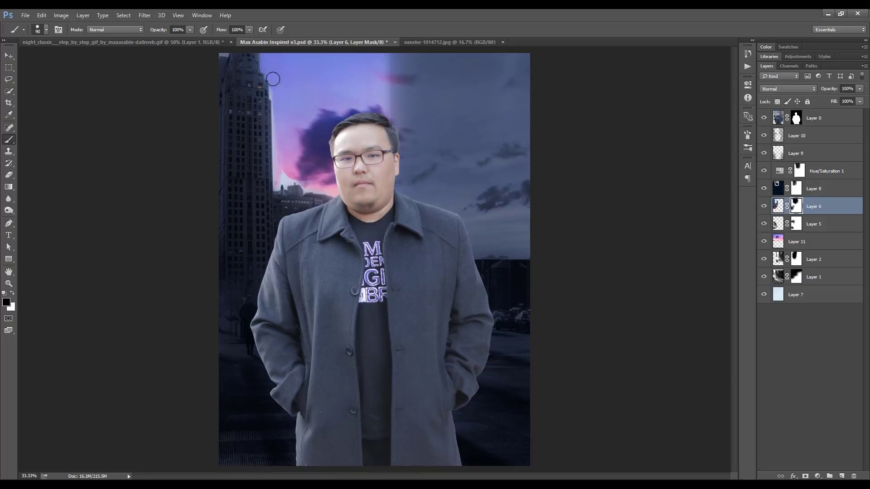
scroll(286, 130, up, 1)
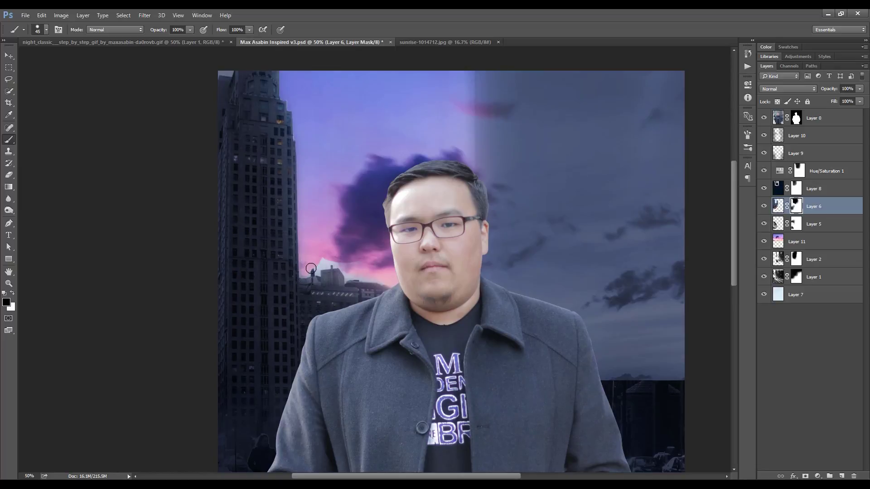
scroll(319, 263, up, 2)
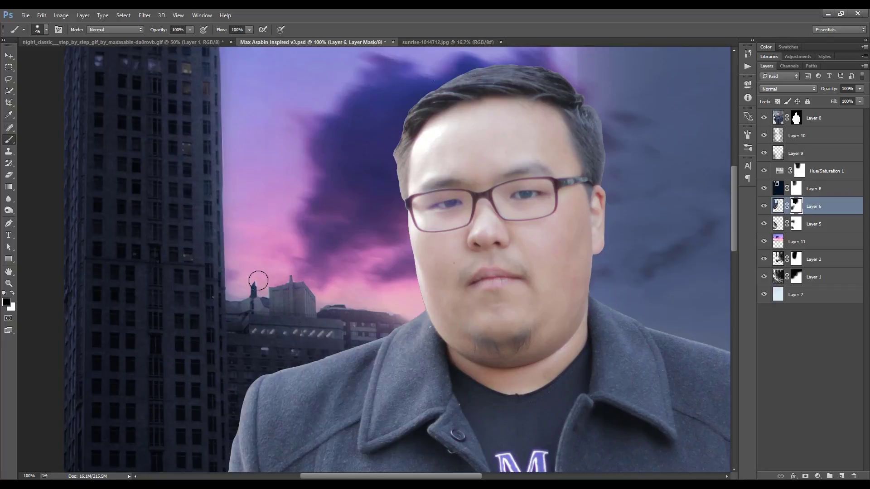
scroll(230, 169, up, 5)
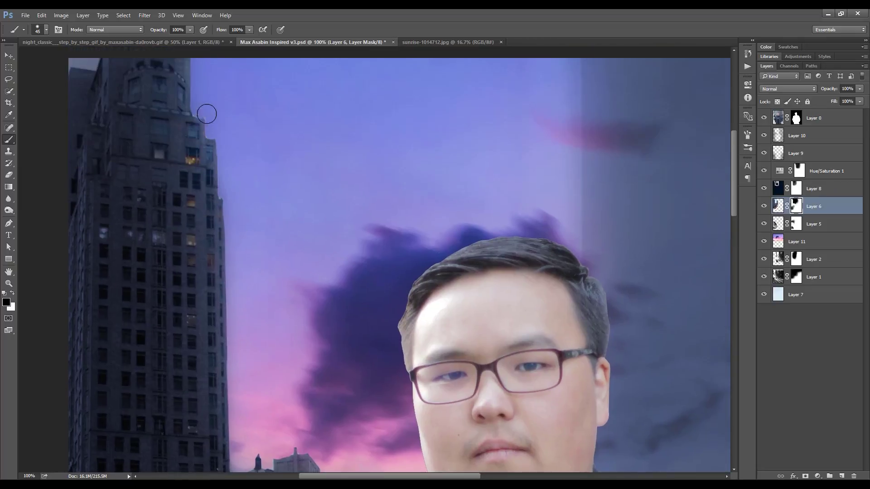
Save, then reorder the sunrise Layer 11 to sit just above Layer 7.
key(ctrl+s)
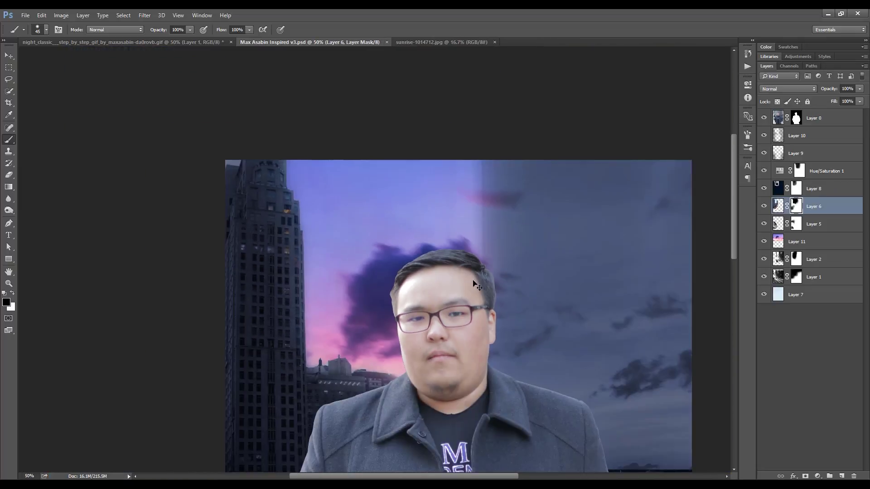
key(ctrl+minus)
key(v)
mouse_move(797, 242)
mouse_down()
mouse_move(784, 142)
mouse_move(785, 277)
mouse_up()
key(ctrl+plus)
click(797, 136)
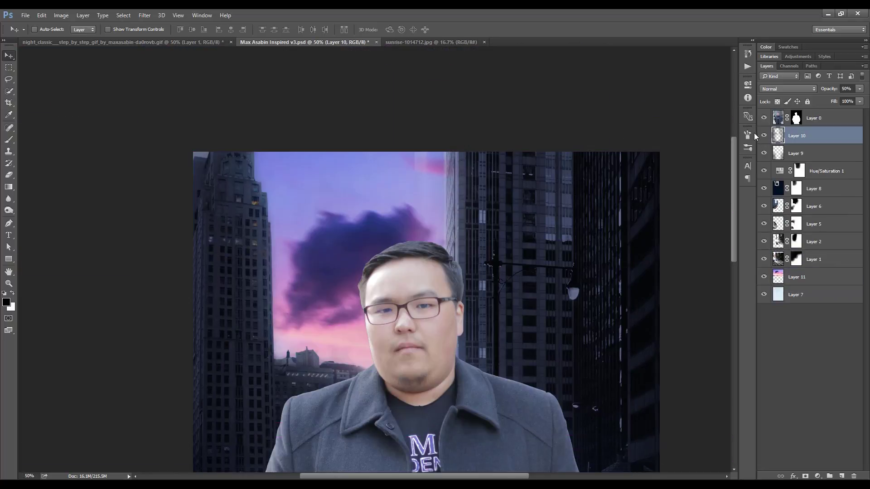
Free Transform the cloudy sky Layer 11 to scale and position it above the skyline.
click(796, 242)
key(b)
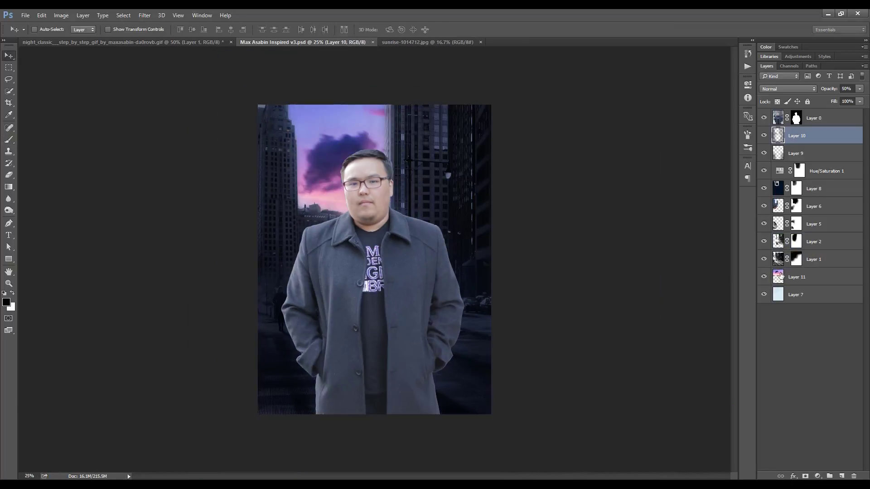
click(781, 275)
key(ctrl+t)
drag(678, 246, 381, 128)
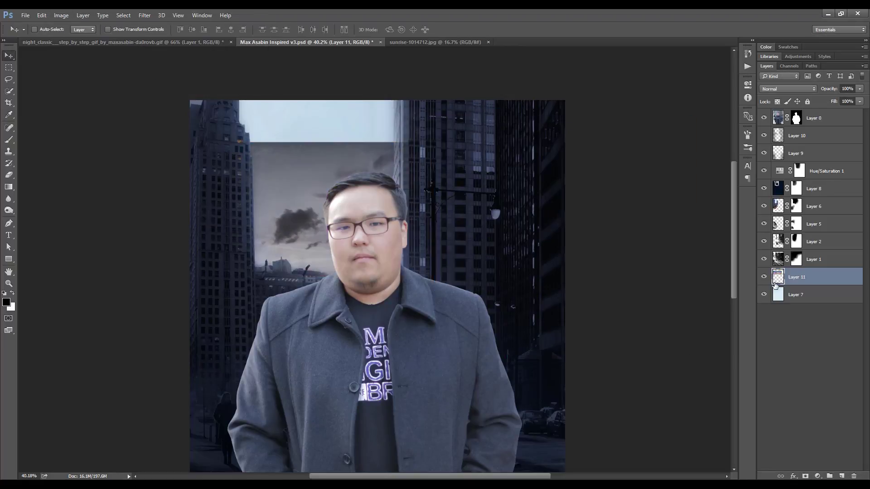
Set the sky layer's blend mode to Multiply and add a layer mask.
key(shift+minus)
key(shift+minus)
key(shift+minus)
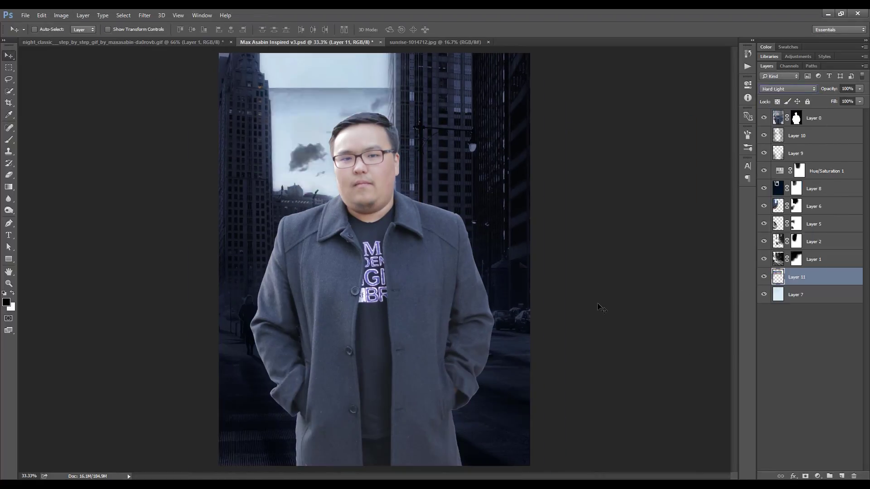
key(shift+minus)
key(shift+minus)
click(800, 90)
click(768, 119)
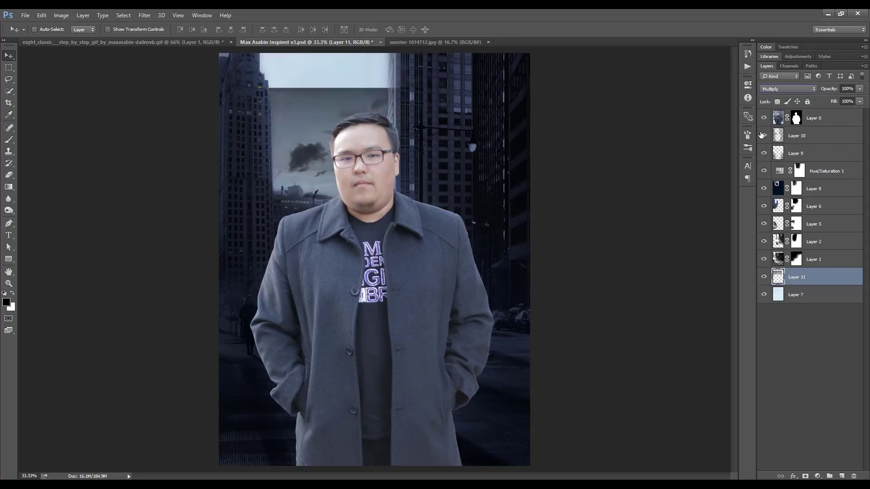
click(806, 477)
key(b)
right_click(351, 151)
key(Escape)
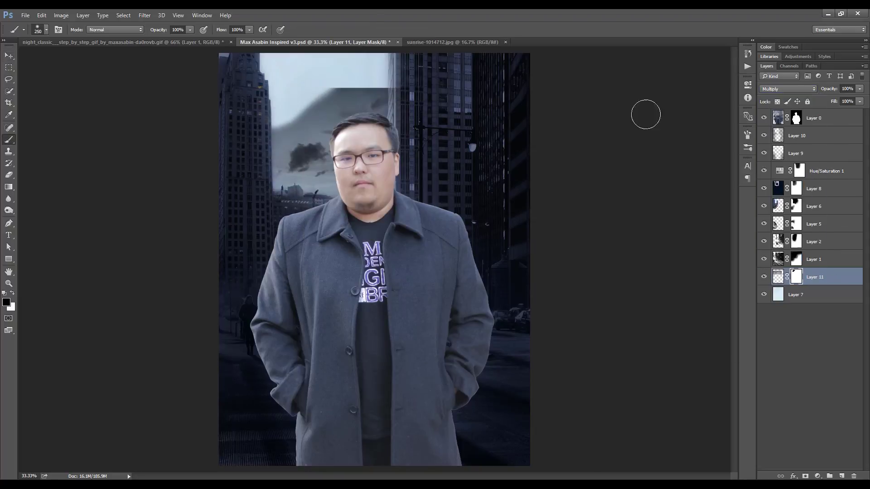
key(F5)
Set sky opacity to 70% and mask it around the man's head with a 600 brush.
key(ctrl+minus)
key(v)
key(7)
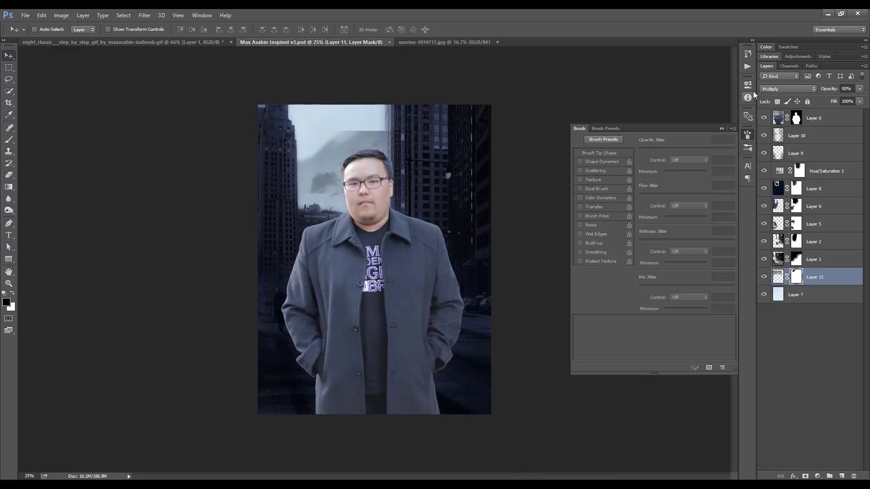
key(b)
key(bracketright)
key(bracketright)
key(bracketright)
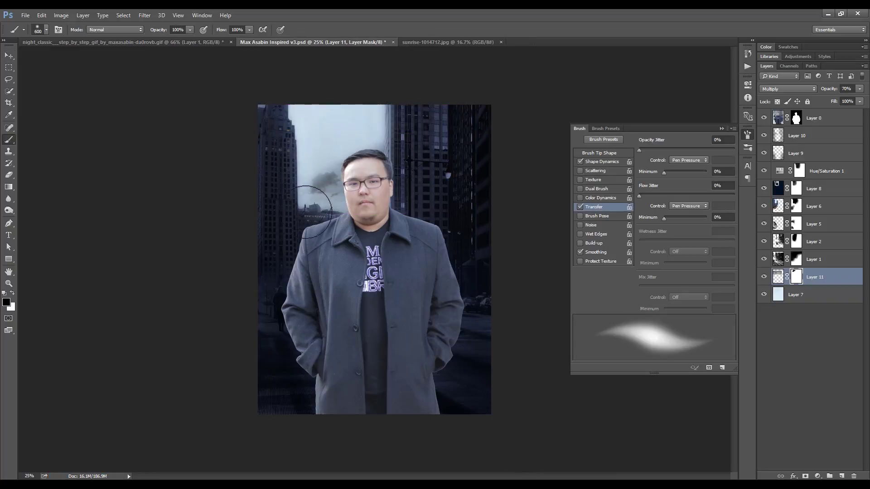
drag(318, 204, 340, 151)
key(x)
key(ctrl+Tab)
Bring the sunrise sky into the composite and desaturate it with Hue/Saturation at -90.
key(v)
drag(317, 186, 393, 228)
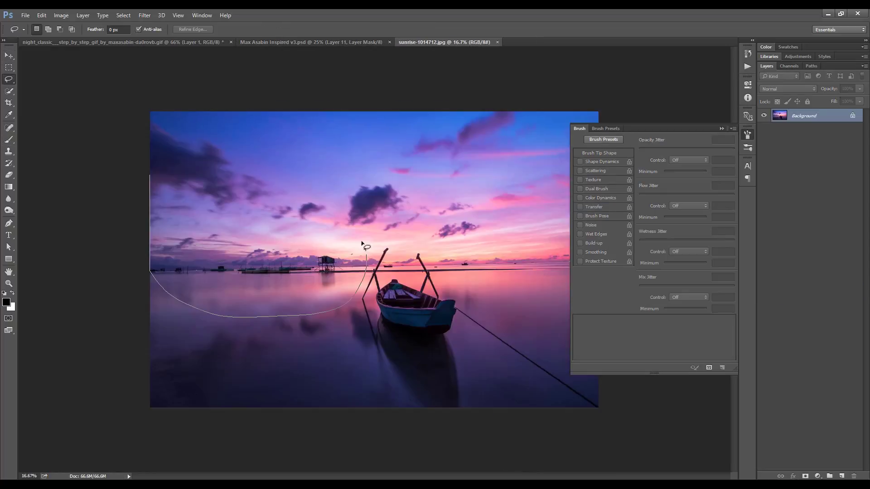
click(62, 15)
key(ctrl+u)
drag(505, 241, 518, 243)
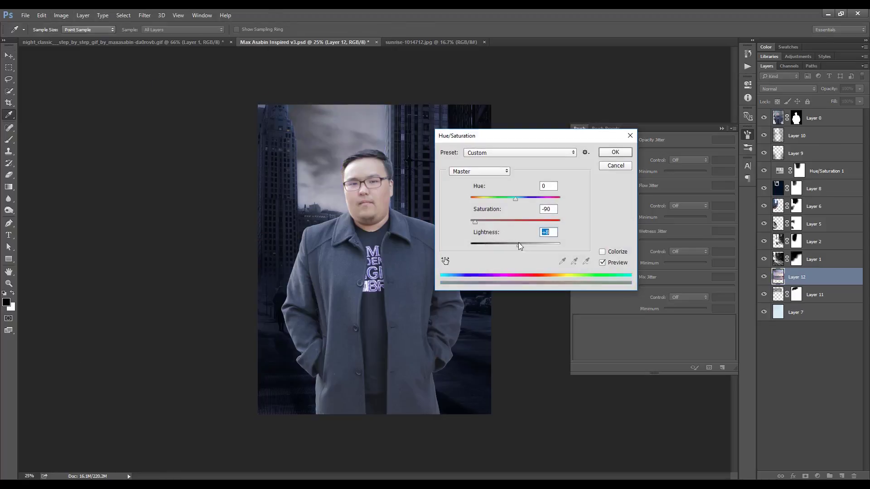
key(Return)
Position the grey sky, blend it Multiply, mask it into the background, and set 70% opacity.
key(ctrl+t)
drag(374, 218, 396, 195)
key(Return)
key(shift+alt+m)
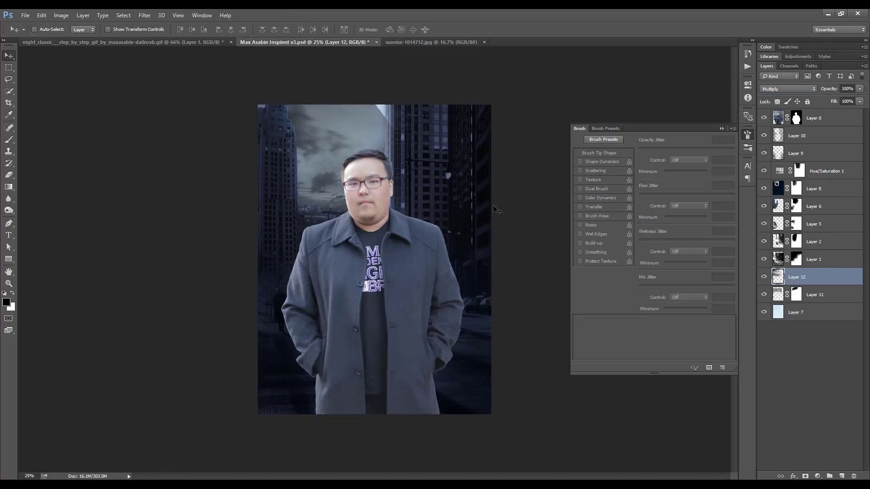
click(806, 476)
key(b)
mouse_move(294, 186)
mouse_down()
mouse_move(399, 126)
mouse_move(335, 90)
mouse_move(385, 150)
mouse_move(364, 99)
mouse_up()
key(v)
key(7)
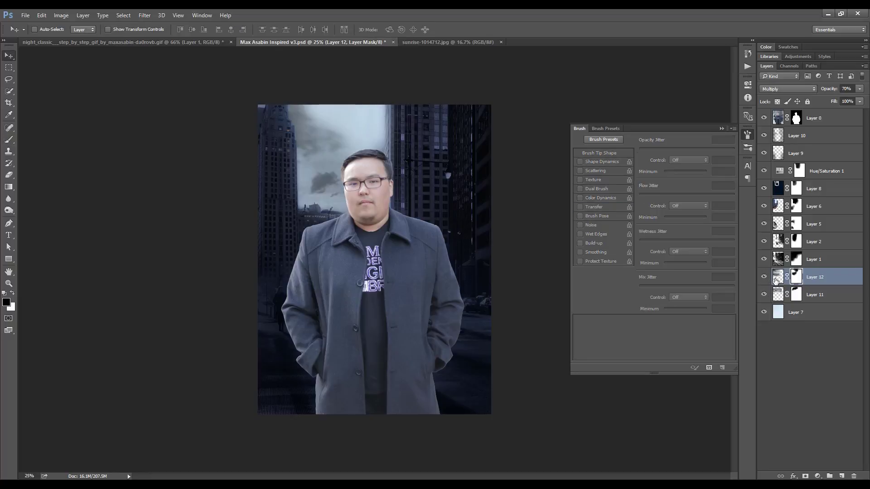
Fill the top strip of the grey sky's mask using a rectangular selection.
click(779, 277)
key(ctrl+plus)
click(797, 277)
key(b)
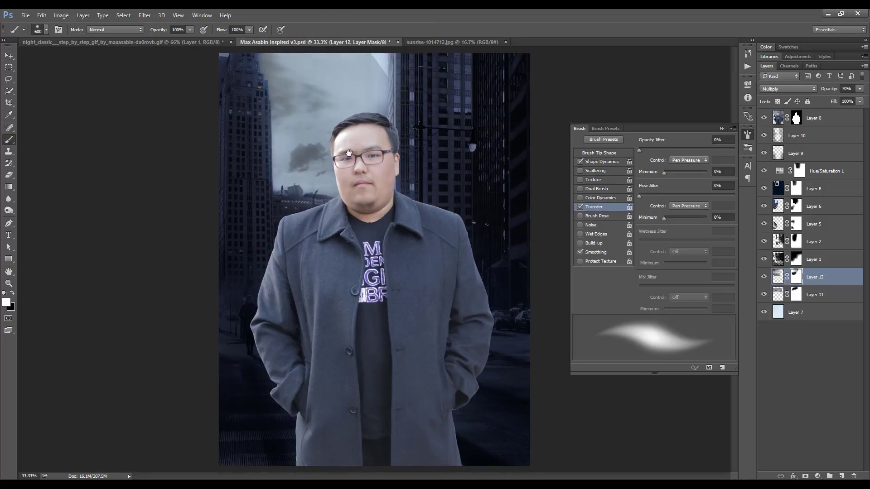
key(x)
key(m)
mouse_move(318, 54)
mouse_down()
mouse_move(378, 81)
mouse_move(365, 63)
mouse_up()
key(ctrl+d)
key(x)
key(v)
key(ctrl+minus)
key(b)
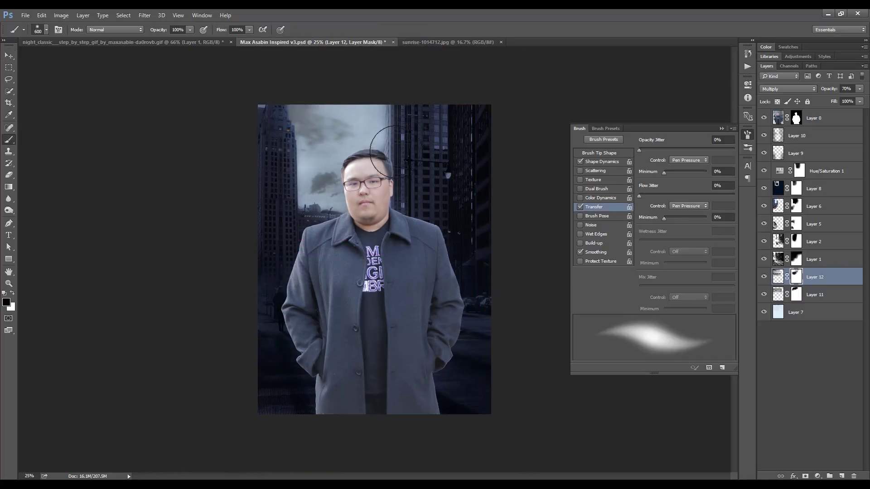
click(798, 135)
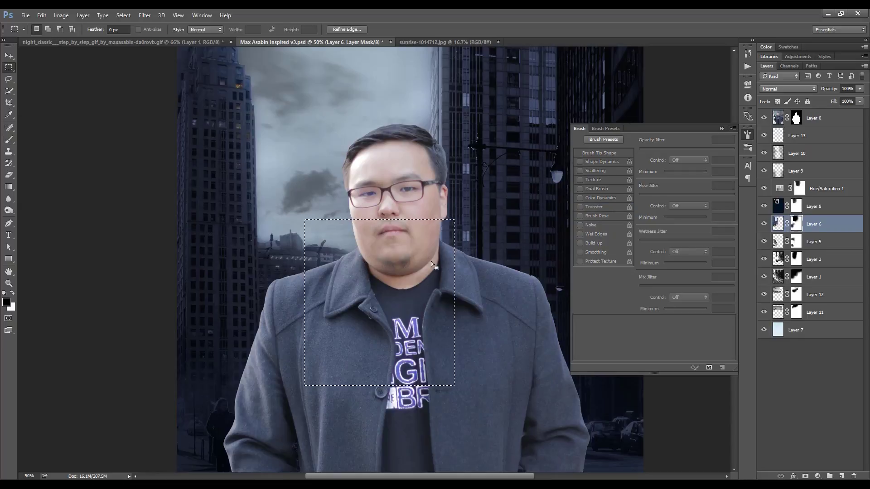
Paint a soft white haze over the distant buildings and set that layer to 40% opacity.
key(v)
key(ctrl+minus)
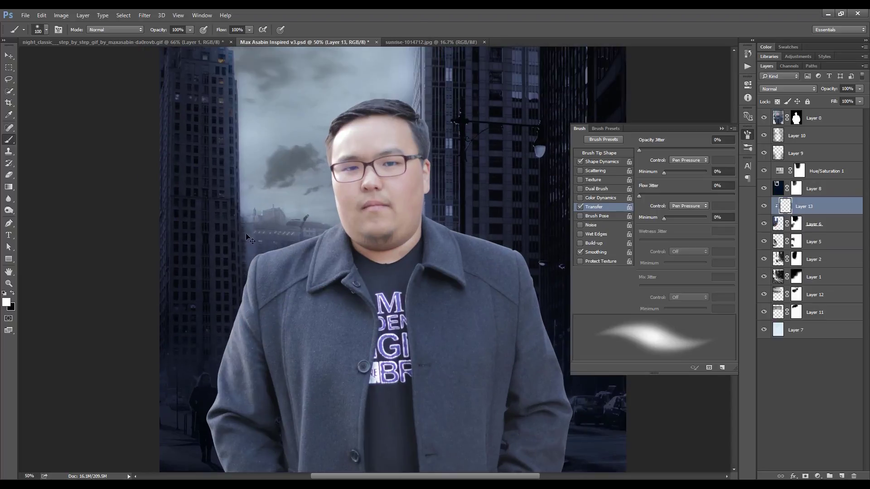
mouse_move(246, 232)
mouse_down()
mouse_move(248, 298)
mouse_move(326, 218)
mouse_up()
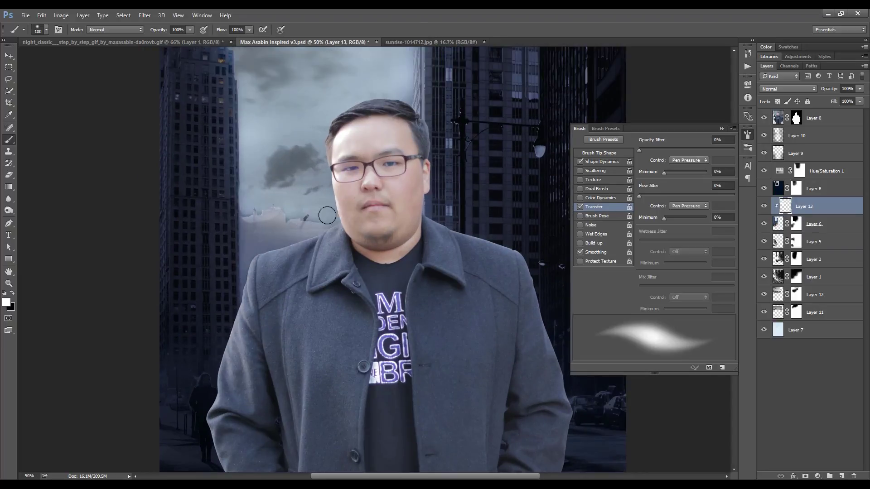
scroll(292, 186, up, 1)
click(764, 206)
scroll(408, 272, down, 1)
scroll(484, 309, down, 1)
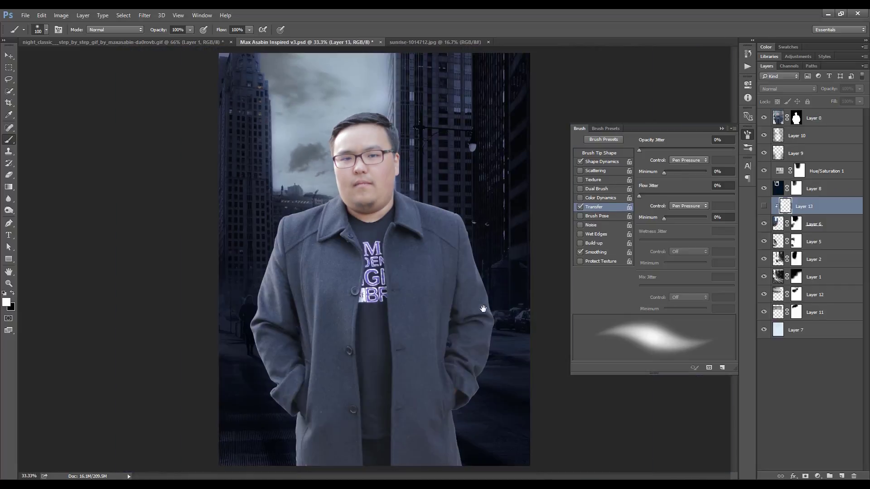
click(764, 206)
key(v)
key(5)
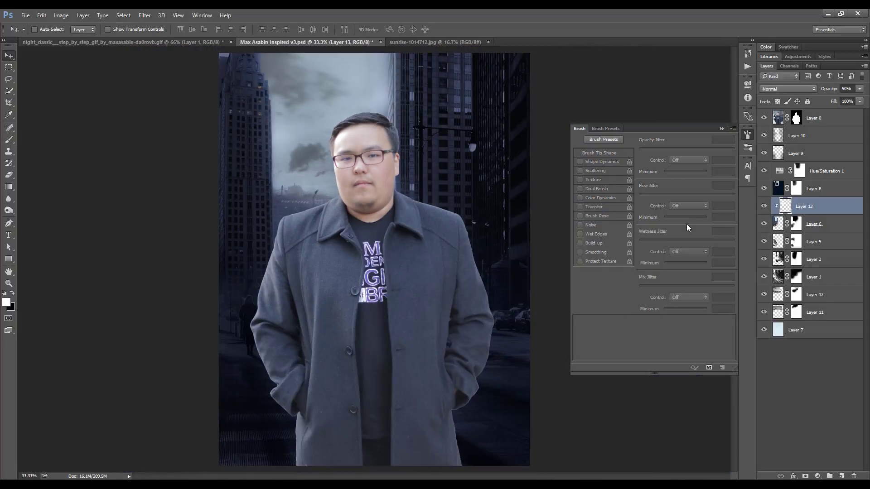
key(4)
Compare the haze and Hue/Saturation 1, then target the cloudy sky mask with a 300 brush.
key(ctrl+plus)
key(ctrl+plus)
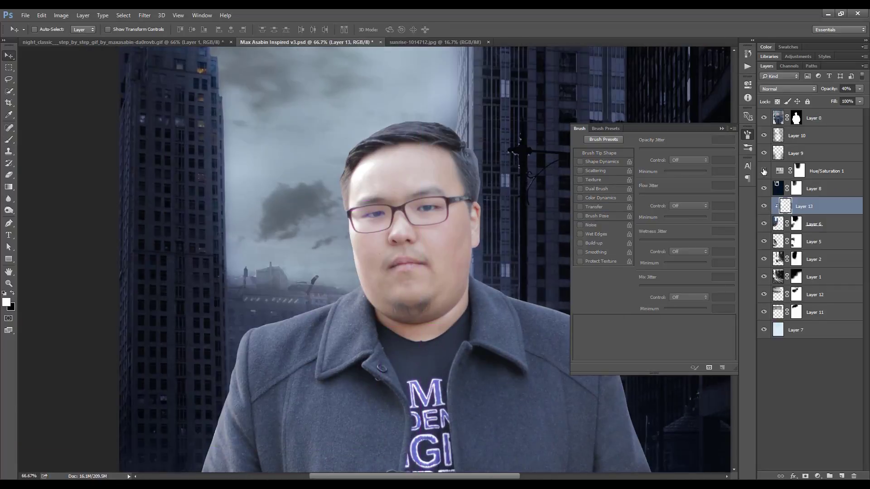
click(764, 172)
click(764, 206)
key(ctrl+plus)
click(764, 206)
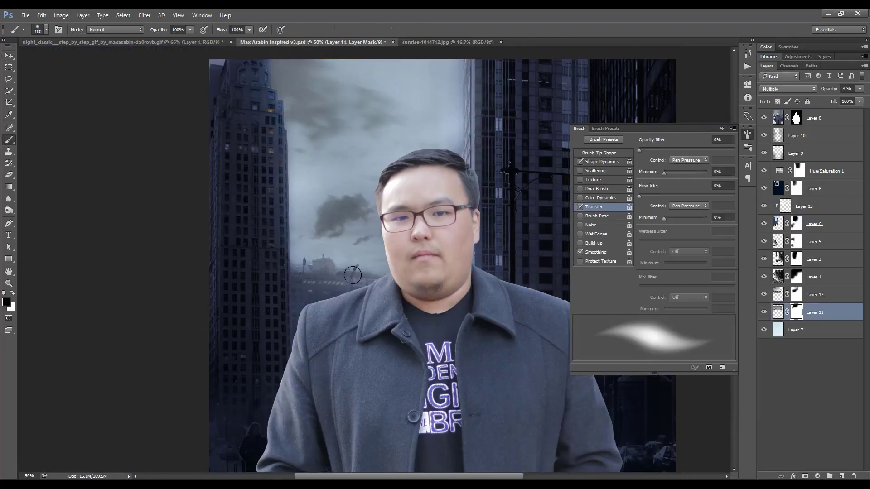
right_click(353, 274)
drag(392, 317, 408, 317)
key(Return)
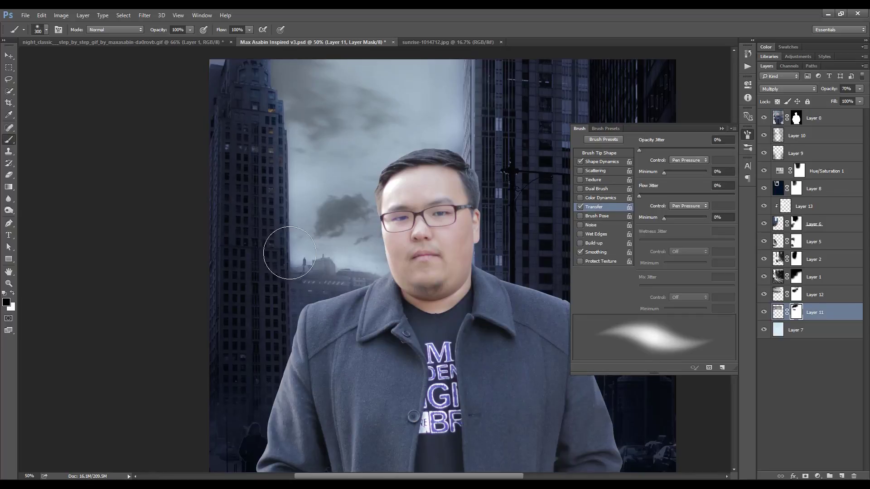
Sample a light blue-grey from the sky and save the document.
key(ctrl+2)
alt+click(367, 271)
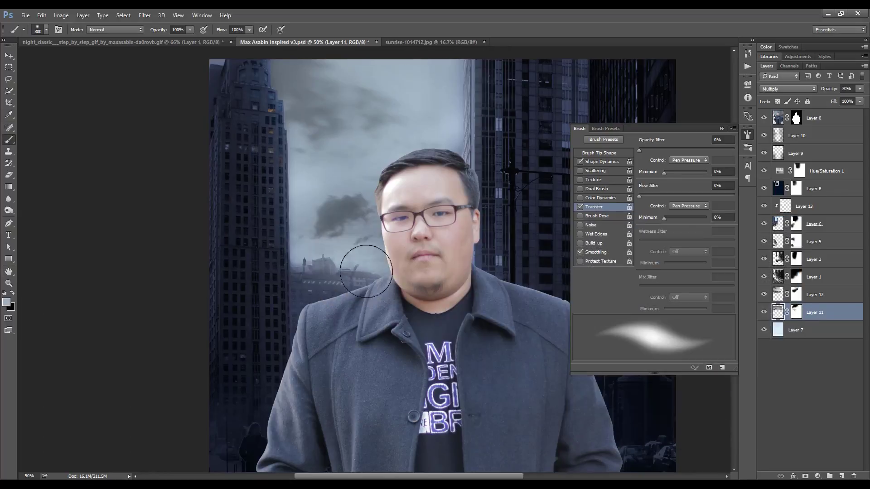
key(v)
key(ctrl+s)
drag(498, 294, 465, 268)
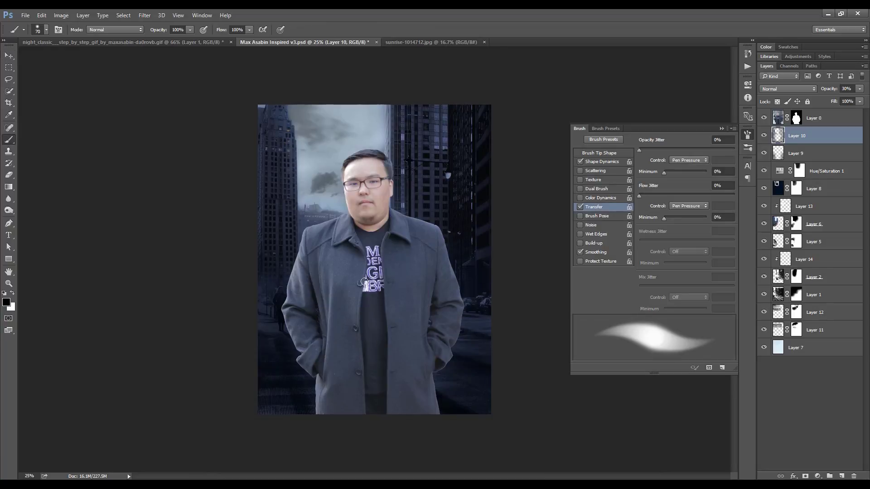
Stamp the visible layers to a new layer and apply Lens Blur with radius 27.
key(v)
key(ctrl+shift+alt+e)
click(145, 15)
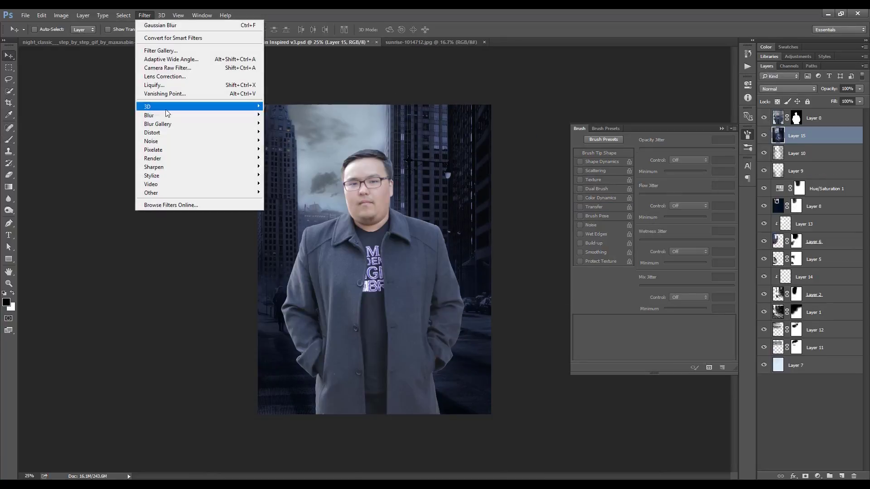
click(285, 158)
mouse_move(777, 168)
mouse_down()
mouse_move(796, 168)
mouse_move(783, 169)
mouse_up()
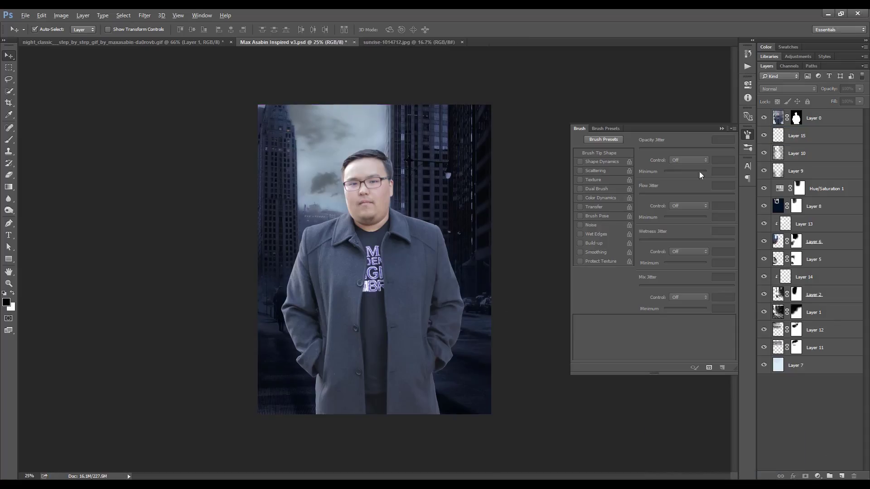
Swap paint colours while targeting the Layer 5 and Layer 6 masks.
click(769, 242)
key(b)
key(x)
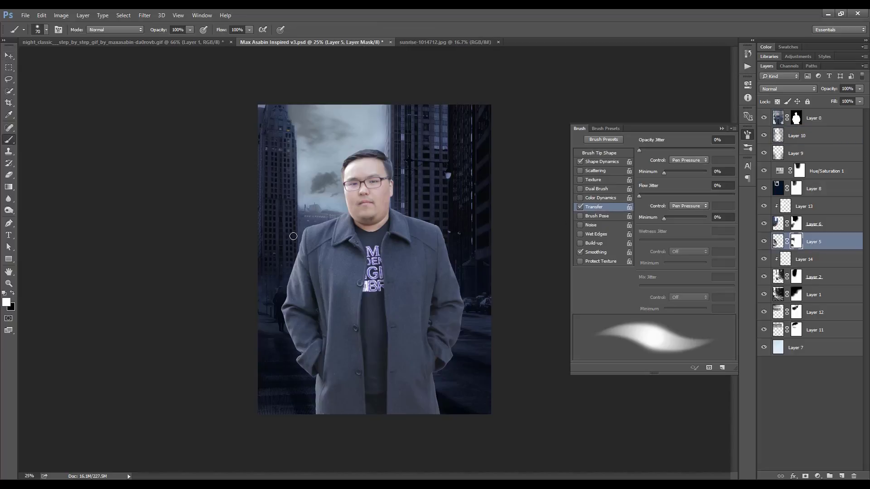
click(795, 225)
key(x)
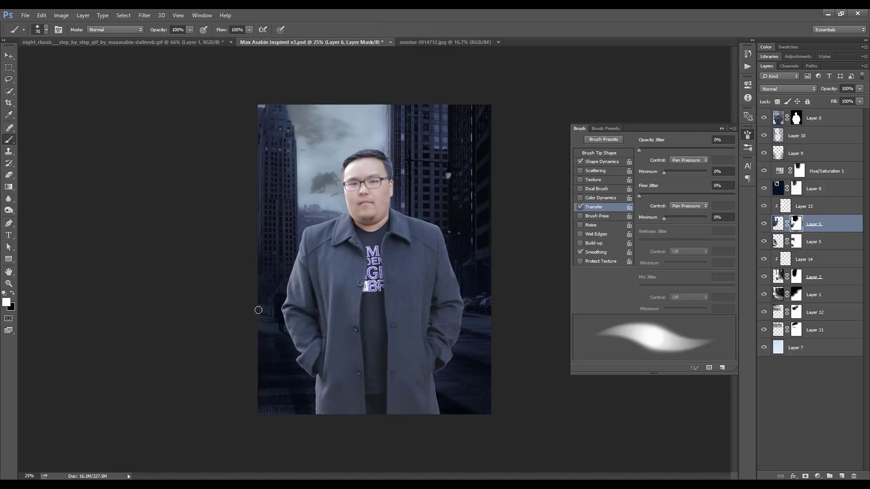
Stamp the visible layers again above Layer 10 and apply Lens Blur to the background.
key(x)
click(798, 135)
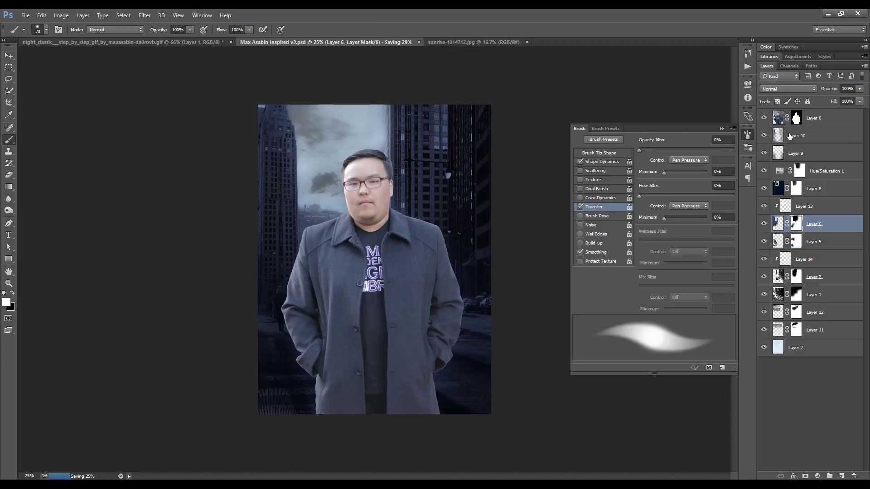
key(ctrl+shift+alt+e)
click(145, 15)
click(284, 158)
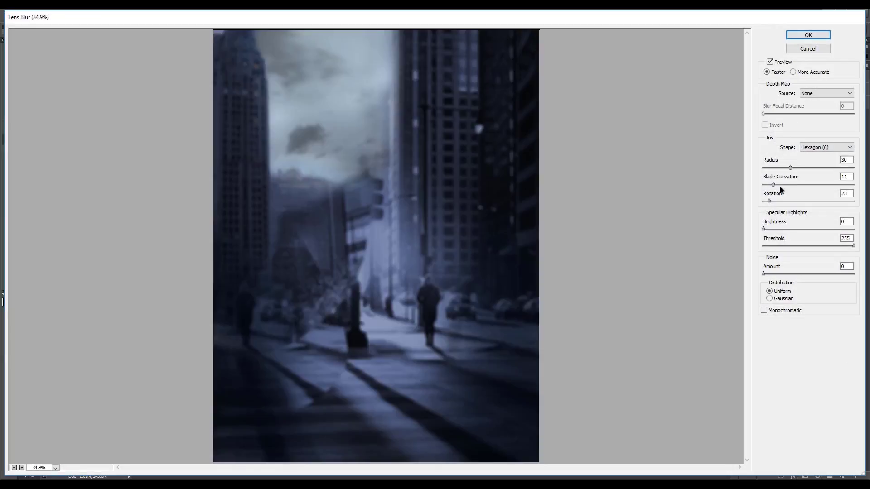
click(800, 34)
Mask the blur off the lower coat and floor, toggling the Layer 15 mask to compare.
key(ctrl+plus)
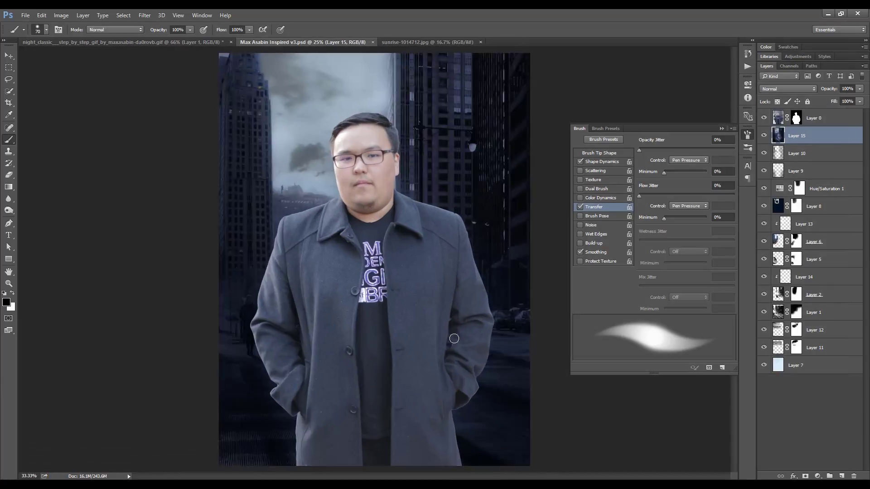
click(805, 477)
right_click(288, 412)
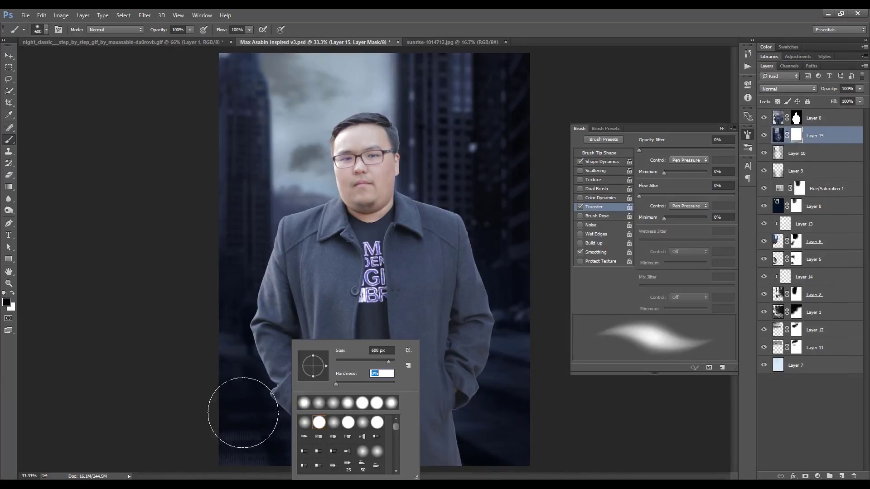
key(Return)
drag(514, 394, 292, 437)
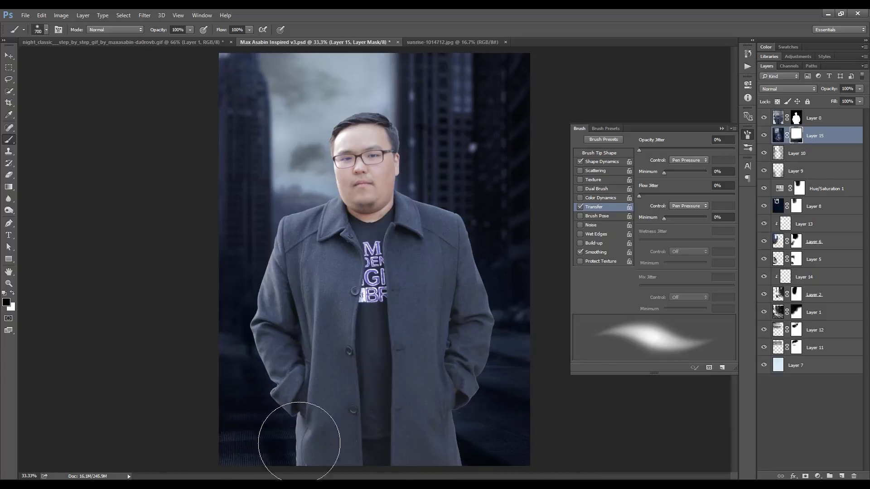
shift+click(800, 135)
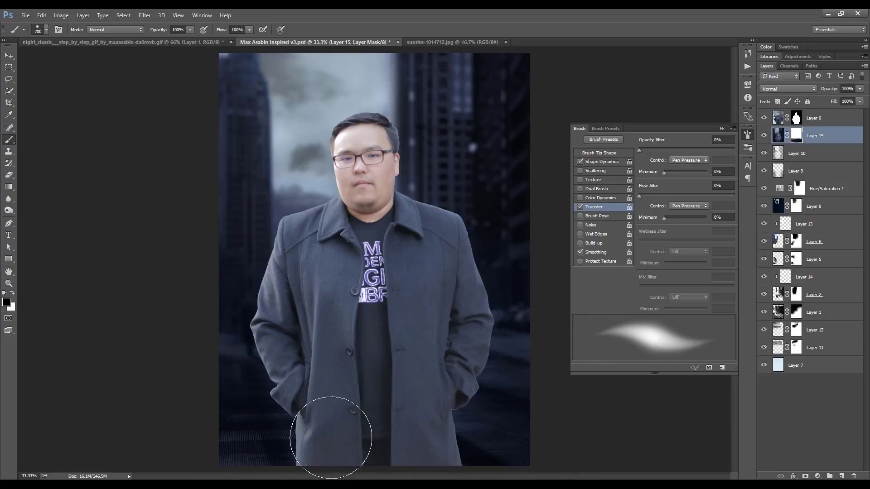
alt+click(800, 135)
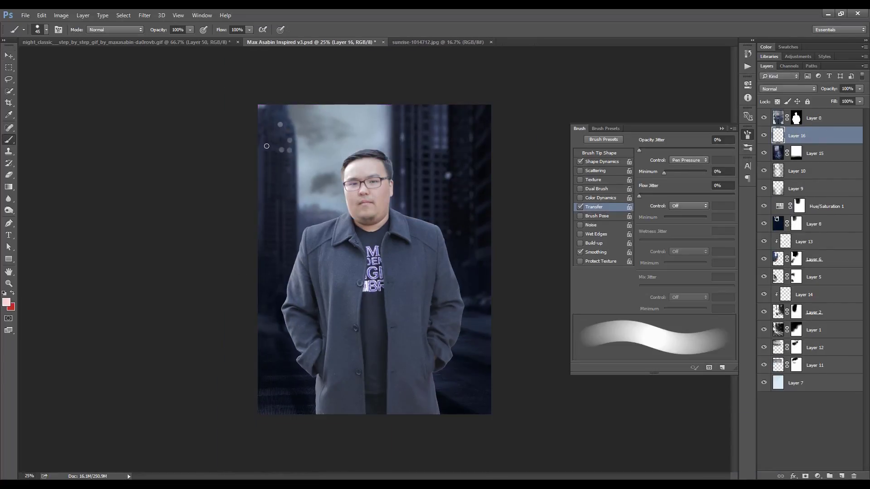
Dab soft light, red and pale pink bokeh dots in the sky, lower left and right side.
click(403, 121)
click(263, 294)
click(272, 294)
key(bracketright)
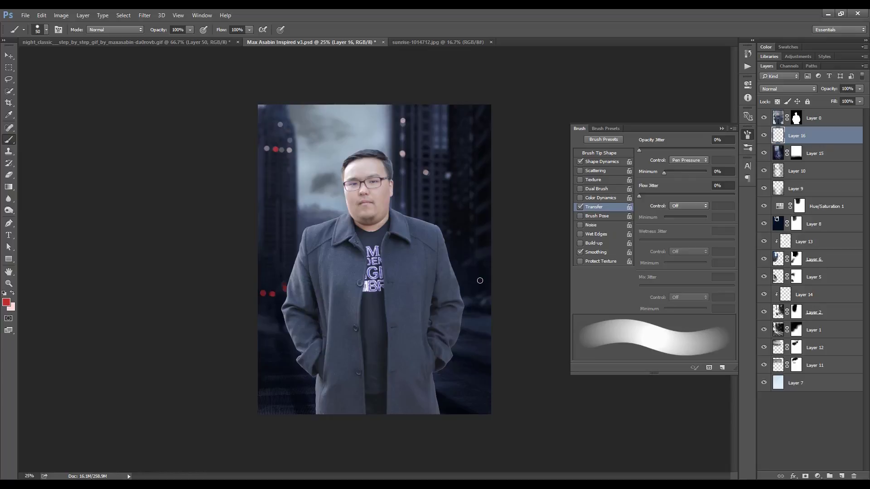
click(484, 283)
key(x)
click(484, 294)
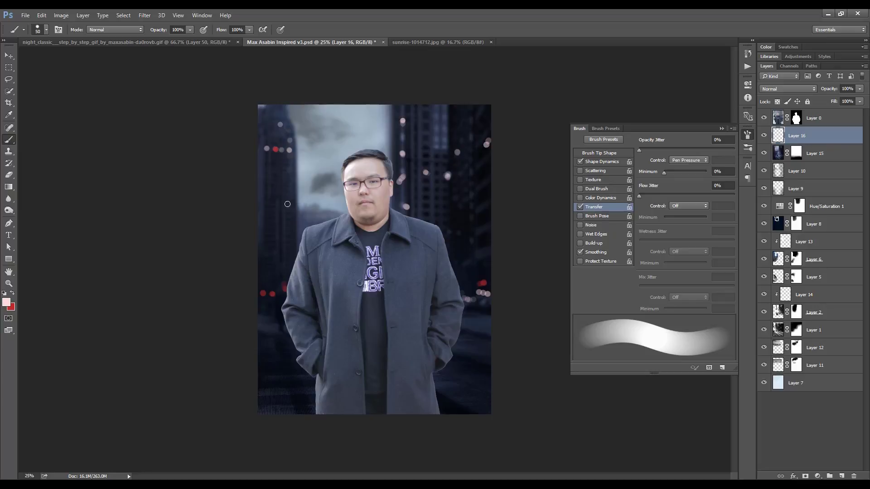
key(bracketleft)
key(bracketleft)
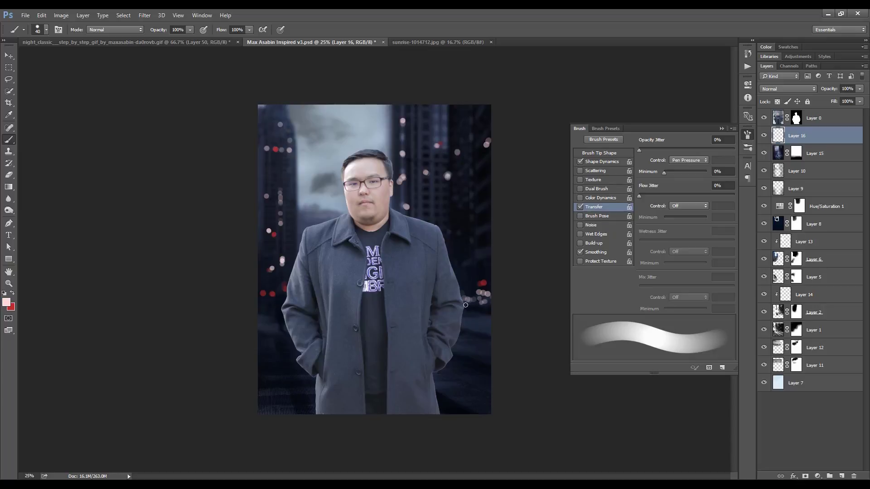
Add another bright bokeh dab at the lower left, alternating red and pale pink.
click(262, 303)
key(bracketright)
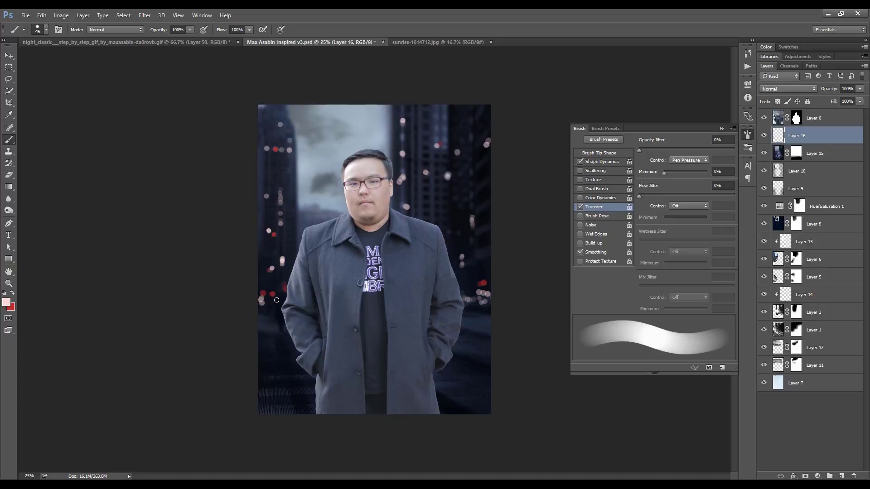
key(ctrl+plus)
key(x)
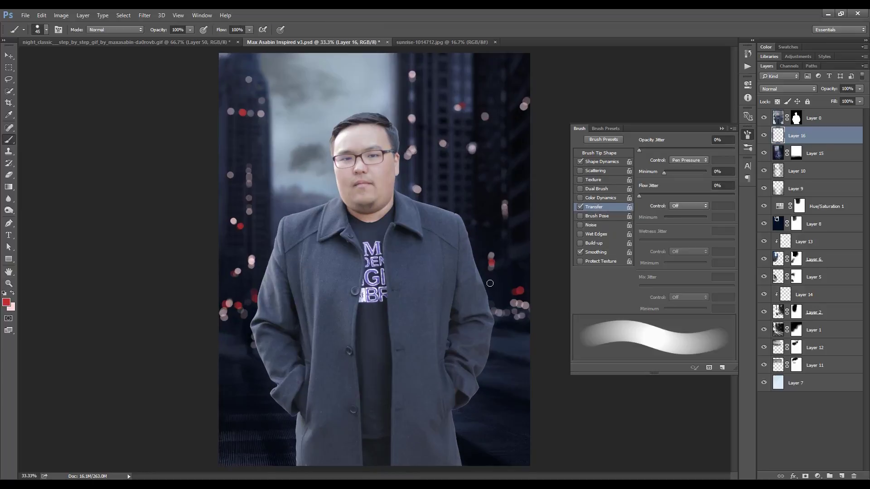
key(x)
key(bracketleft)
key(bracketleft)
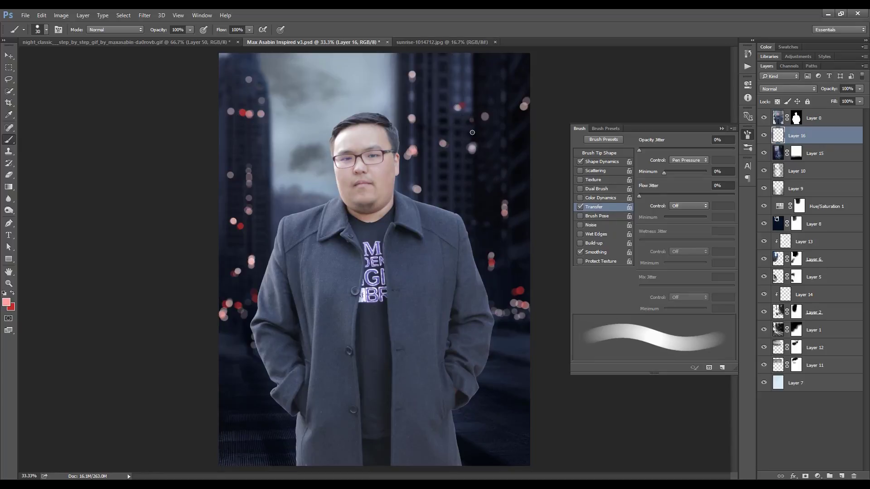
key(ctrl+minus)
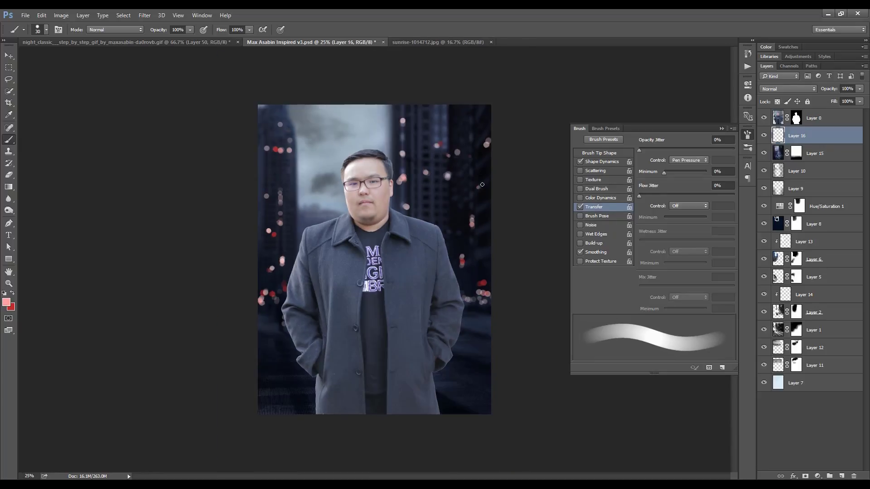
scroll(275, 303, up, 2)
scroll(274, 302, up, 1)
Resize the brush for finer bokeh dots and save the document.
key(bracketleft)
key(bracketleft)
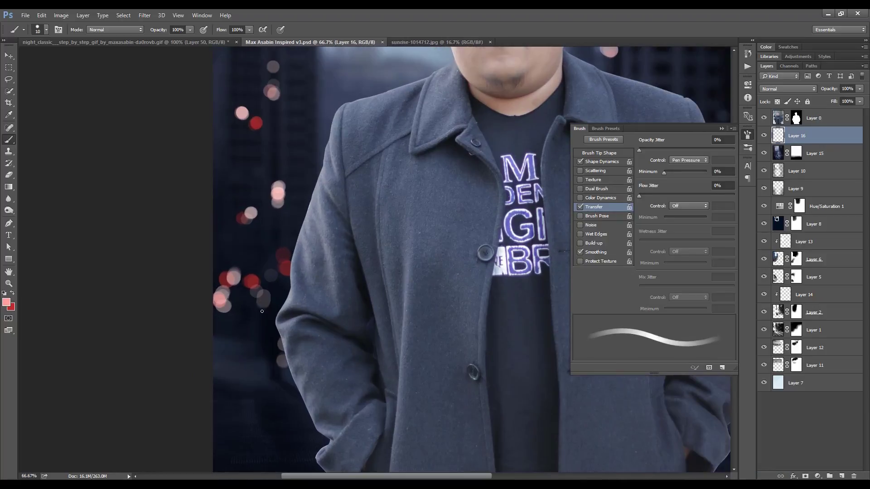
key(bracketright)
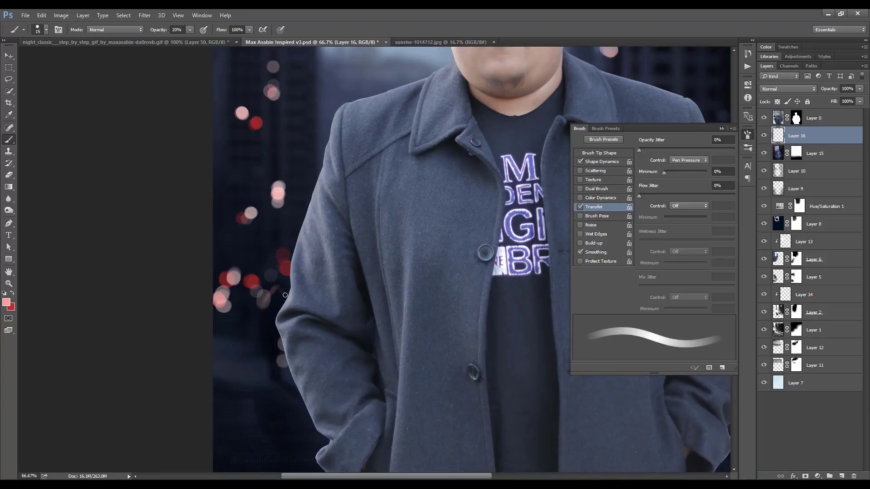
key(bracketright)
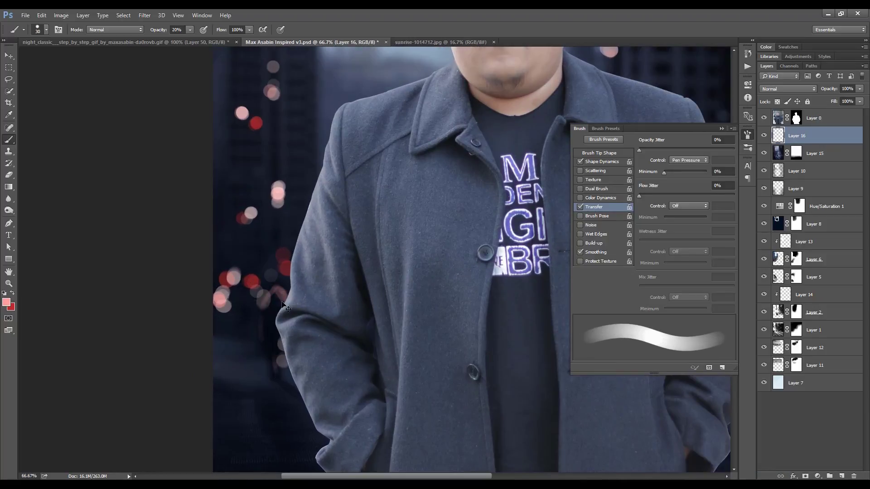
key(bracketright)
key(ctrl+minus)
key(ctrl+minus)
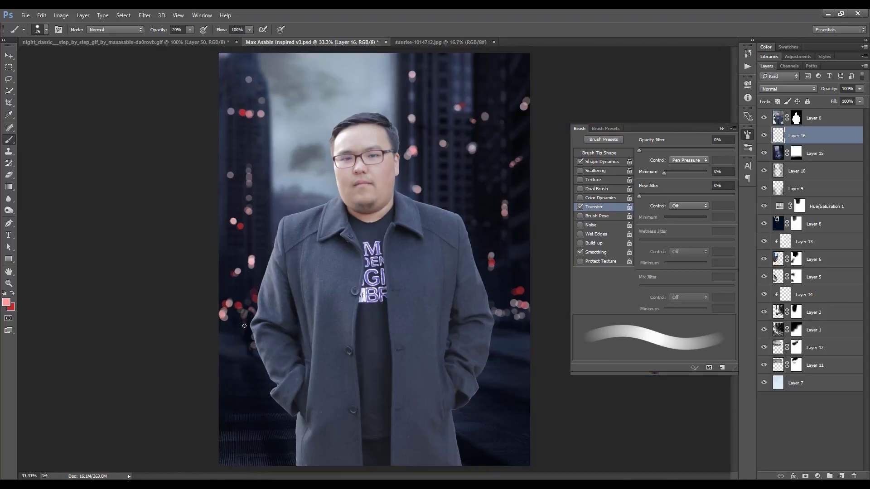
right_click(257, 344)
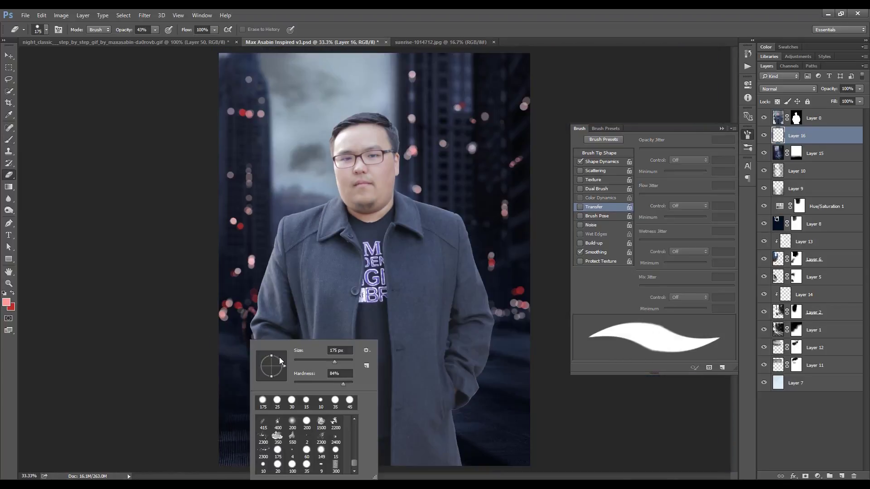
key(Escape)
key(v)
key(ctrl+s)
key(ctrl+minus)
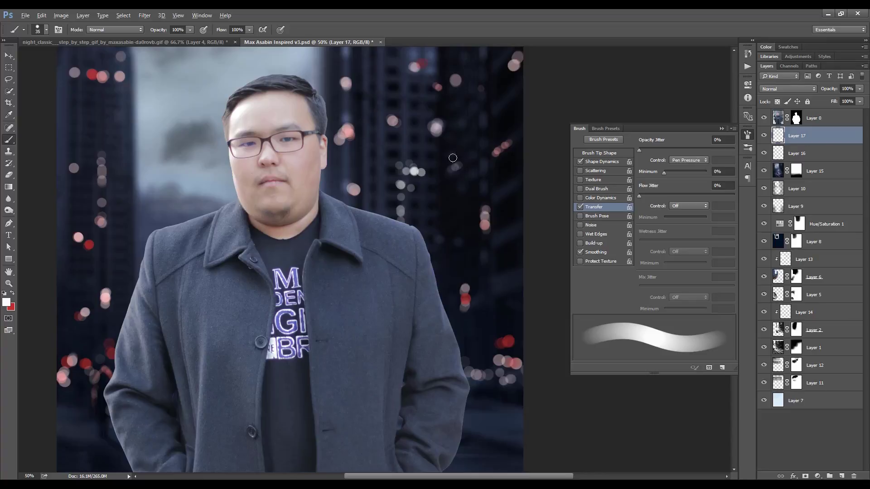
Paint soft white light streaks on the right-side buildings at 40%, then 20% brush opacity.
drag(451, 159, 451, 199)
key(bracketleft)
key(4)
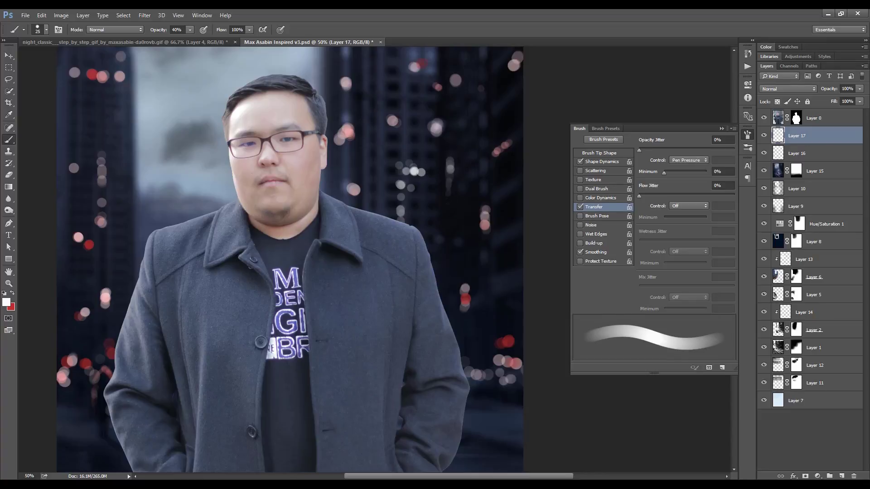
key(ctrl+minus)
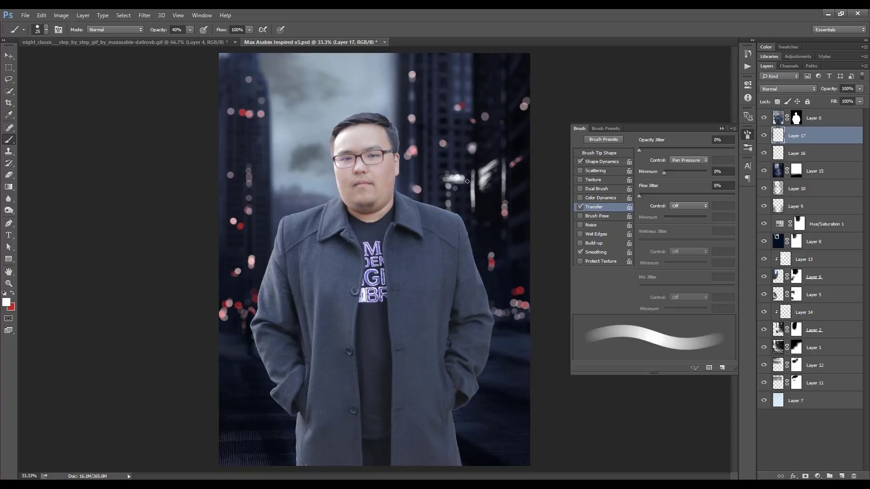
key(bracketright)
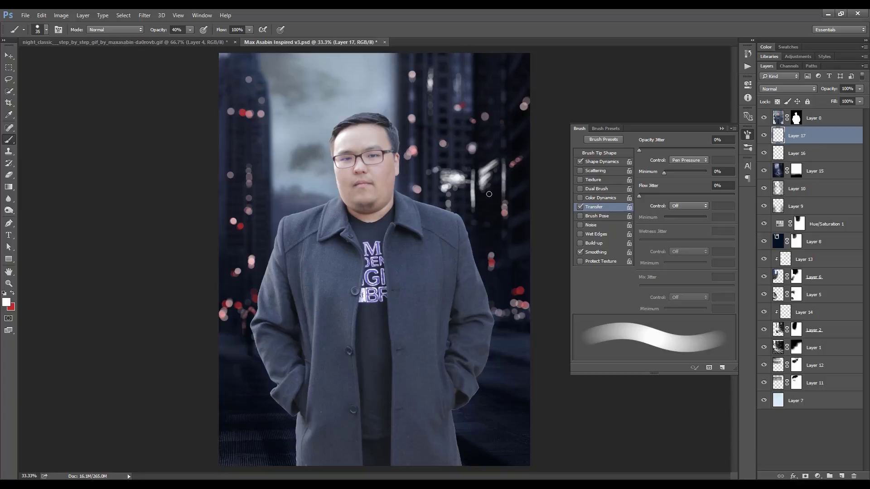
drag(481, 189, 484, 198)
key(bracketleft)
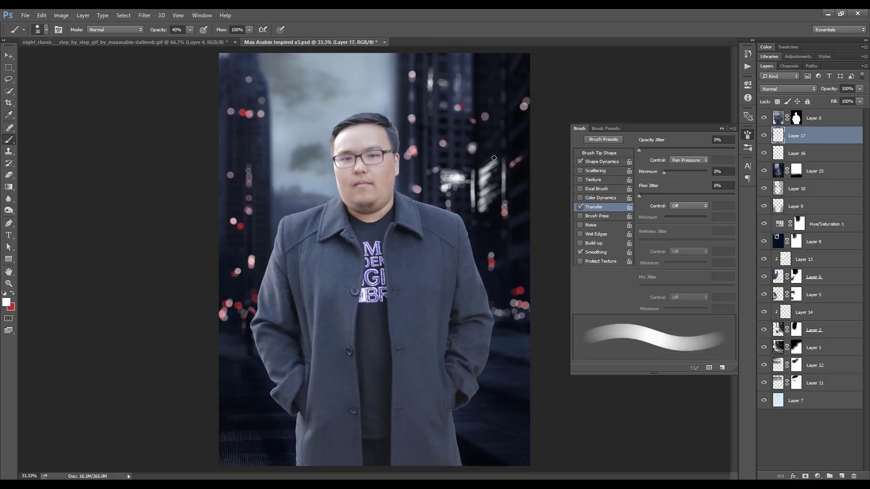
key(ctrl+minus)
key(2)
key(bracketleft)
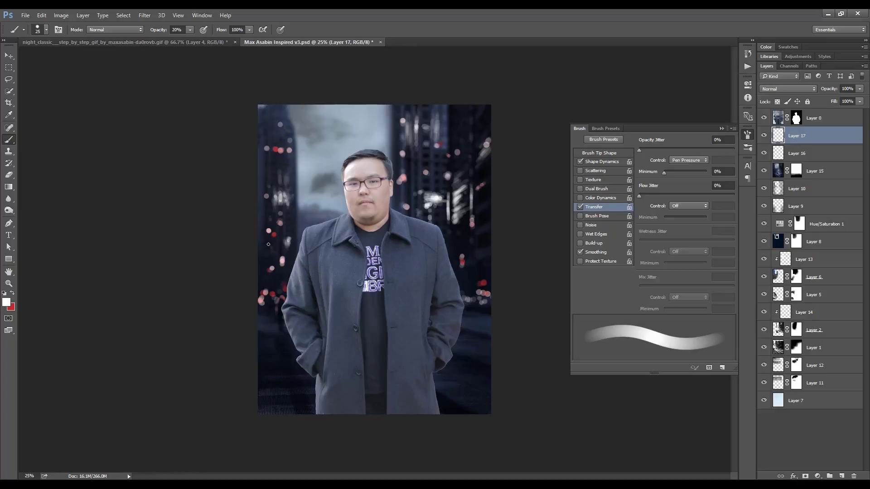
key(ctrl+plus)
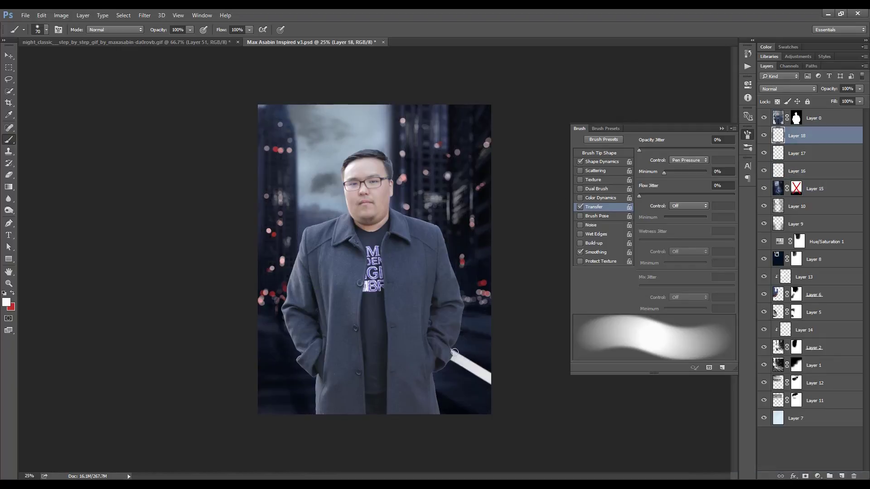
Paint thin white light-trail strokes across the lower right with a smaller brush.
key(bracketleft)
key(bracketleft)
key(bracketleft)
drag(450, 329, 516, 348)
drag(451, 346, 520, 363)
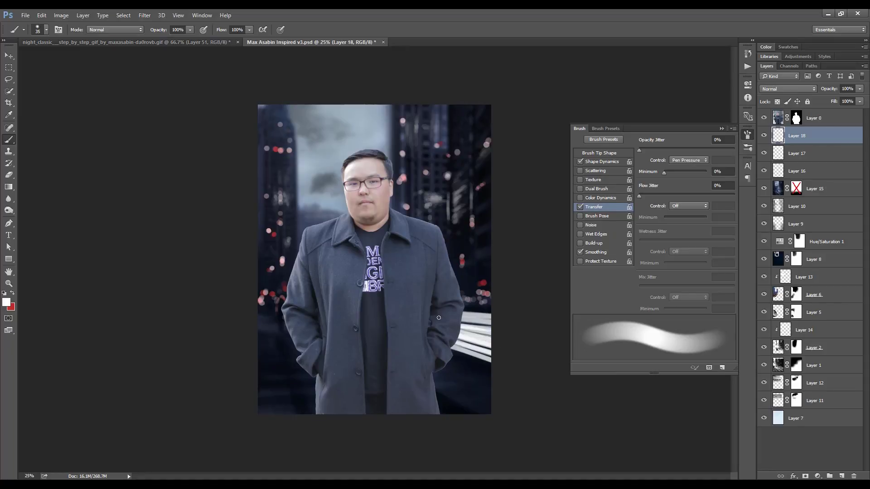
drag(439, 318, 498, 327)
Colour the trails with a red Color Overlay and rasterize the layer style.
click(751, 258)
click(487, 278)
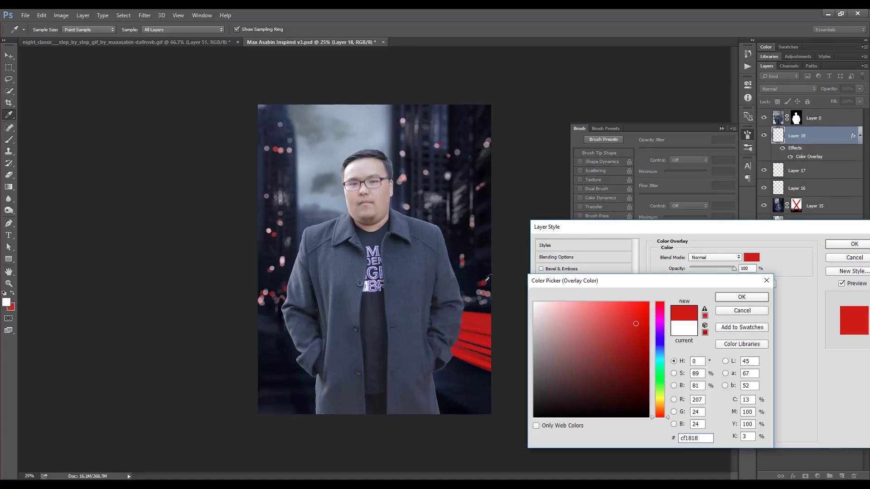
click(742, 297)
click(855, 244)
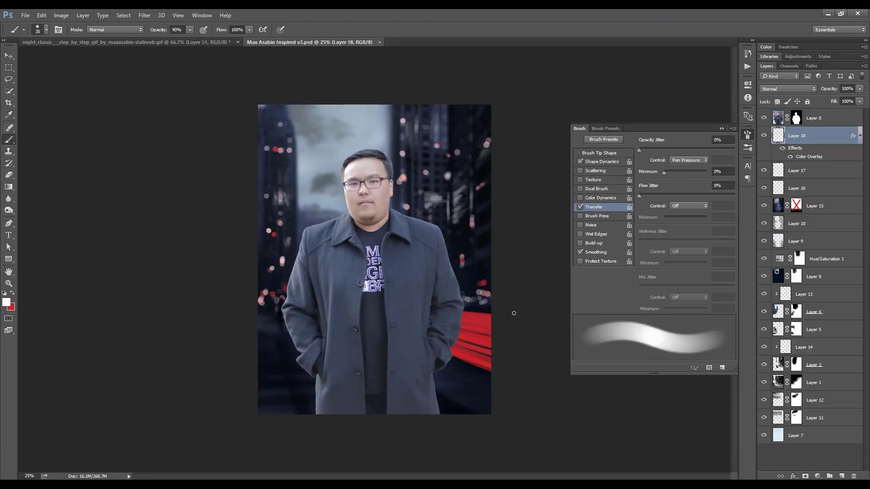
right_click(812, 135)
click(743, 126)
key(v)
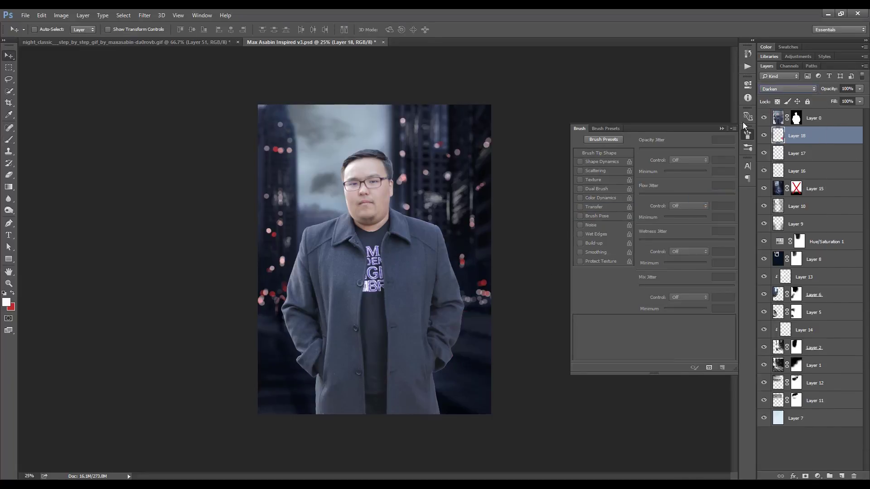
click(789, 89)
Apply Filter > Blur > Lens Blur to the red light trails.
click(788, 175)
click(144, 15)
click(290, 171)
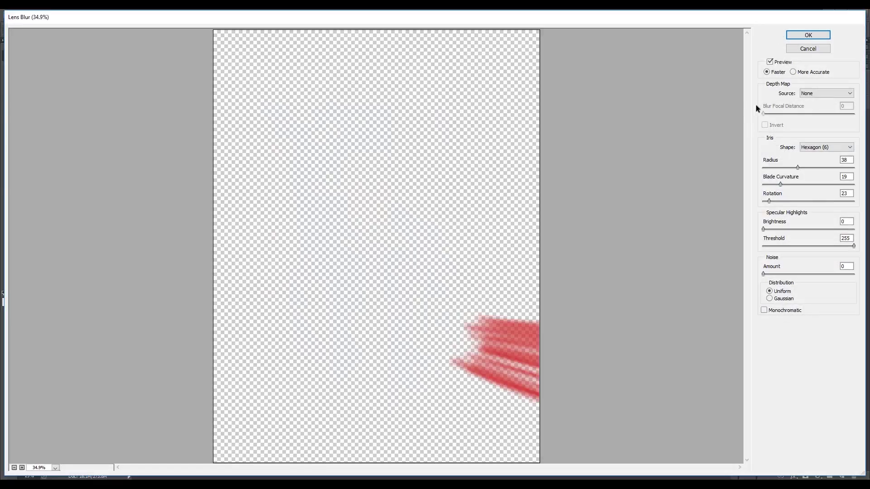
key(Return)
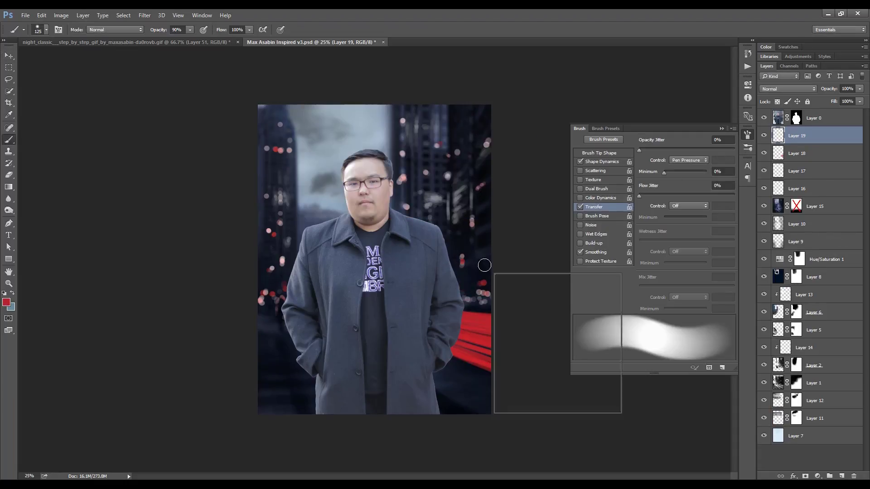
Paint a soft red glow along the light trails with a smaller brush.
click(464, 277)
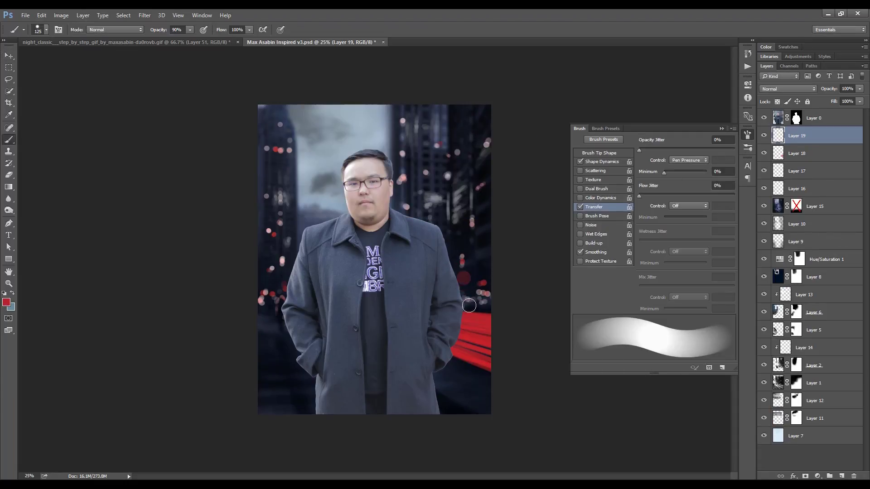
key(bracketleft)
key(bracketleft)
drag(465, 362, 473, 369)
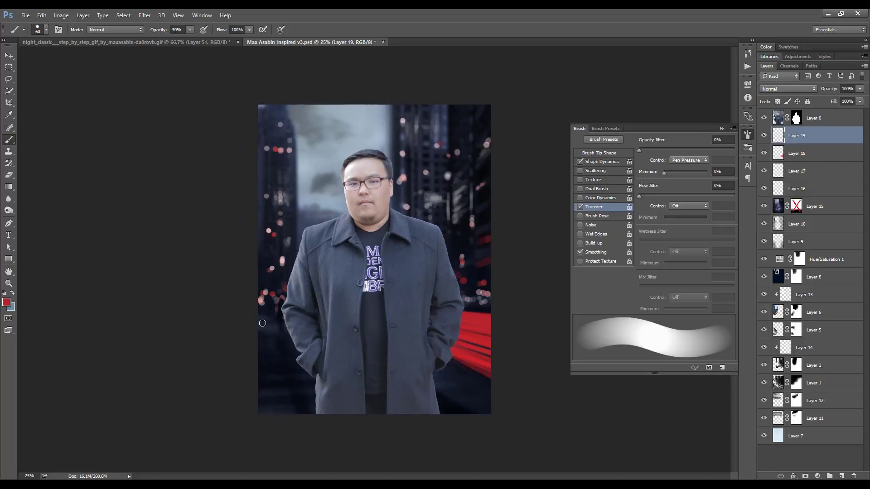
key(bracketleft)
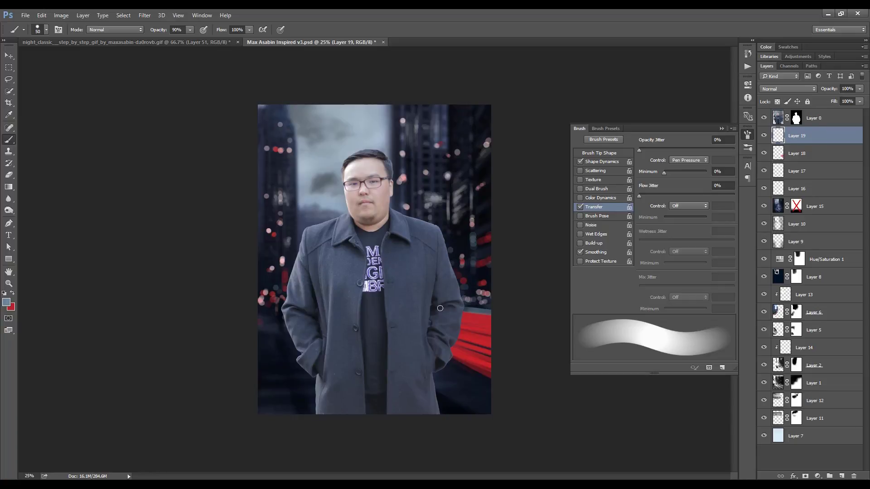
Set the foreground colour to a pale yellow in the colour picker.
click(7, 302)
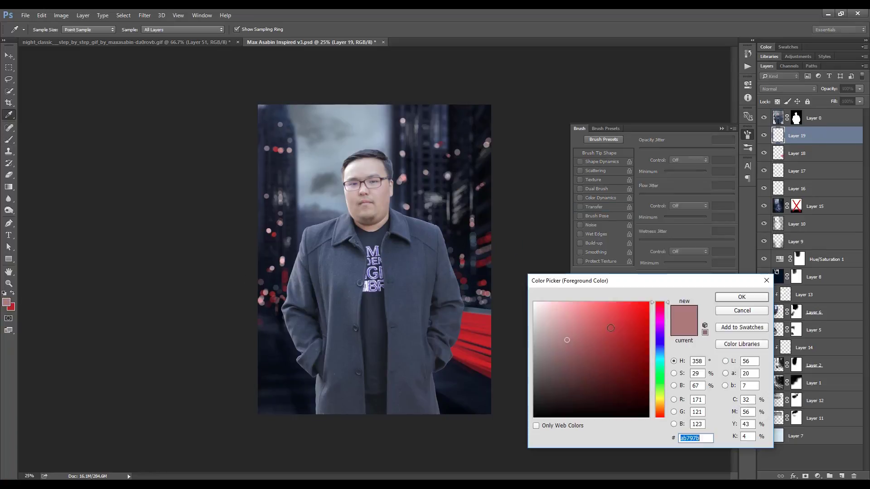
key(Return)
click(7, 302)
click(566, 338)
key(Return)
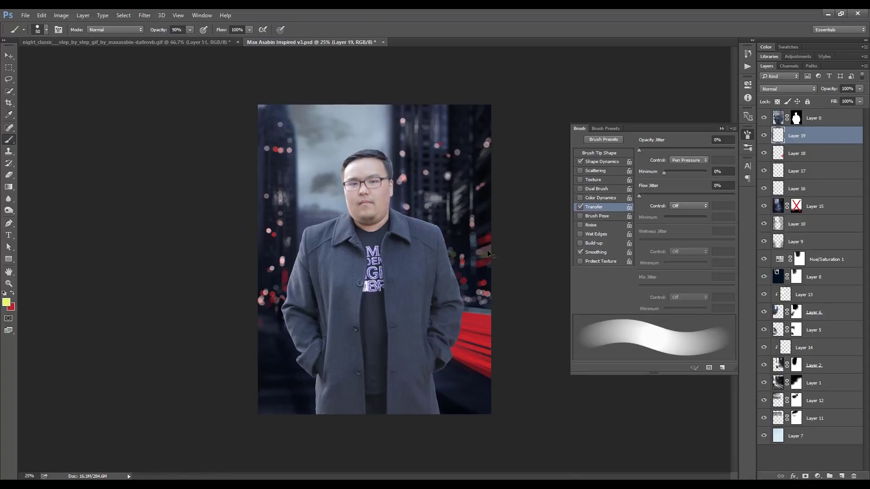
click(6, 302)
key(Return)
On a new layer, paint red glow along the left and right street edges.
key(x)
key(ctrl+shift+n)
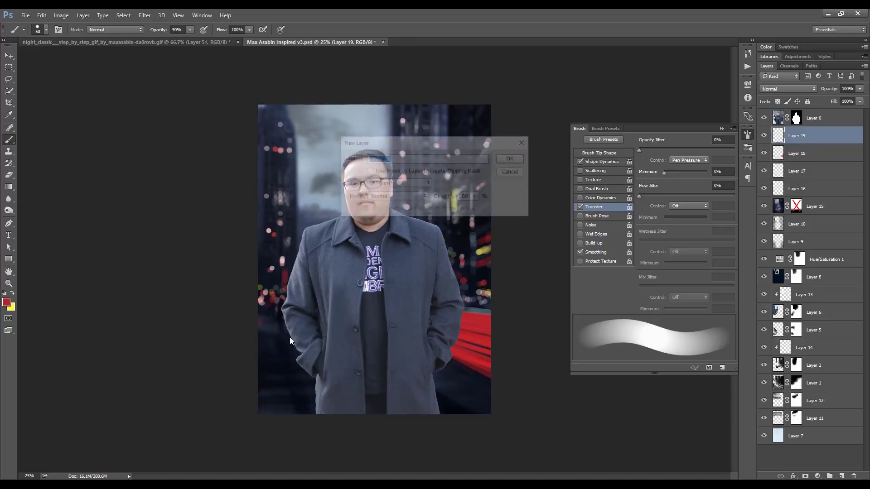
key(Return)
right_click(488, 284)
click(369, 346)
key(Return)
drag(277, 312, 272, 301)
key(bracketright)
key(bracketright)
key(bracketright)
mouse_move(453, 299)
mouse_down()
mouse_move(472, 278)
mouse_move(453, 258)
mouse_move(515, 244)
mouse_up()
Set the red glow layer to Linear Light blending at 30% opacity.
drag(829, 89, 813, 88)
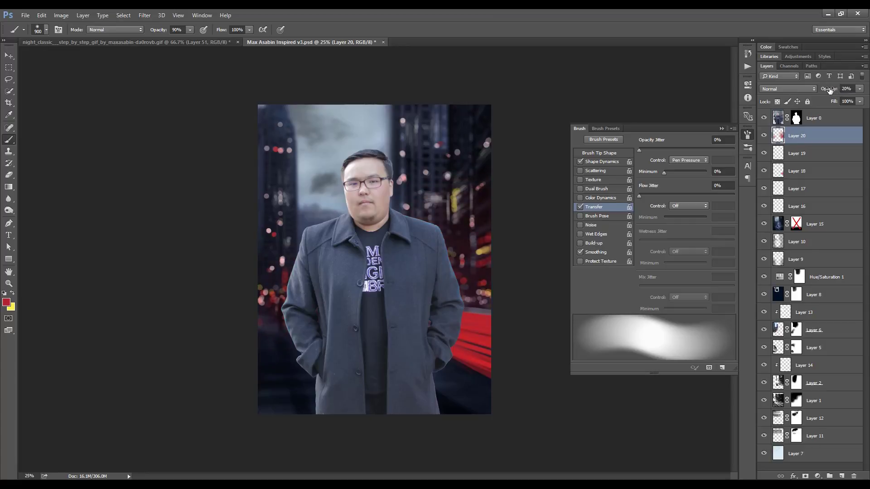
click(789, 89)
click(775, 136)
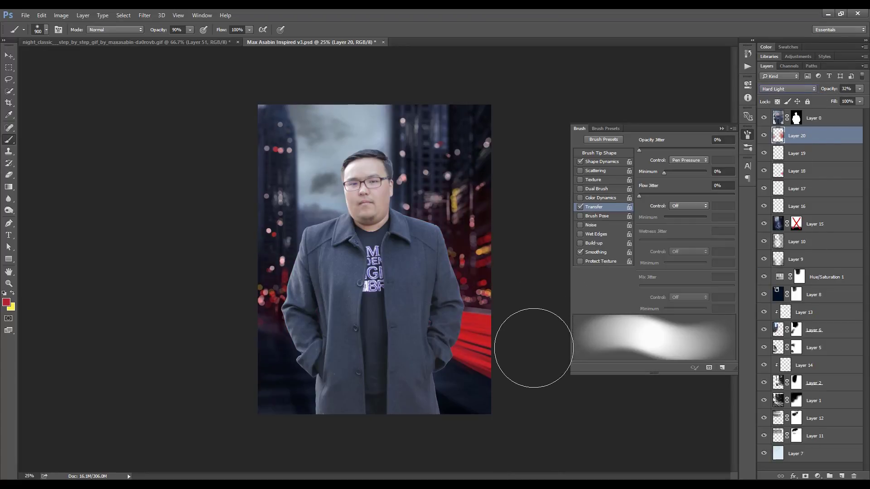
click(788, 89)
click(771, 200)
key(v)
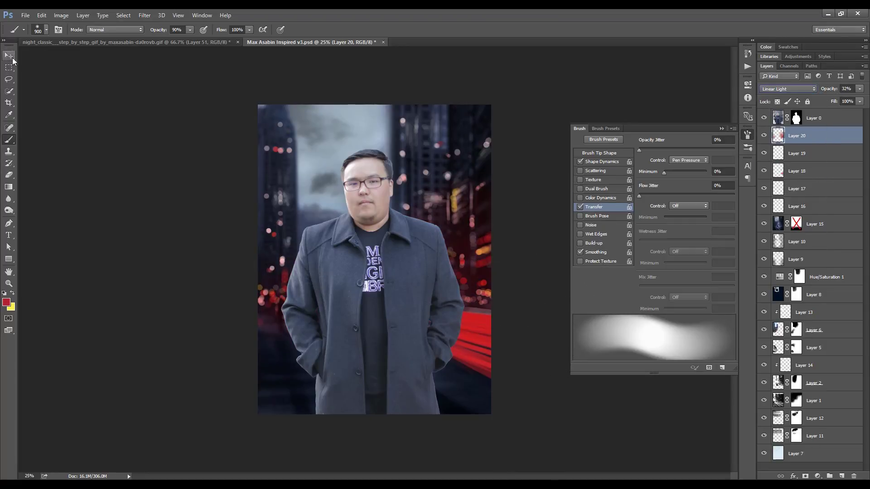
key(5)
key(3)
Create a new layer and paint a white haze on the left side.
key(e)
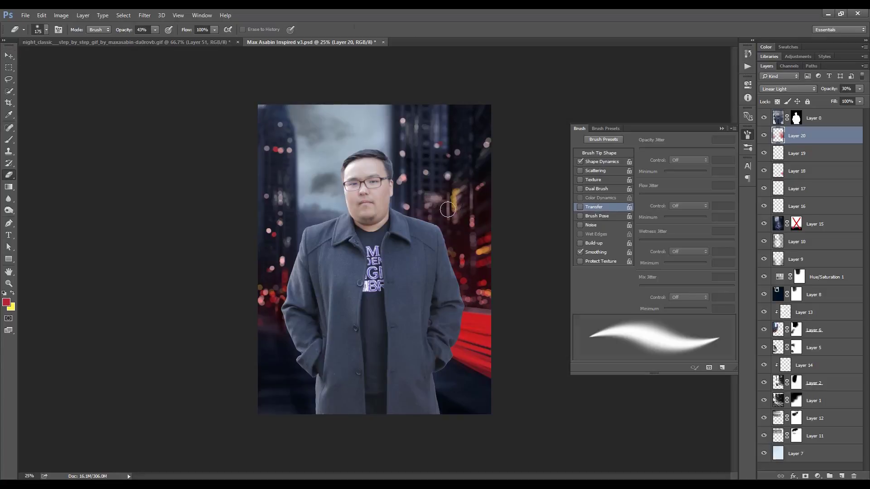
key(b)
key(9)
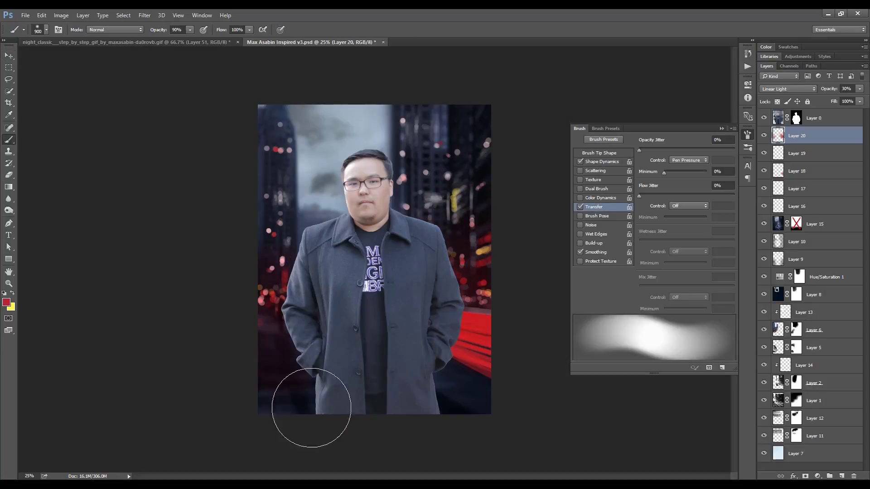
key(ctrl+shift+alt+n)
key(d)
key(x)
drag(281, 217, 305, 327)
Paint a soft white haze at the lower left with a 30% brush and 30% layer opacity.
key(ctrl+z)
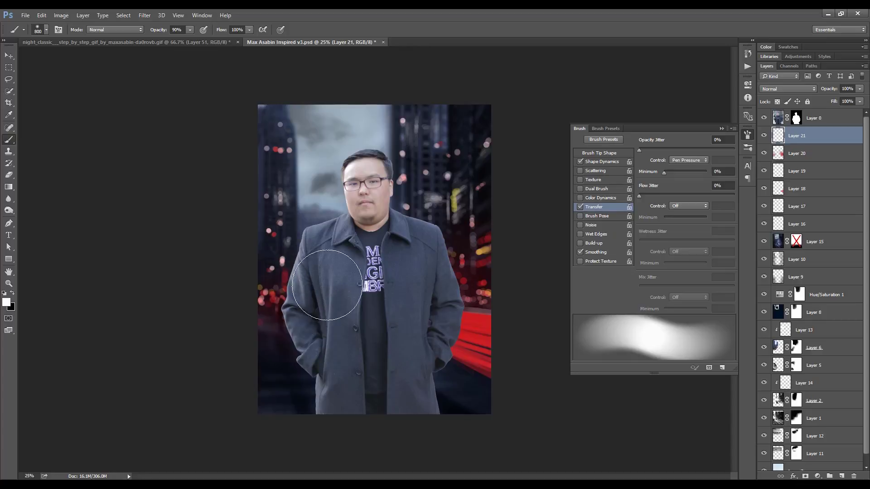
key(3)
right_click(421, 267)
click(457, 333)
key(Escape)
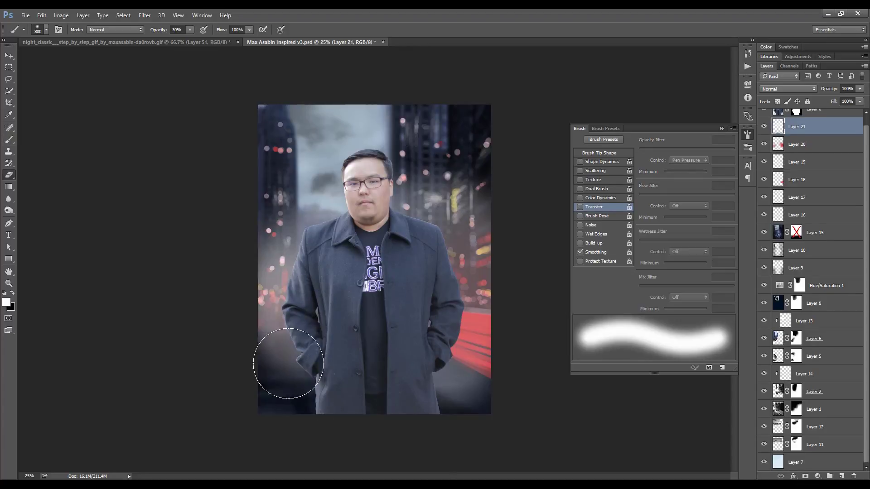
drag(285, 363, 407, 158)
key(v)
key(3)
key(b)
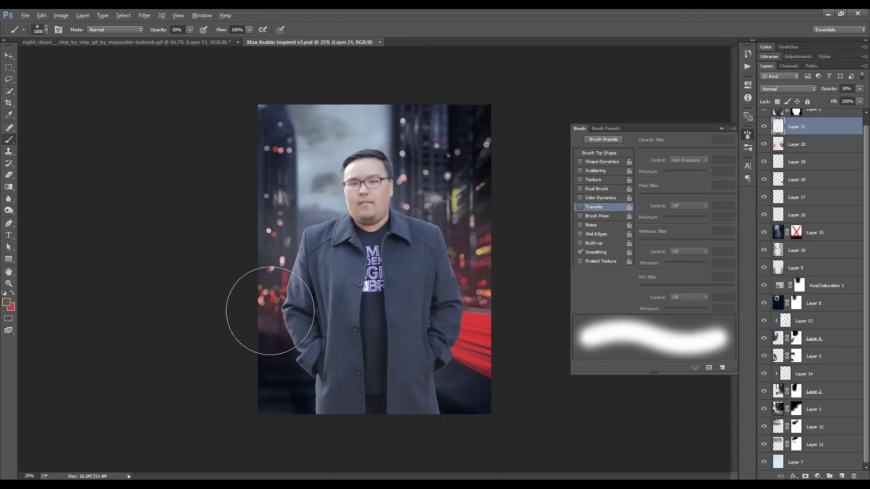
Add a Curves adjustment that slightly darkens the image, and lower the haze layer to 10%.
click(818, 476)
click(779, 324)
drag(654, 195, 654, 203)
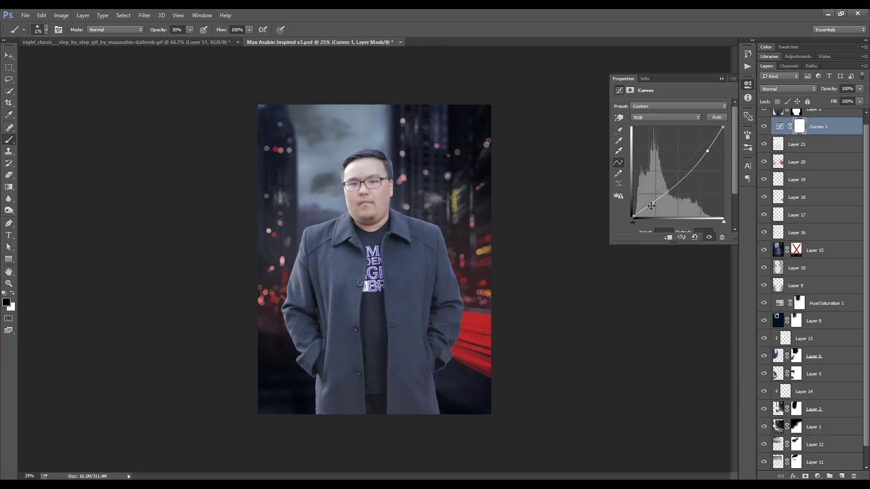
key(alt+bracketleft)
key(v)
key(1)
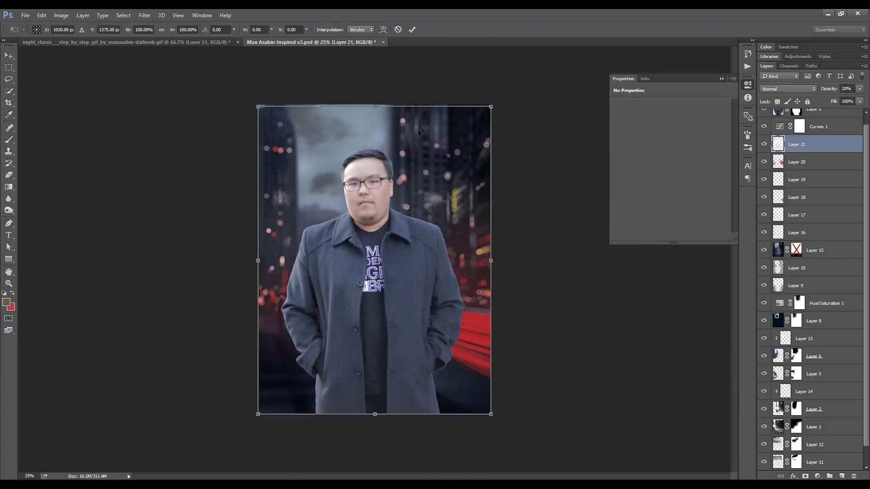
Create Layer 22 above Curves, sample a warm orange, and choose a small brush preset.
key(ctrl+shift+alt+n)
key(b)
alt+click(481, 249)
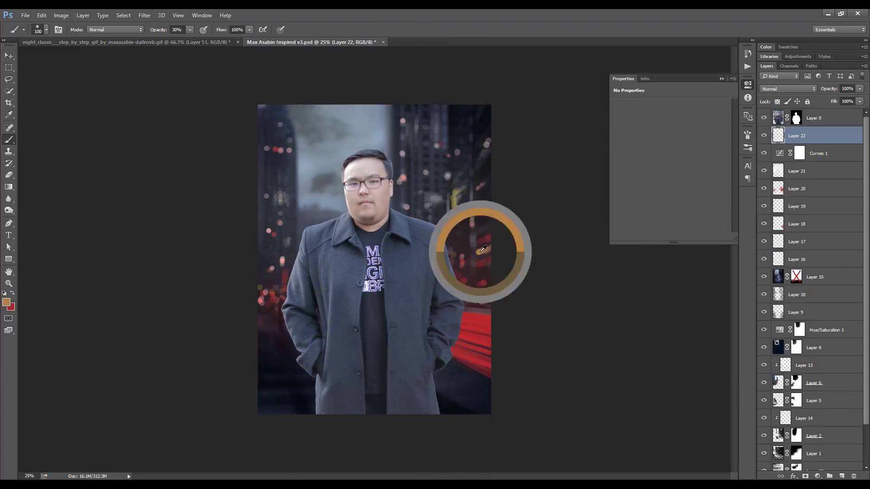
right_click(269, 337)
click(388, 455)
click(748, 134)
click(621, 294)
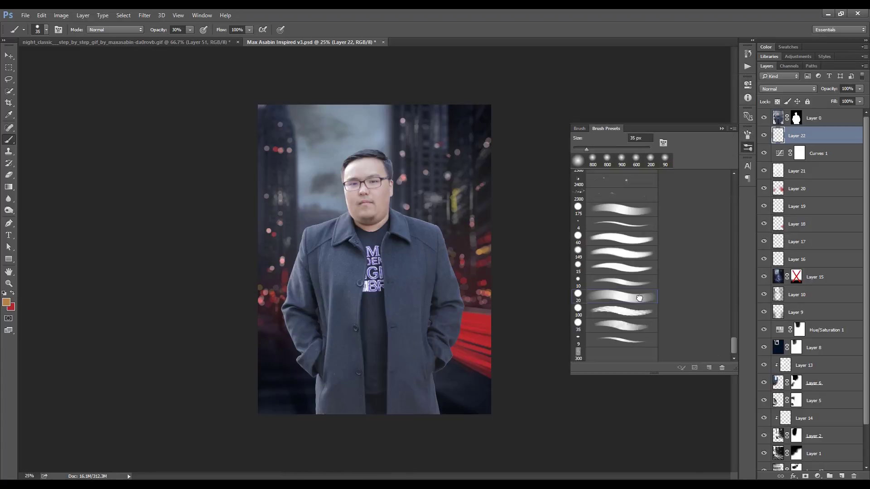
click(747, 148)
scroll(281, 351, up, 2)
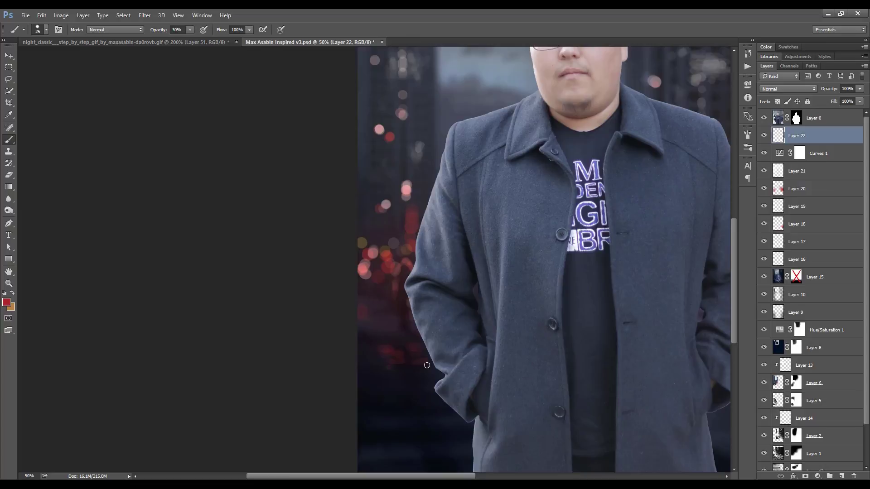
scroll(421, 339, down, 2)
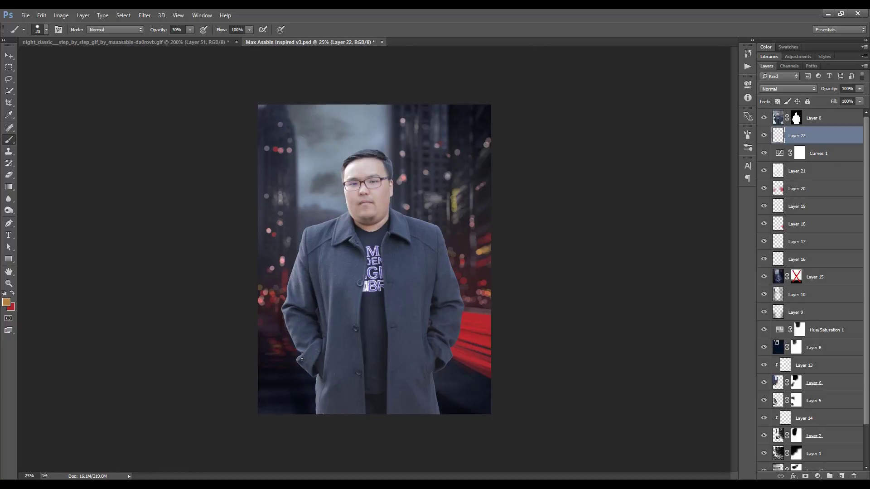
Switch to a light blue-grey painting colour with the brush shrunk to 40.
key(x)
click(8, 303)
click(743, 295)
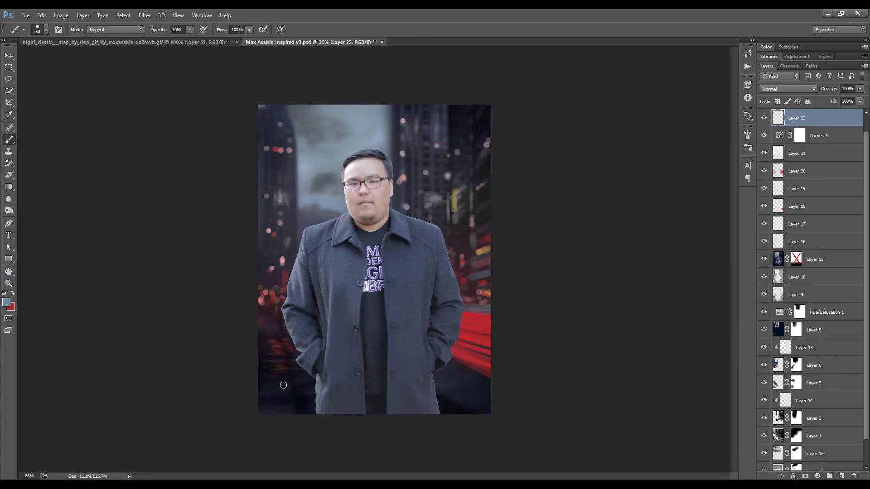
key(bracketleft)
key(bracketleft)
key(ctrl+plus)
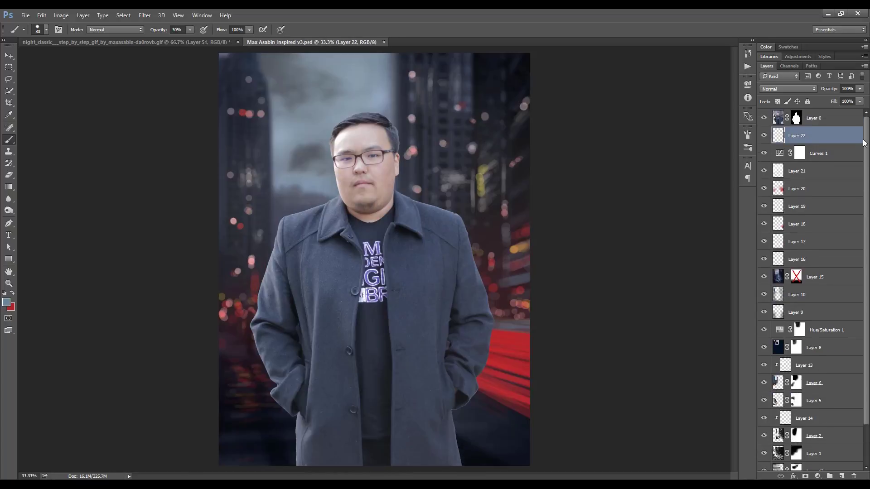
click(814, 117)
Add a Brightness/Contrast adjustment clipped to the man, darkening him, plus a clipped layer above.
click(818, 477)
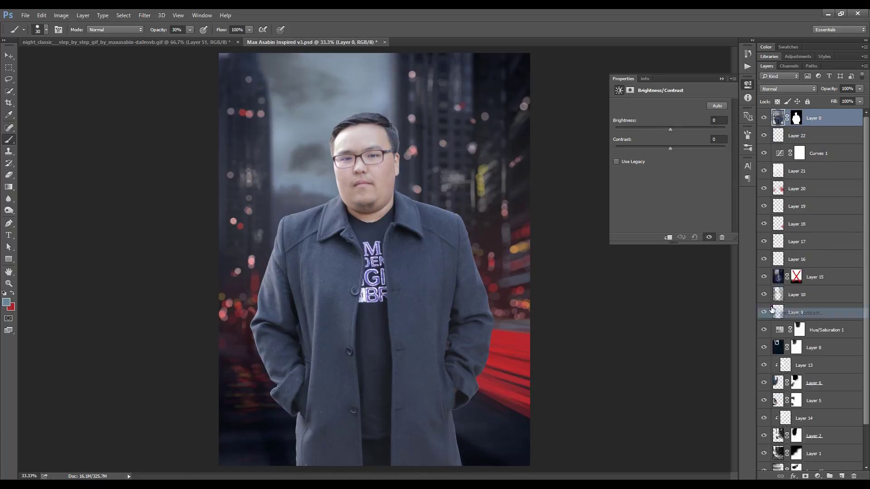
click(829, 311)
key(ctrl+alt+g)
drag(670, 146, 706, 148)
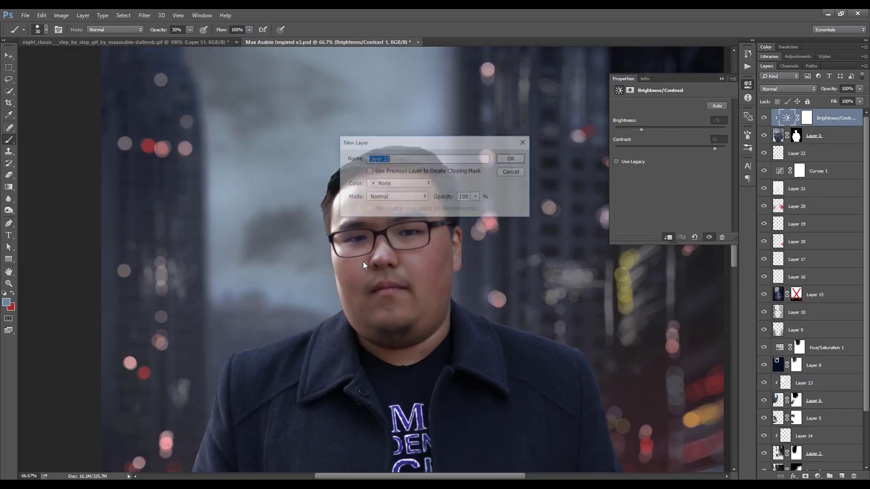
key(Return)
key(ctrl+alt+g)
Return the man's Brightness/Contrast to neutral and clear the selection outline.
key(d)
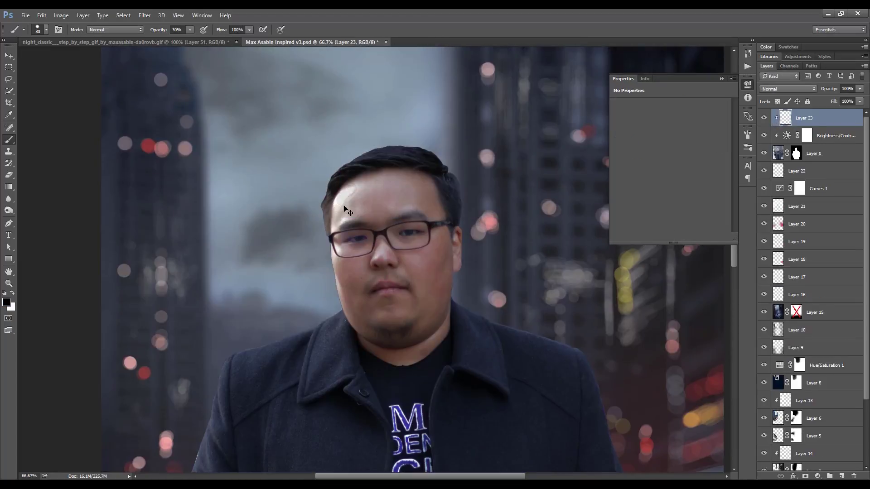
right_click(341, 213)
key(Escape)
key(alt+bracketleft)
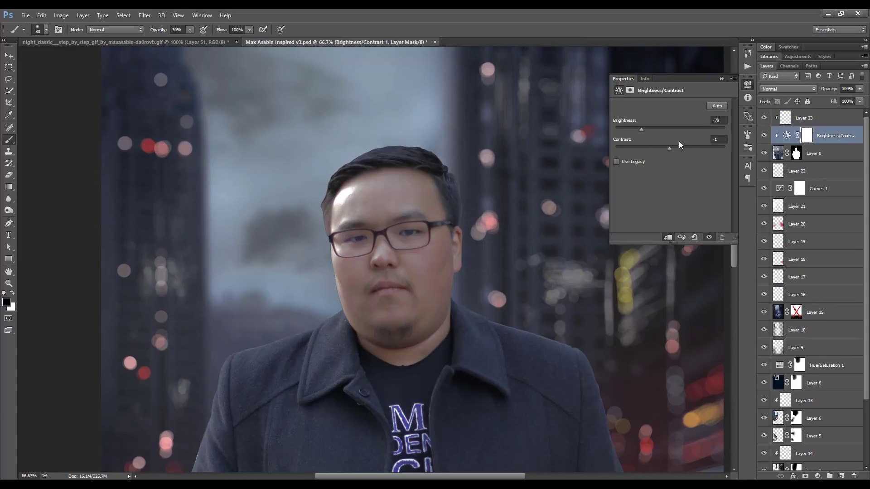
drag(678, 140, 716, 149)
click(784, 121)
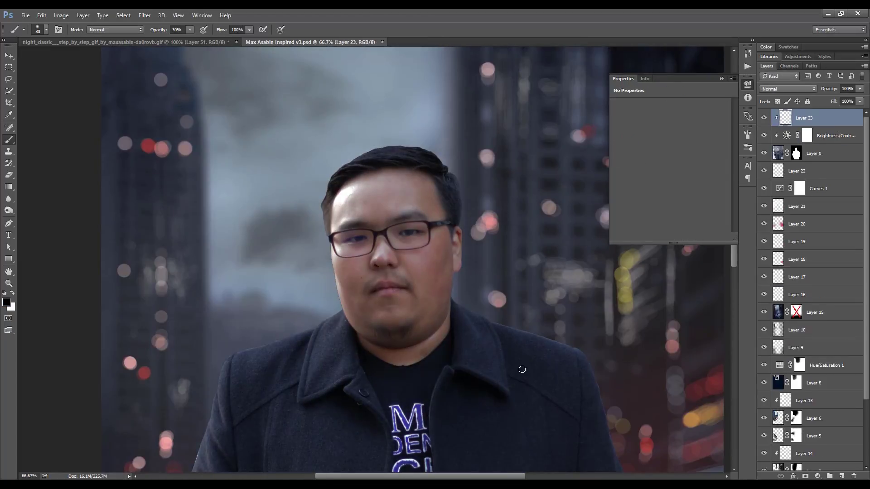
key(ctrl+d)
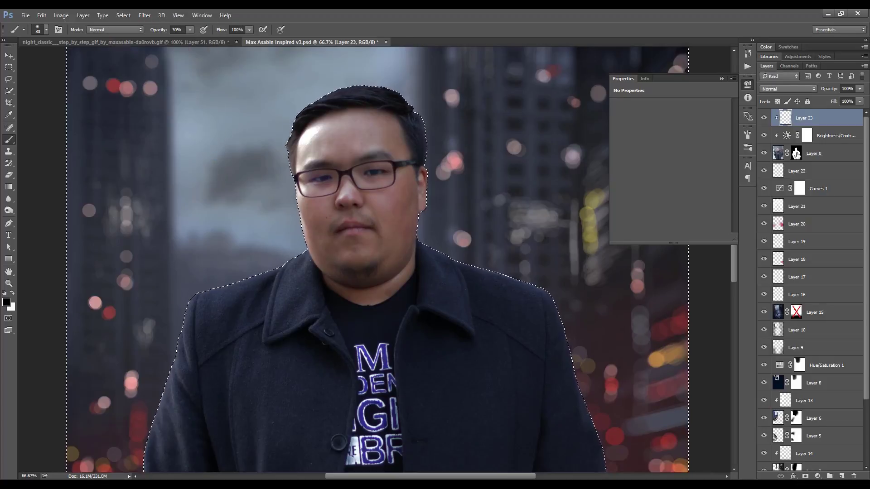
key(alt+bracketleft)
key(alt+bracketleft)
key(alt+bracketright)
key(alt+bracketright)
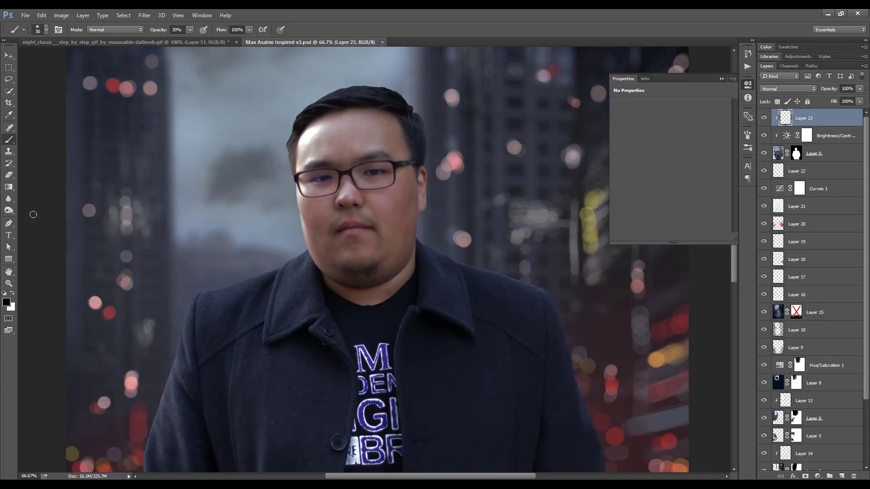
Create a Soft Light layer filled with 50% grey and clip it to the man.
key(o)
key(ctrl+shift+n)
click(399, 196)
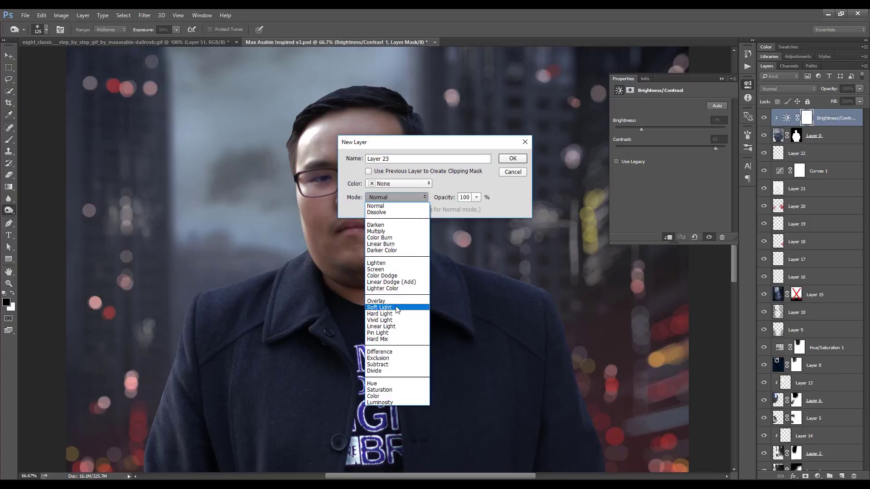
click(398, 315)
click(362, 216)
click(508, 156)
key(ctrl+alt+g)
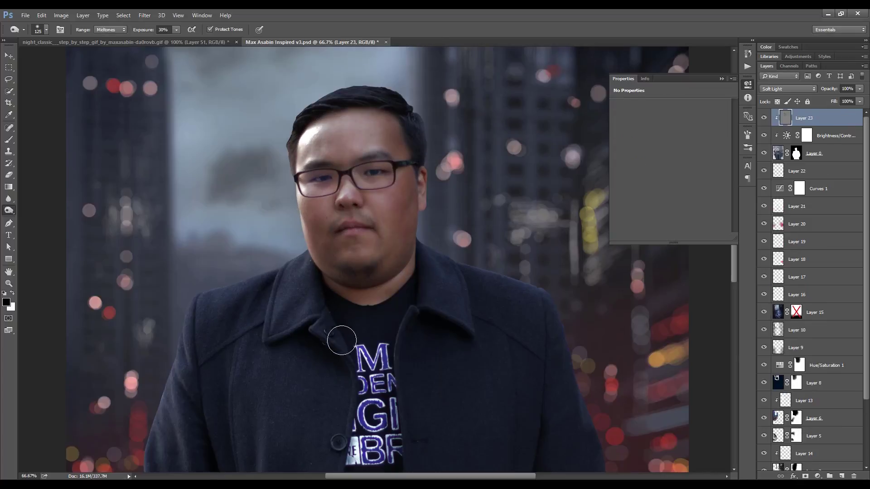
Zoom to the man's face at 100% and add a new clipped layer above the grey layer.
scroll(514, 356, down, 5)
scroll(515, 355, right, 2)
scroll(281, 272, down, 3)
scroll(281, 272, left, 3)
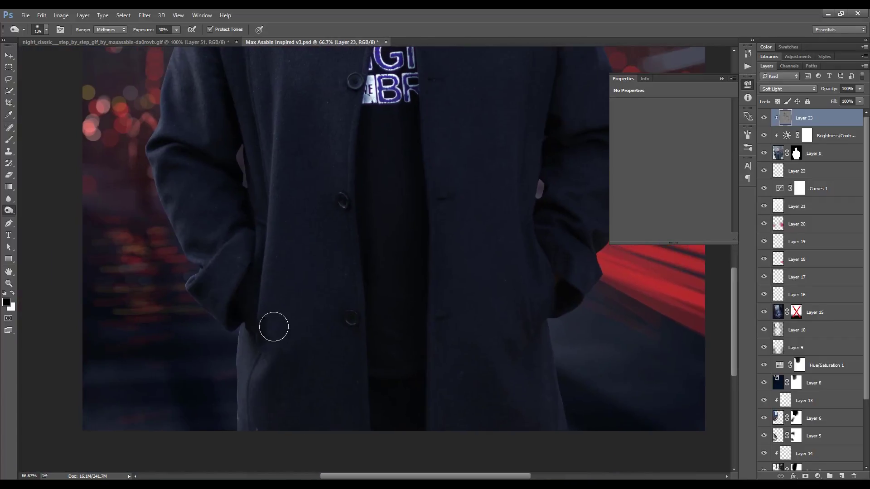
scroll(390, 254, up, 3)
scroll(390, 254, left, 2)
scroll(391, 241, up, 3)
scroll(529, 197, up, 3)
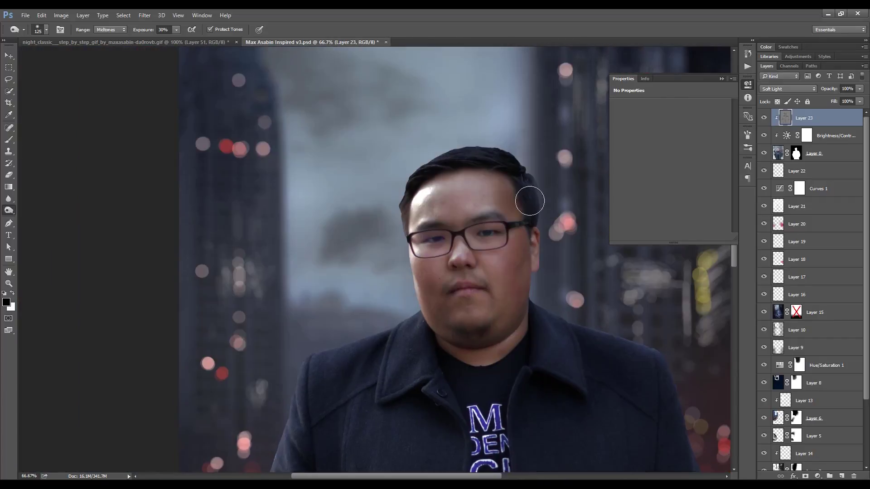
key(ctrl+minus)
key(v)
key(ctrl+minus)
key(ctrl+plus)
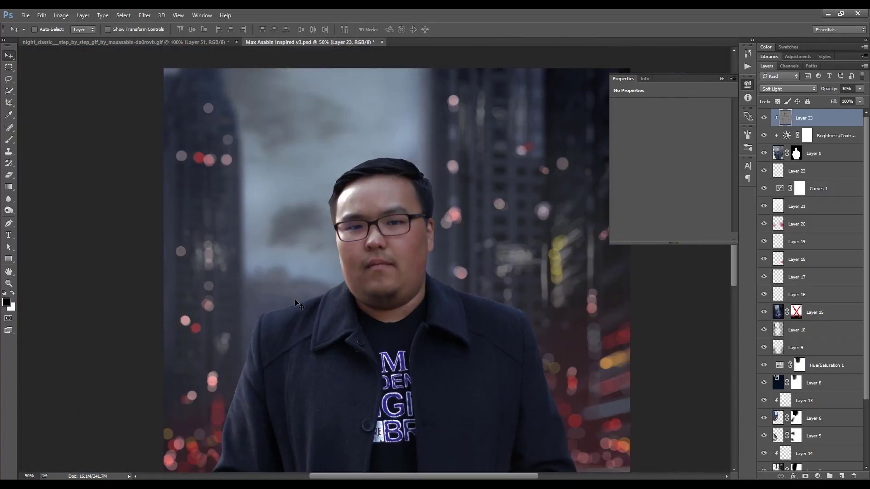
key(ctrl+plus)
key(ctrl+plus)
key(ctrl+shift+alt+n)
key(b)
right_click(418, 227)
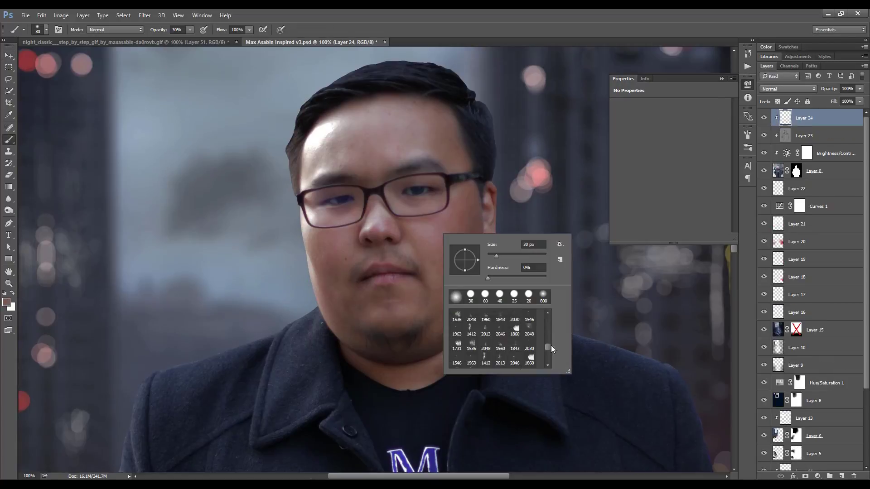
Set up a larger soft brush and sample skin tones from the face and cheek.
click(748, 148)
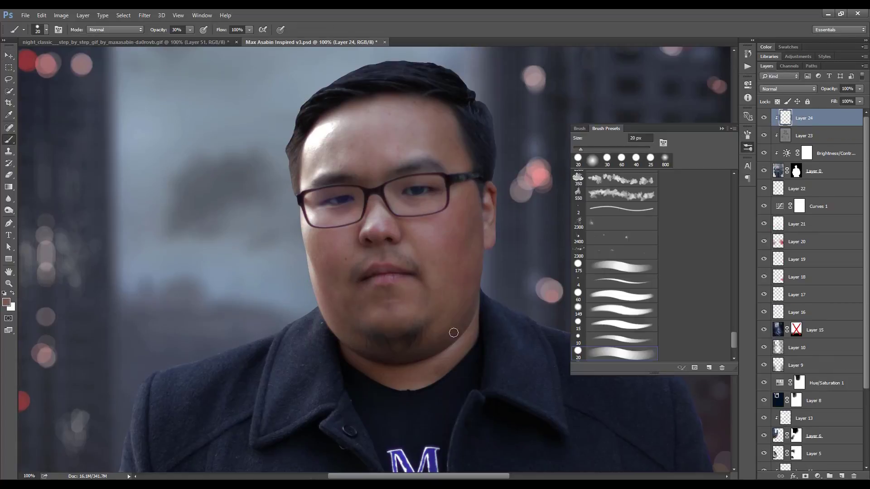
alt+click(400, 297)
key(bracketleft)
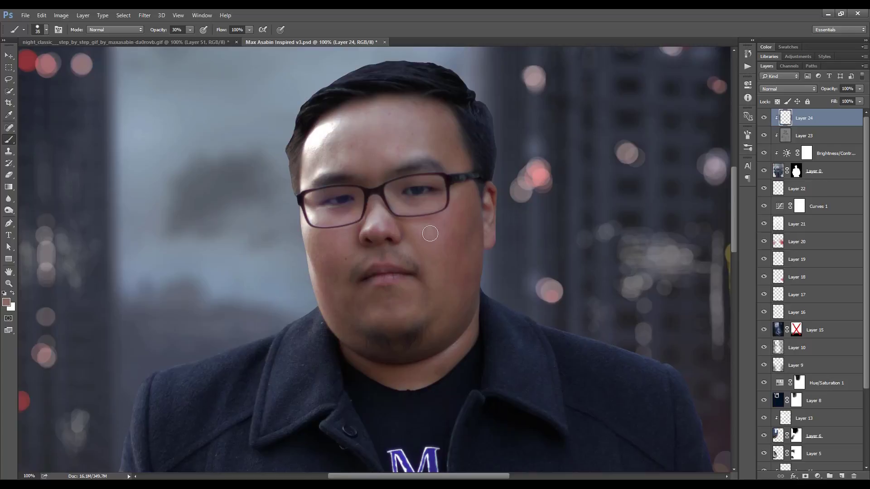
right_click(445, 255)
scroll(441, 252, up, 1)
right_click(476, 276)
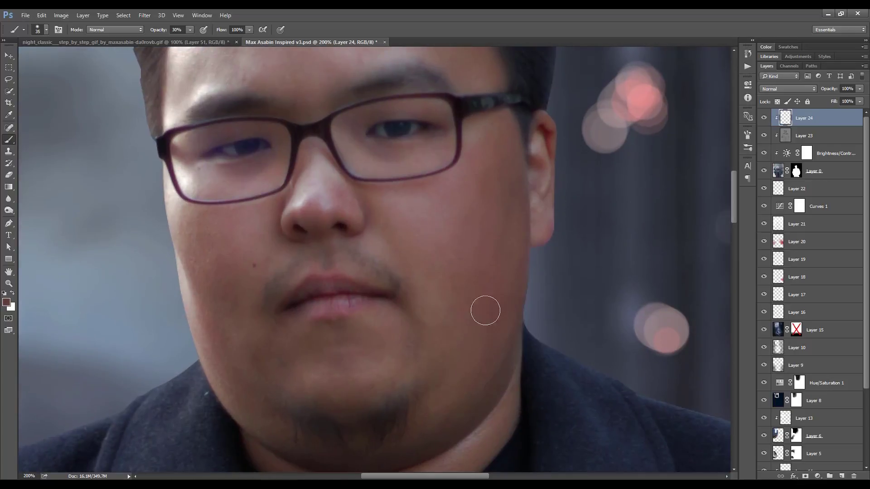
alt+click(194, 272)
scroll(187, 315, up, 2)
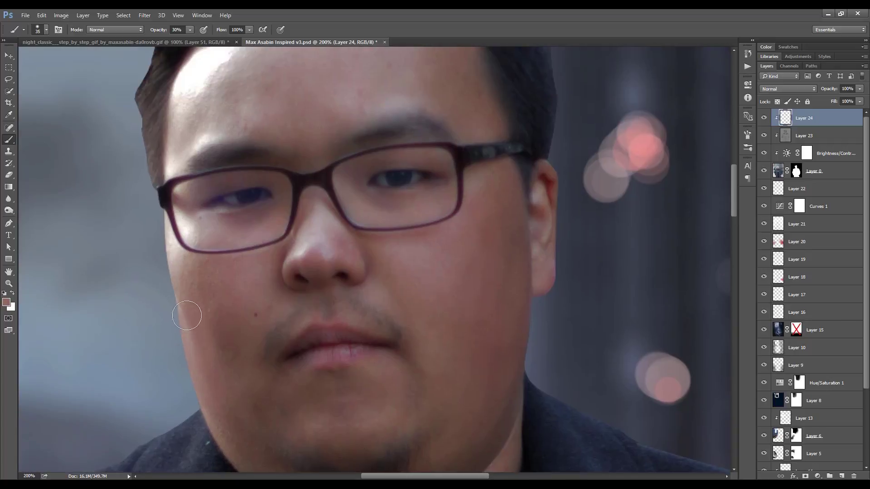
key(ctrl+minus)
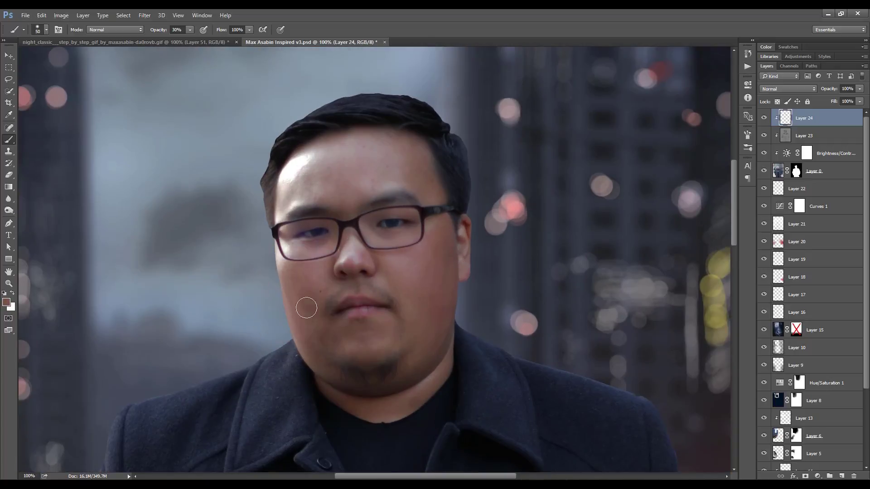
Paint sampled skin tone over the bright forehead highlight.
alt+click(313, 154)
drag(311, 155, 291, 185)
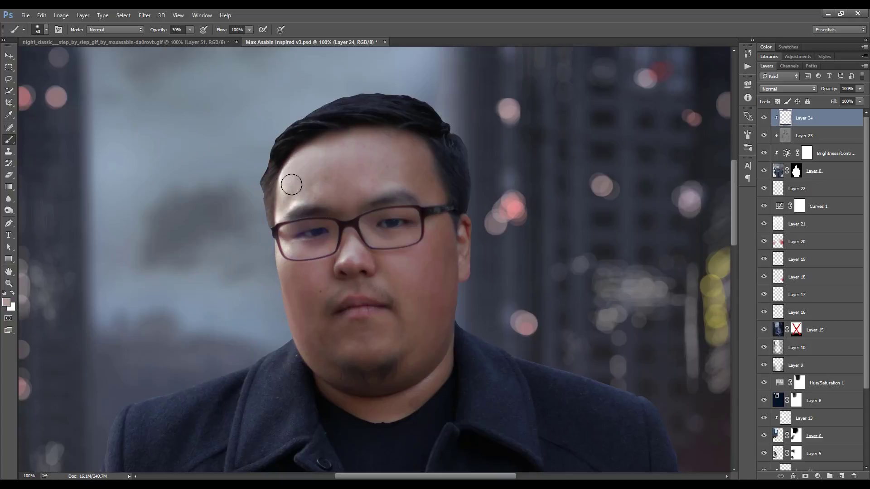
alt+click(336, 155)
alt+click(349, 185)
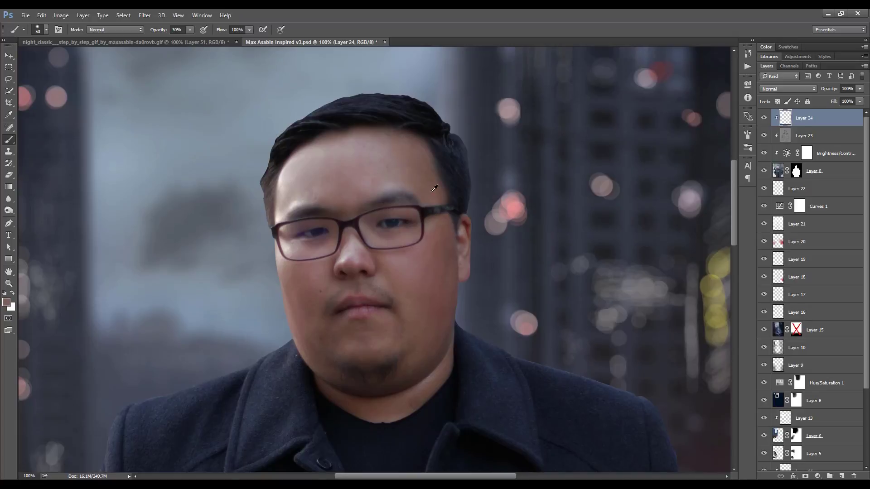
Shrink the brush and smooth the skin under the left eye with sampled cheek tones.
key(ctrl+plus)
key(bracketleft)
key(bracketleft)
key(bracketleft)
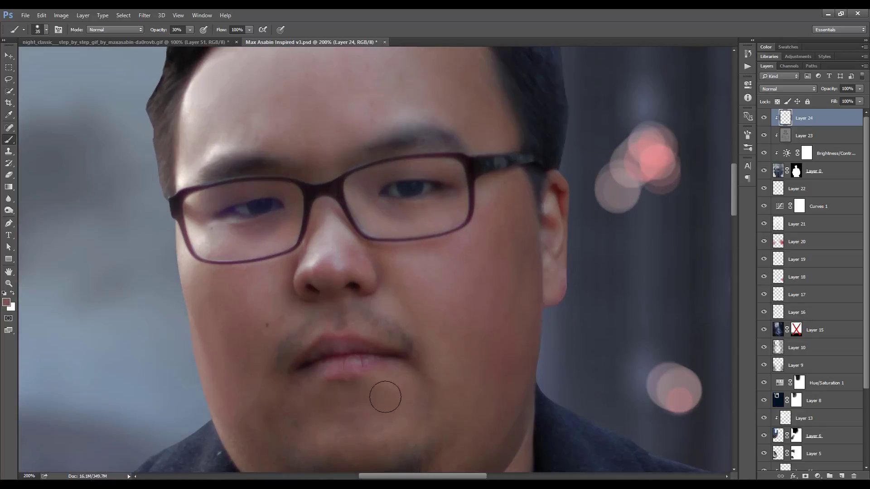
drag(355, 437, 397, 365)
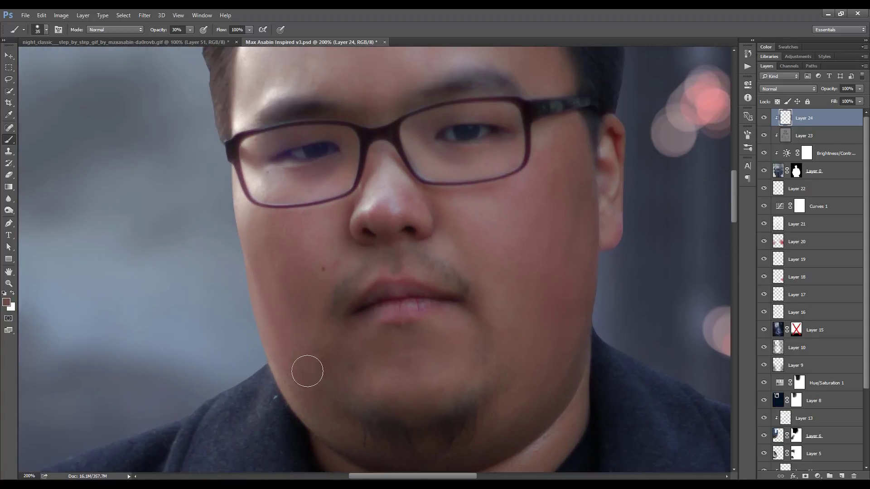
scroll(290, 377, up, 3)
alt+click(266, 353)
scroll(267, 353, up, 3)
scroll(366, 314, right, 2)
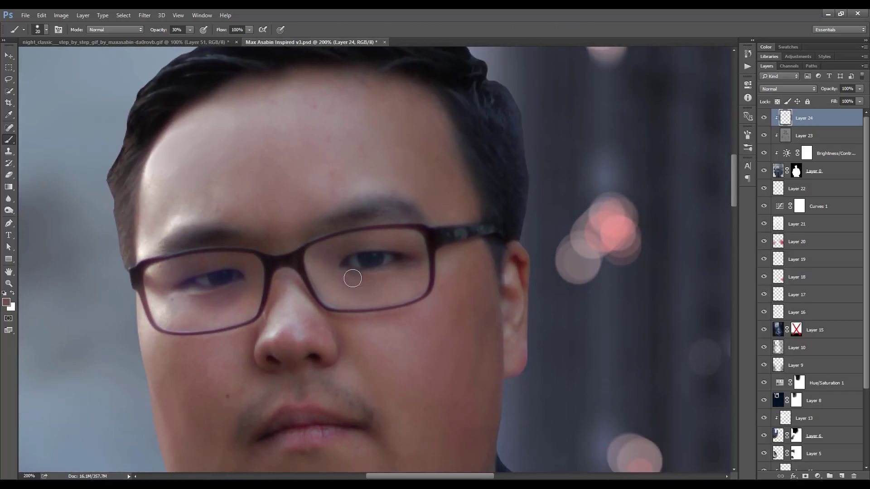
alt+click(232, 303)
drag(193, 302, 159, 310)
alt+click(170, 218)
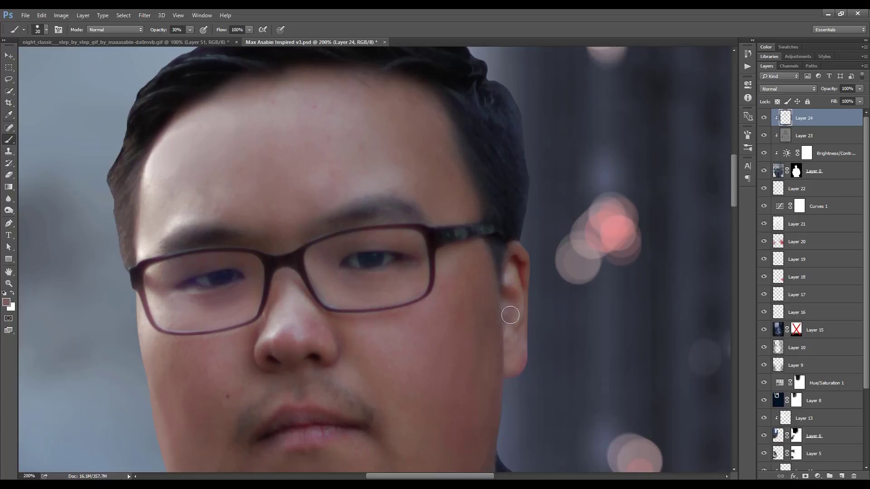
Resample skin tones from the nose and beside the nostril.
key(ctrl+plus)
alt+click(276, 315)
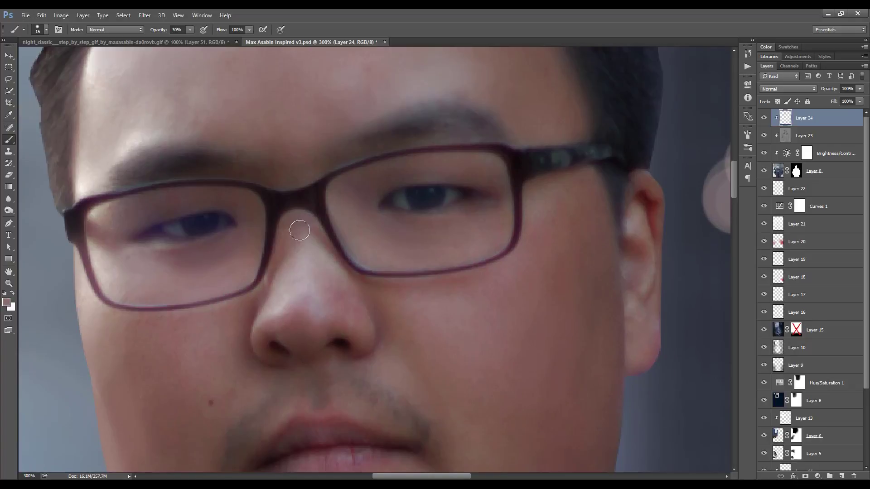
alt+click(378, 336)
key(ctrl+0)
scroll(409, 303, up, 5)
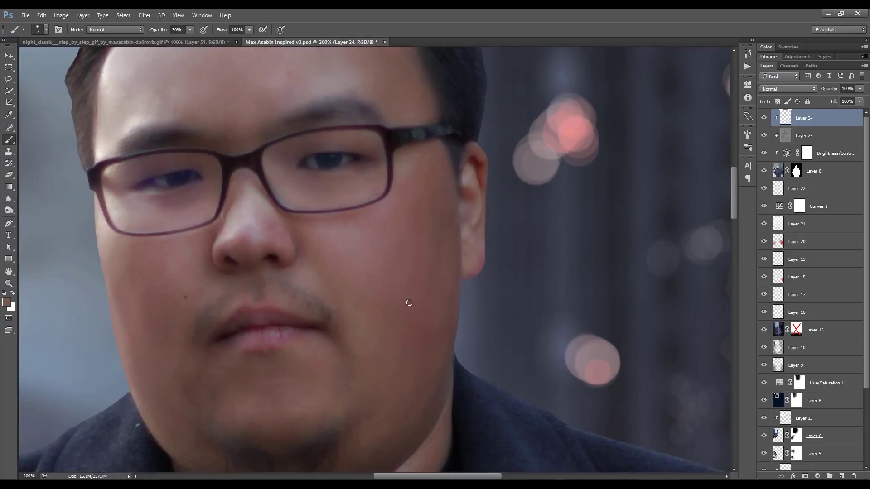
Sample a chin skin tone, then zoom out to the full figure to adjust Layer 24's opacity.
key(alt)
scroll(388, 252, down, 2)
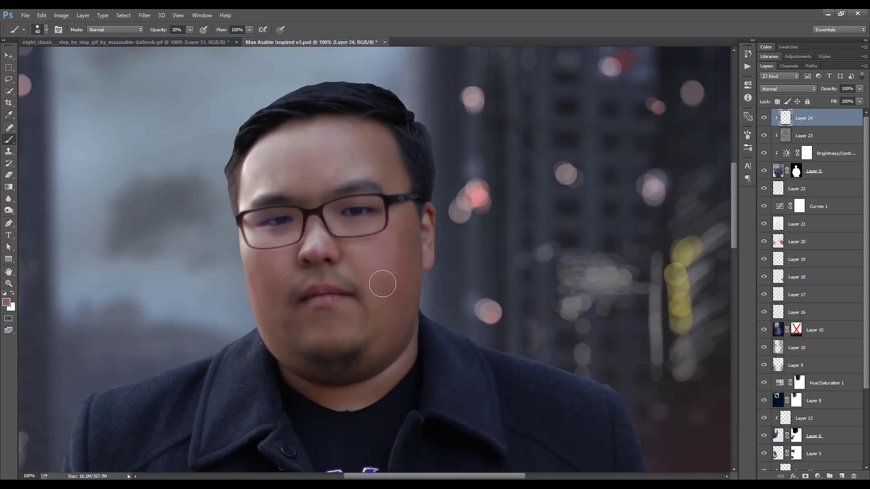
alt+click(329, 331)
scroll(432, 329, down, 2)
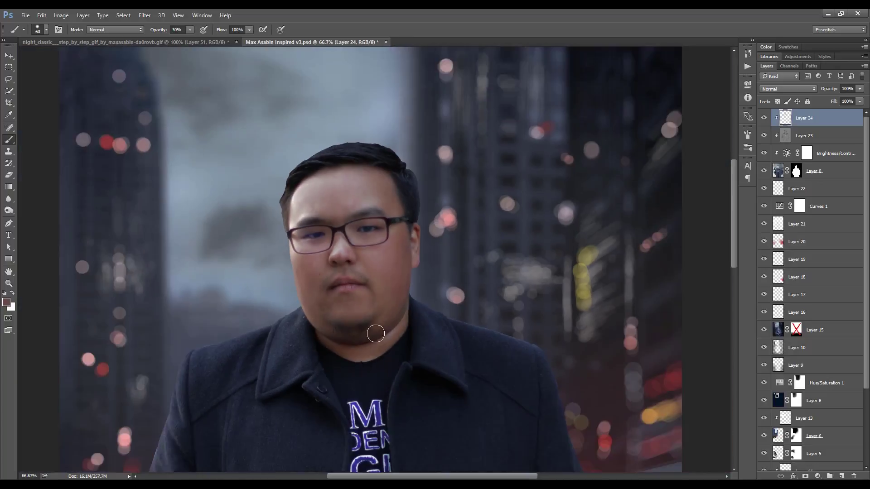
scroll(381, 327, up, 1)
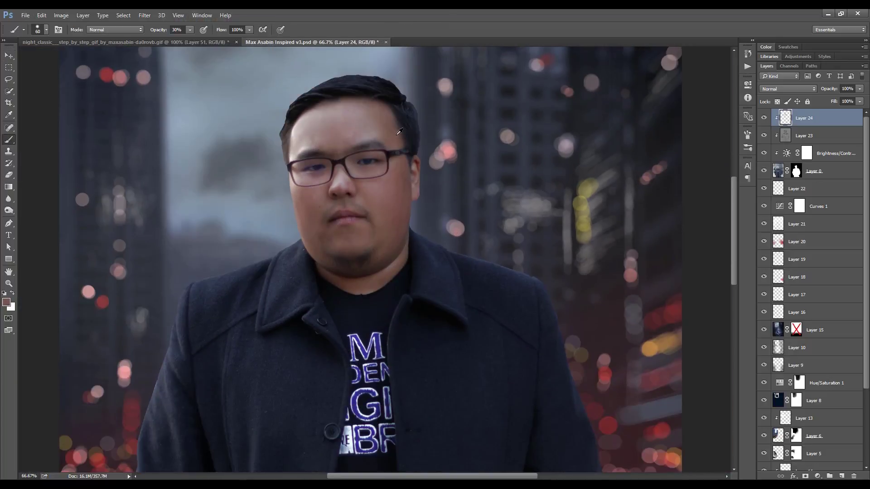
key(ctrl+minus)
key(v)
key(ctrl+minus)
Set Layer 24 to 90% opacity and add a black-filled clipped layer above Layer 23.
key(9)
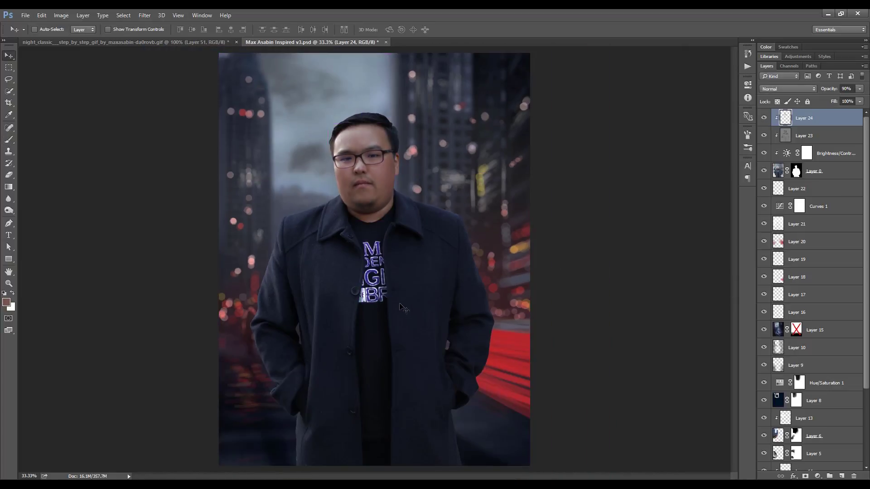
key(ctrl+plus)
key(ctrl+plus)
key(ctrl+plus)
click(804, 135)
key(ctrl+minus)
key(ctrl+minus)
key(ctrl+minus)
key(ctrl+minus)
key(ctrl+minus)
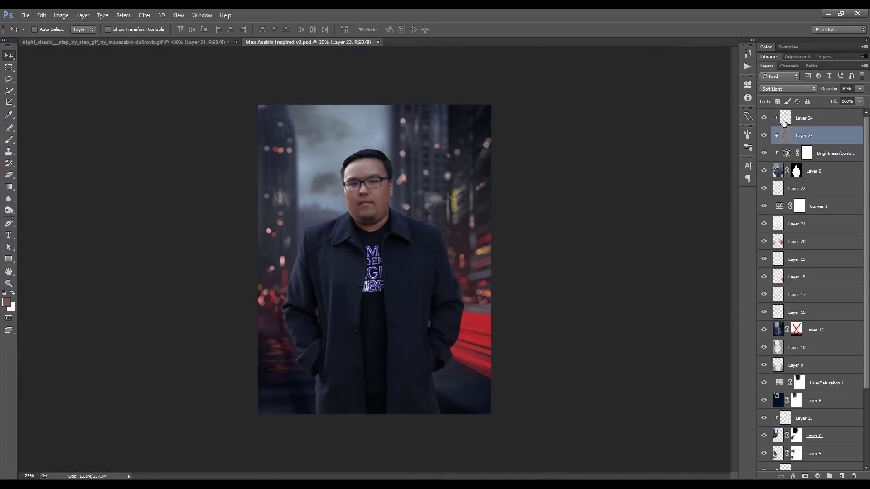
key(d)
key(ctrl+shift+alt+n)
key(alt+BackSpace)
Raise the Brightness/Contrast contrast slightly and set black Layer 25 to 12% opacity.
click(778, 173)
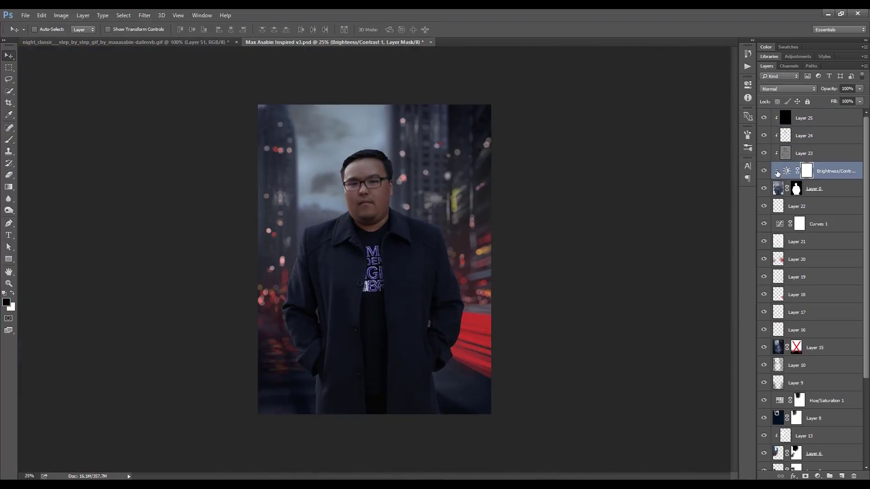
drag(676, 154, 679, 154)
key(ctrl+plus)
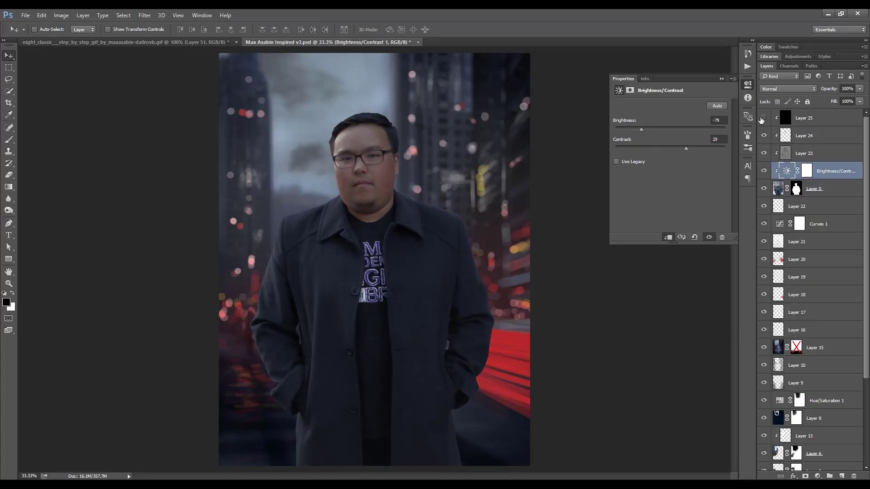
click(764, 118)
click(804, 118)
key(ctrl+plus)
key(1)
key(2)
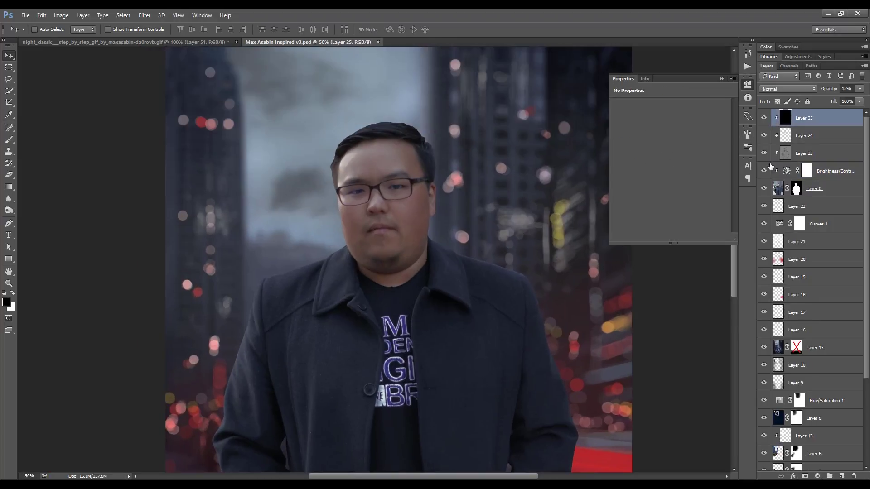
Add a clipped Hue/Saturation adjustment at -18 saturation and save the document.
click(818, 477)
drag(671, 157, 658, 158)
key(ctrl+minus)
key(ctrl+minus)
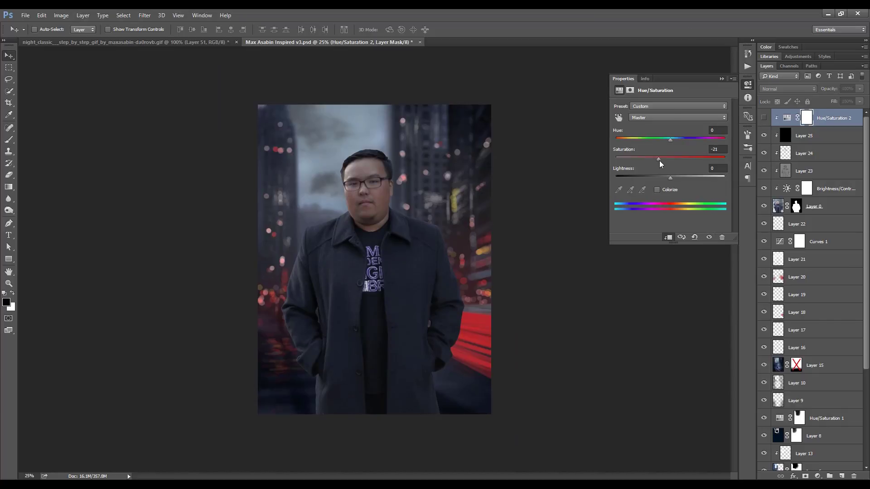
key(ctrl+s)
drag(638, 160, 664, 158)
key(ctrl+plus)
key(ctrl+plus)
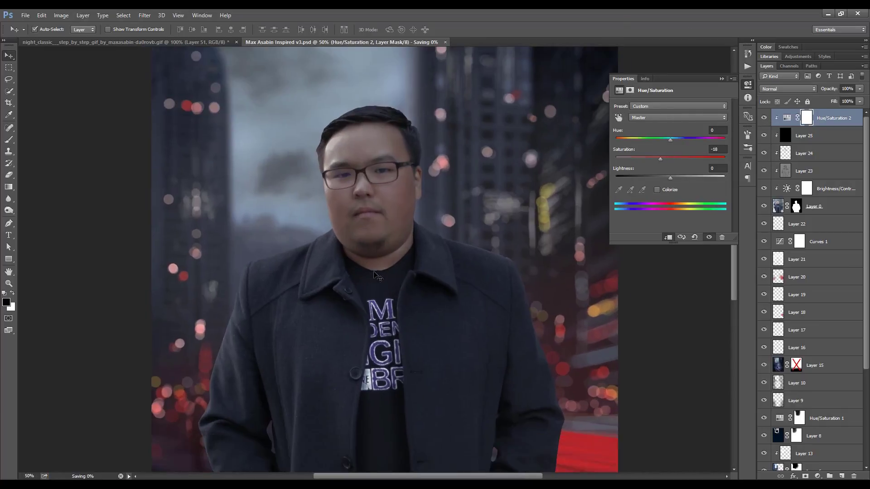
Create new Layer 26 clipped to the figure, ready to paint red.
key(ctrl+shift+alt+n)
key(ctrl+alt+g)
key(b)
scroll(495, 235, down, 3)
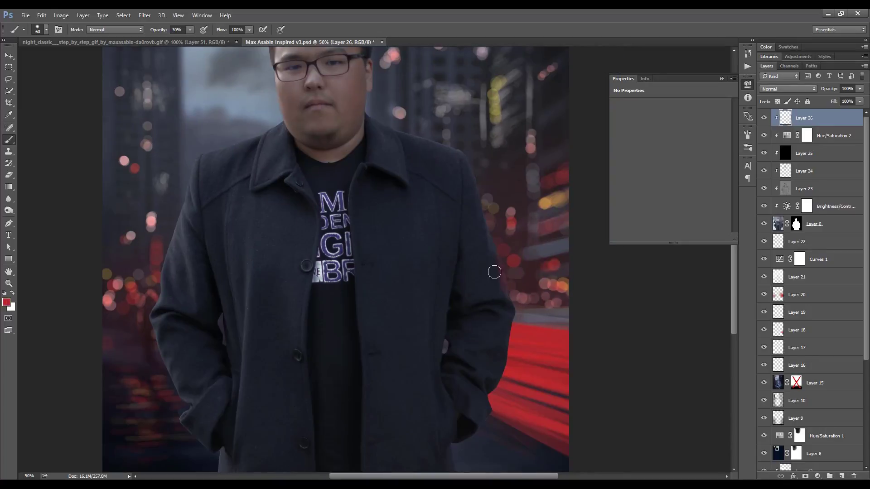
Paint red rim light along the sleeve crease and down its right edge to the pocket.
drag(495, 272, 511, 276)
key(ctrl+plus)
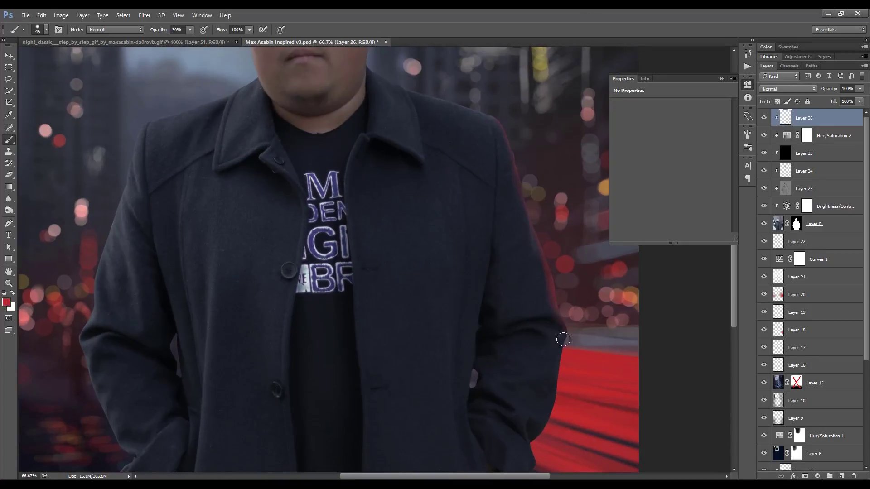
key(F5)
key(F5)
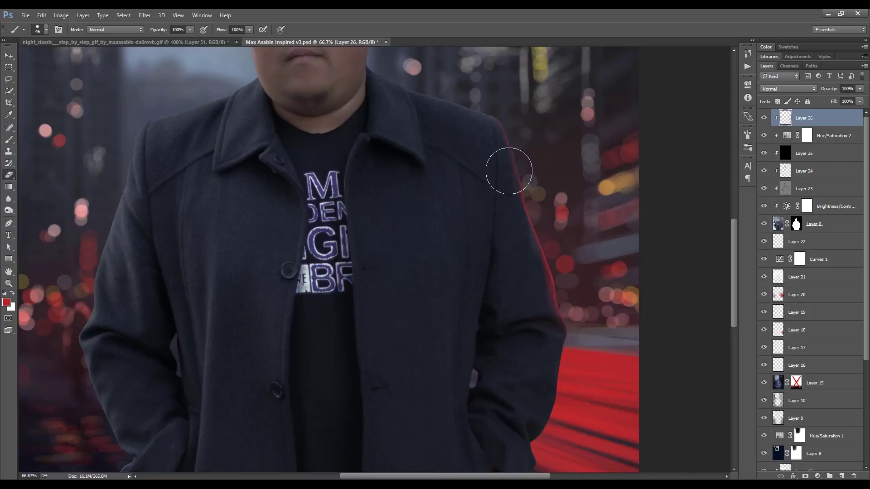
scroll(529, 272, down, 5)
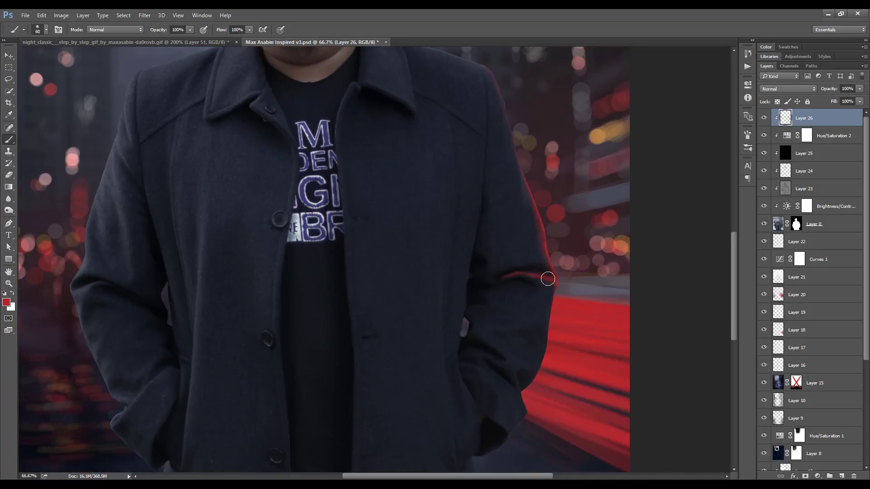
drag(550, 280, 501, 278)
drag(550, 293, 531, 383)
mouse_move(554, 311)
mouse_down()
mouse_move(507, 442)
mouse_move(493, 419)
mouse_move(504, 429)
mouse_up()
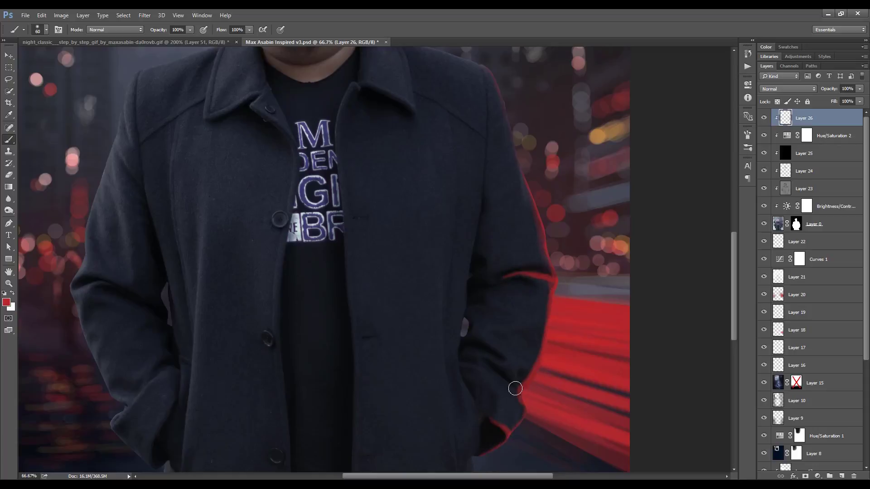
Add red strokes along the pocket edge and sleeve, undoing one stroke on the left coat.
mouse_move(515, 388)
mouse_down()
mouse_move(505, 361)
mouse_move(466, 316)
mouse_up()
drag(522, 335, 535, 349)
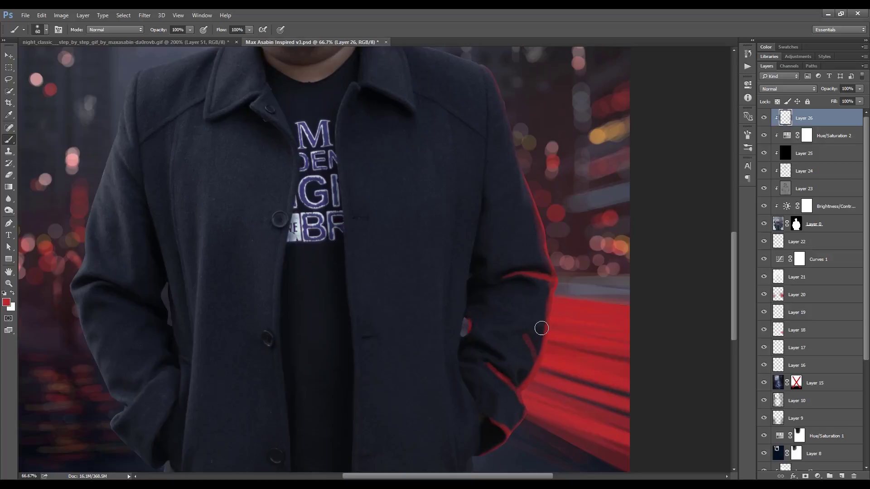
drag(511, 308, 527, 317)
drag(526, 203, 516, 141)
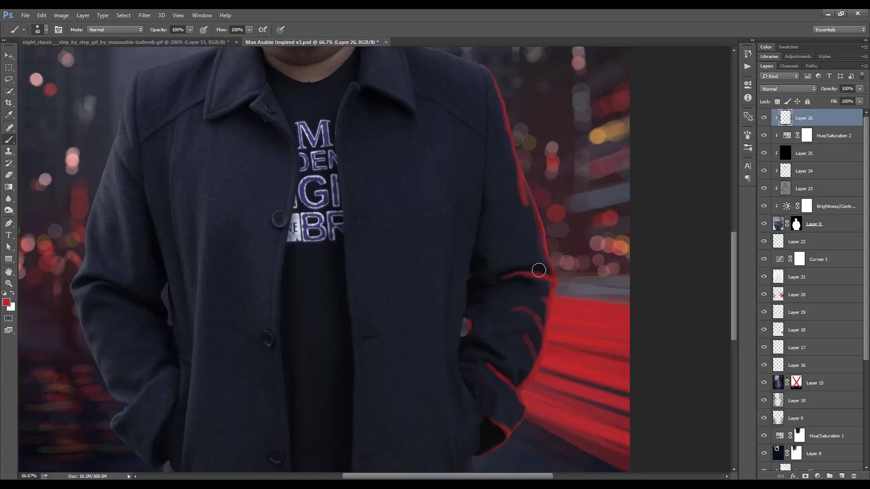
drag(528, 282, 479, 295)
key(h)
mouse_move(563, 331)
mouse_down()
mouse_move(248, 310)
mouse_move(220, 352)
mouse_up()
key(ctrl+z)
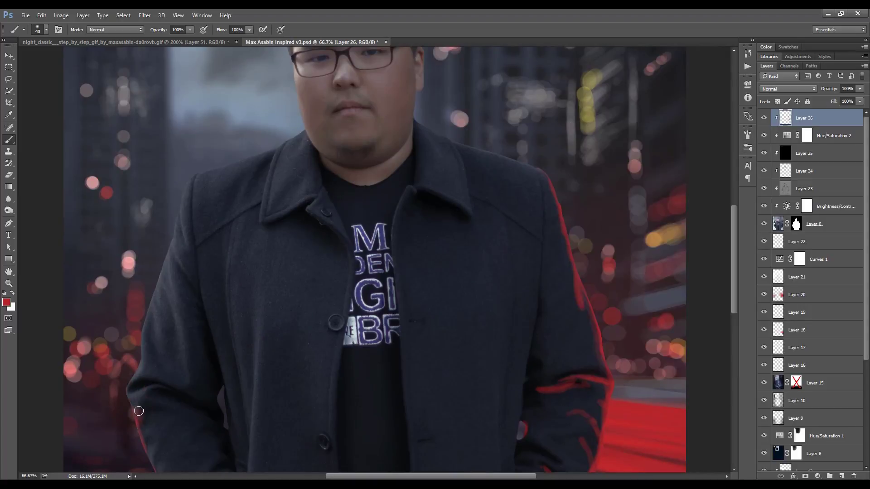
Trace a thin red edge along the lower-left coat and erase a stray sleeve stroke.
key(bracketleft)
key(bracketleft)
drag(128, 389, 167, 250)
drag(142, 353, 143, 286)
mouse_move(141, 385)
mouse_down()
mouse_move(176, 438)
mouse_move(182, 379)
mouse_up()
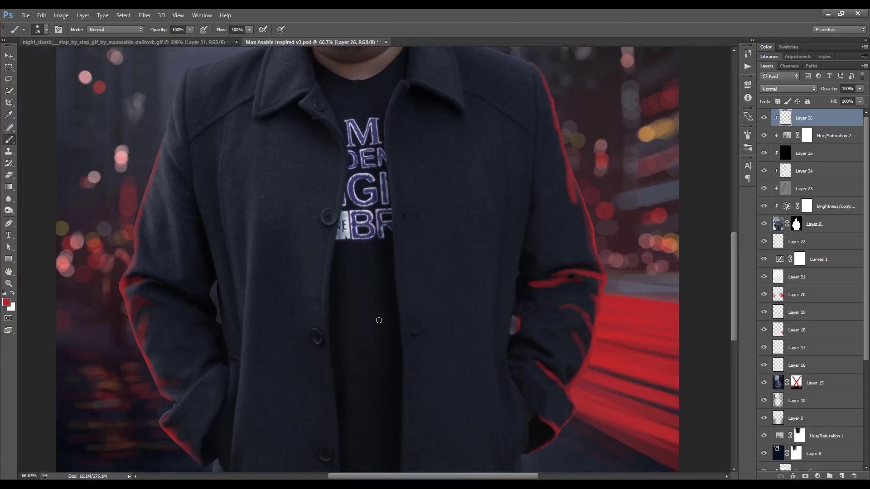
drag(378, 320, 301, 295)
key(e)
click(494, 256)
key(b)
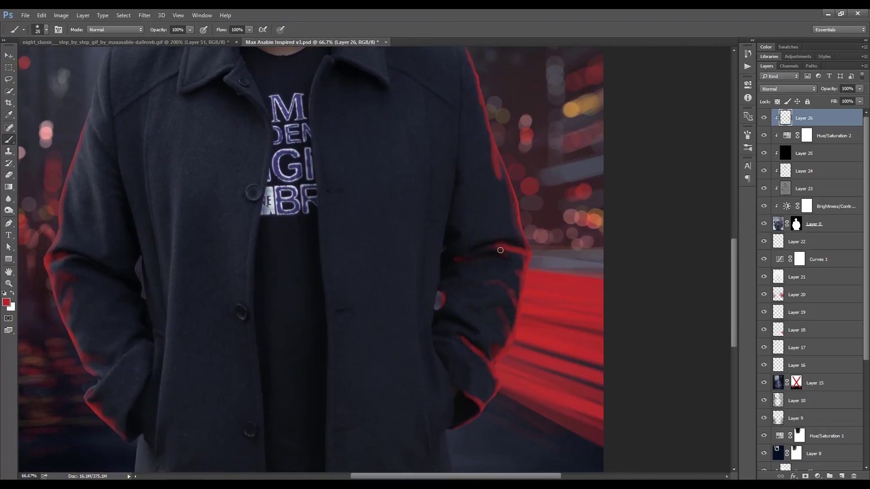
Brighten the red coat edge and paint red rim light onto the sleeve fold and left sleeve.
click(524, 242)
shift+click(501, 182)
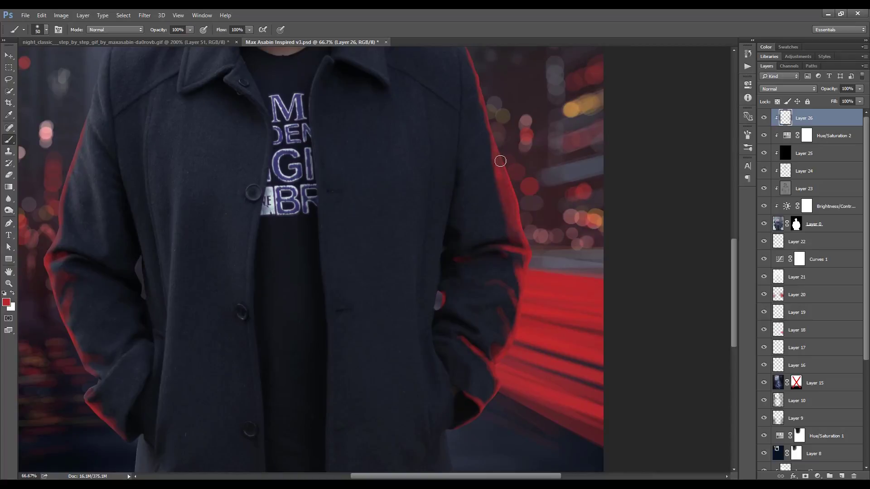
drag(499, 155, 504, 200)
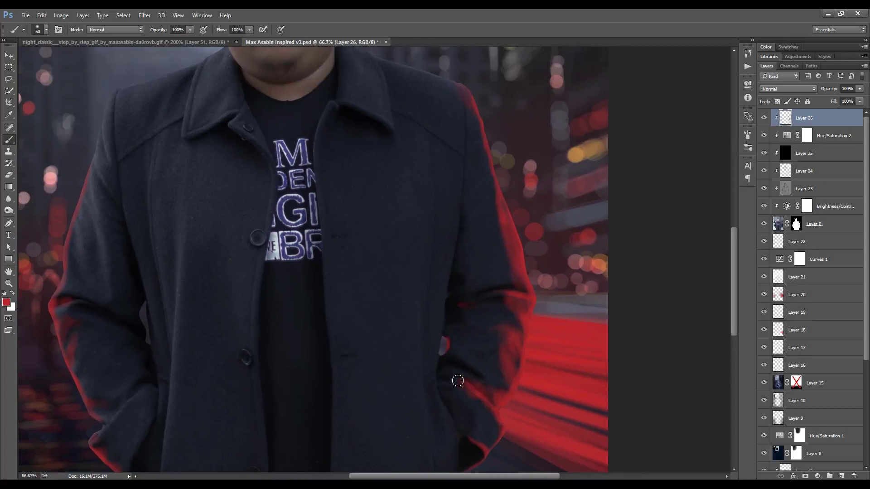
drag(480, 445, 452, 402)
drag(457, 364, 456, 386)
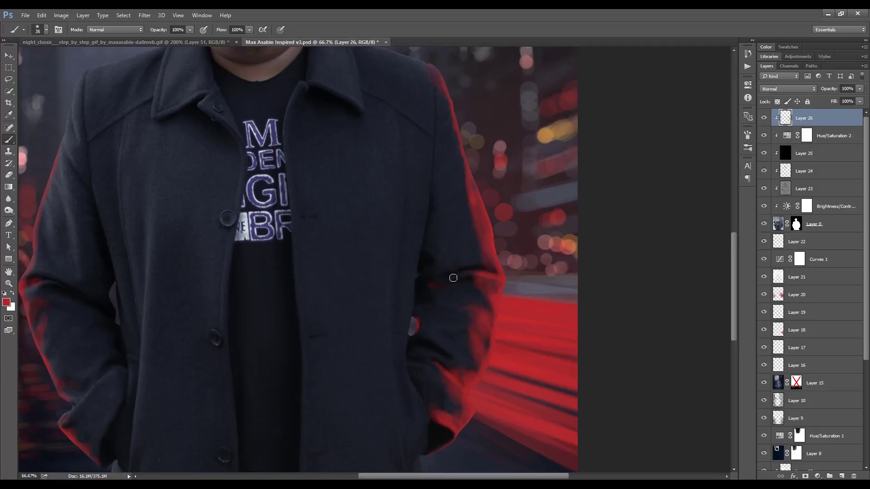
drag(452, 273, 471, 270)
drag(422, 260, 422, 272)
key(ctrl+minus)
key(ctrl+minus)
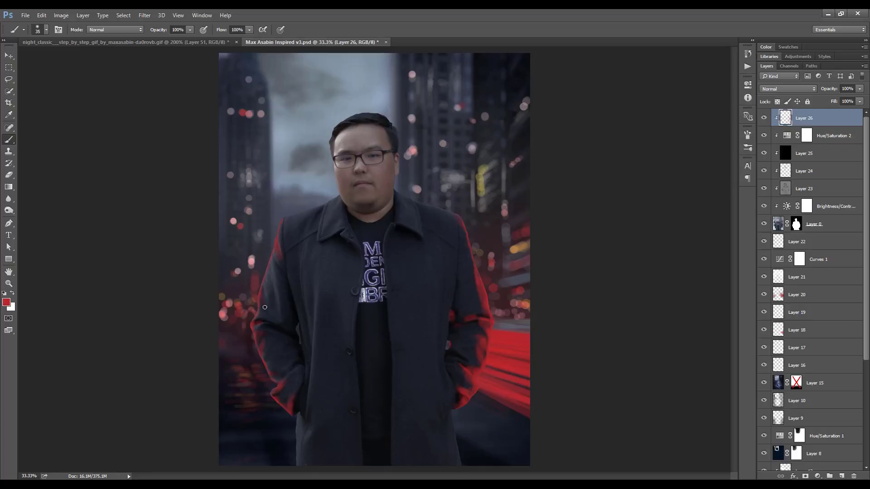
drag(265, 307, 262, 289)
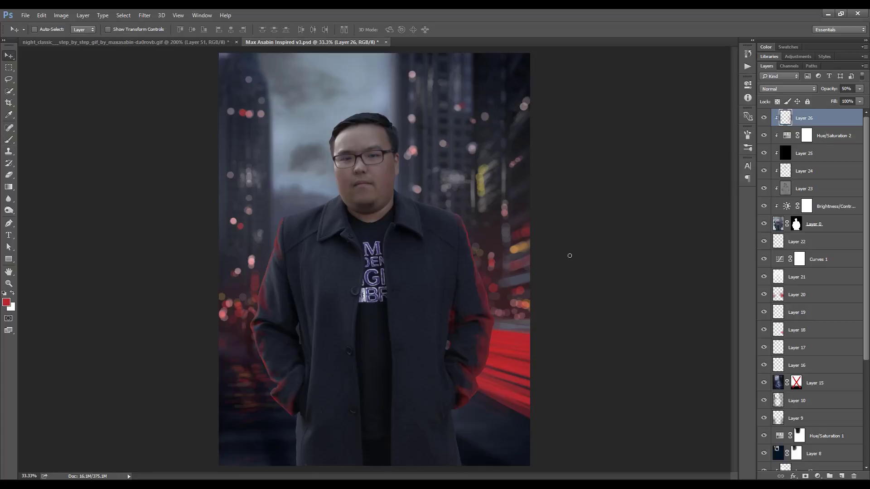
Save the composite and compare it against the reference GIF.
key(ctrl+s)
key(ctrl+Tab)
key(ctrl+minus)
key(ctrl+minus)
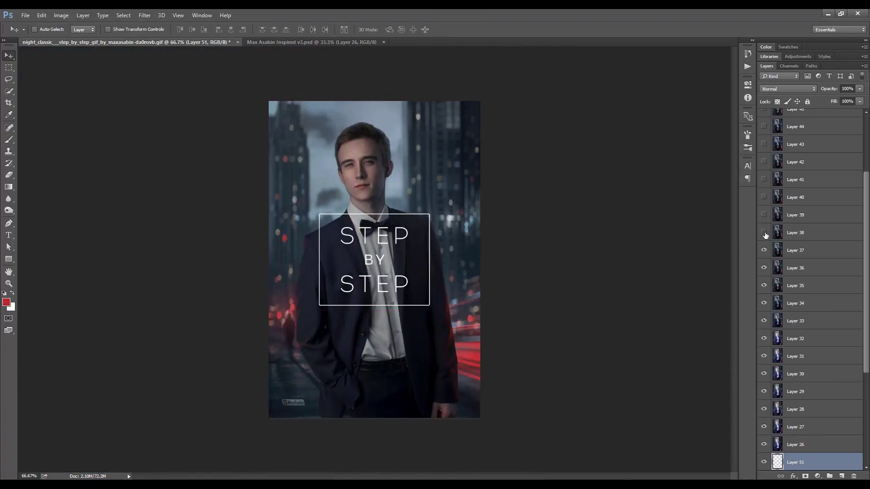
key(ctrl+Tab)
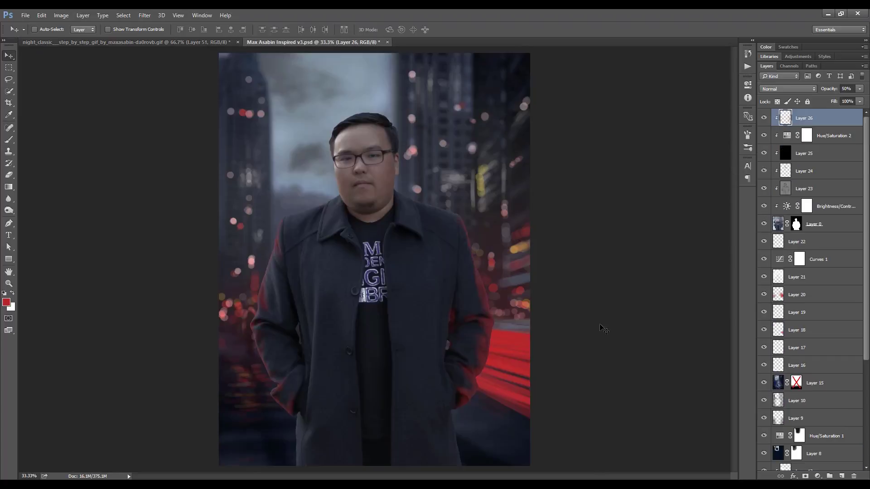
key(b)
key(ctrl+plus)
Remove an accidentally created layer and return to painting on Layer 26.
key(ctrl+shift+alt+n)
key(ctrl+0)
key(v)
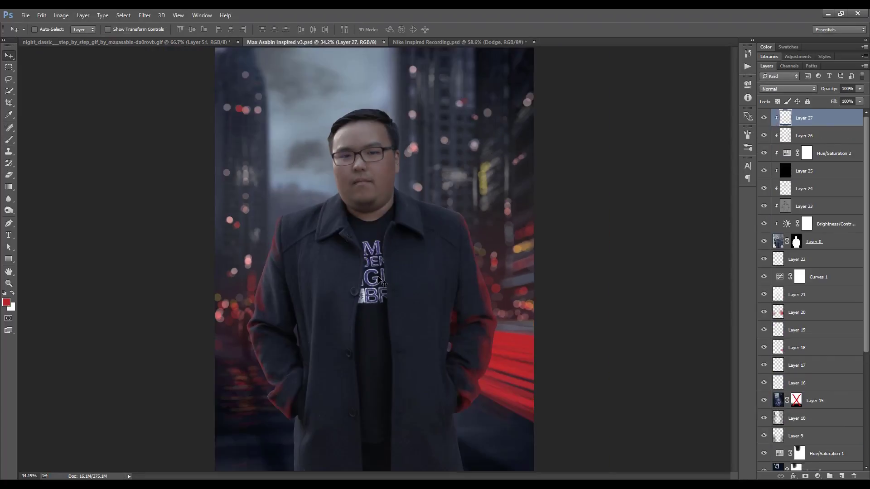
key(Delete)
key(b)
key(ctrl+plus)
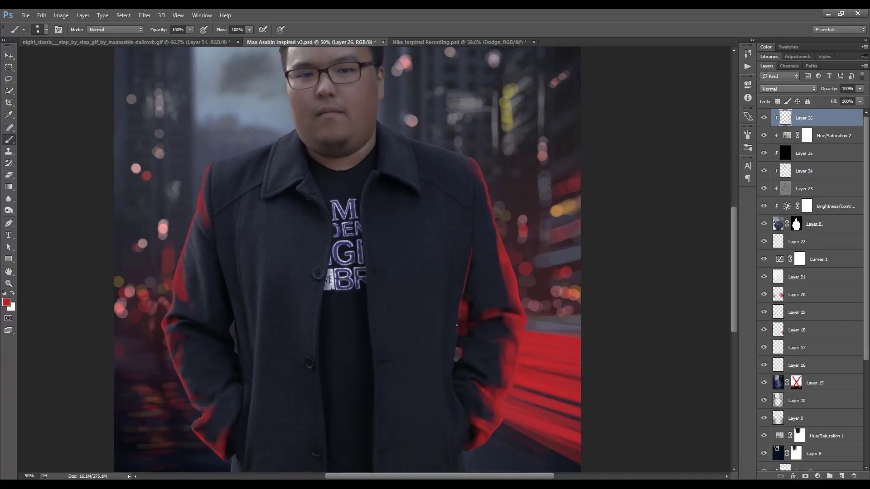
key(ctrl+plus)
Adjust the brush preset and Brush panel settings.
right_click(496, 274)
key(F5)
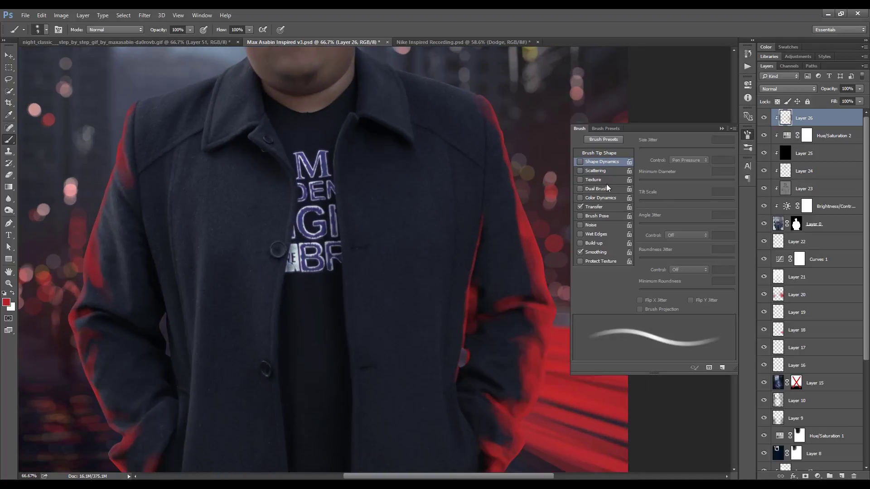
key(F5)
drag(456, 386, 427, 325)
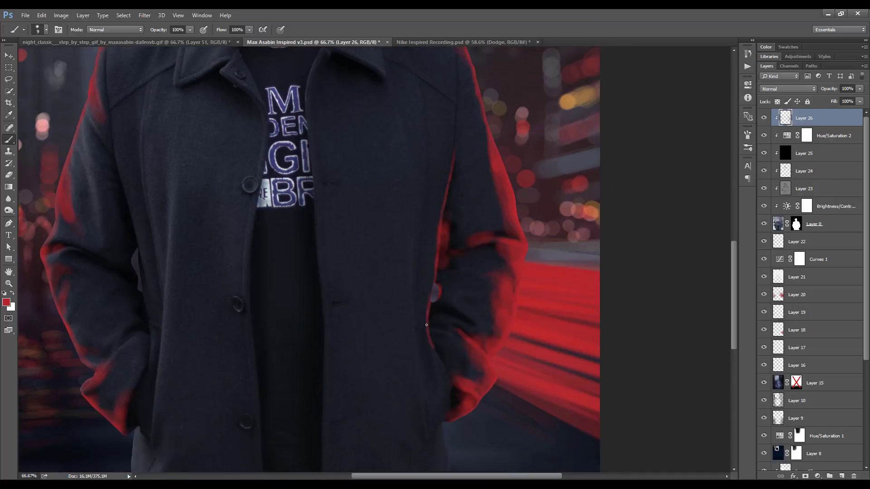
scroll(437, 348, down, 3)
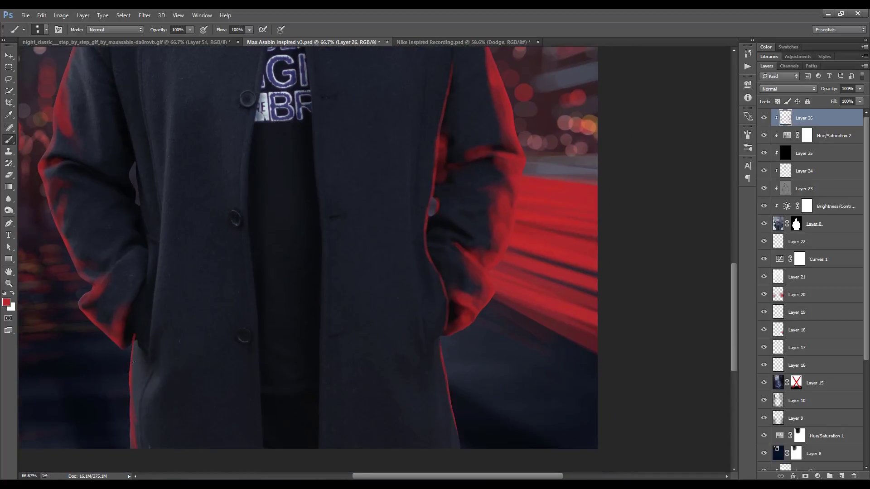
scroll(132, 316, up, 2)
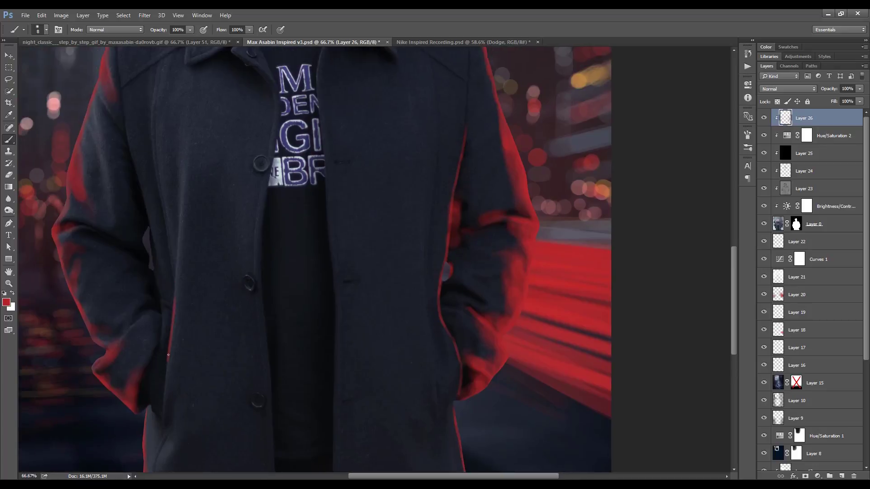
scroll(174, 332, up, 3)
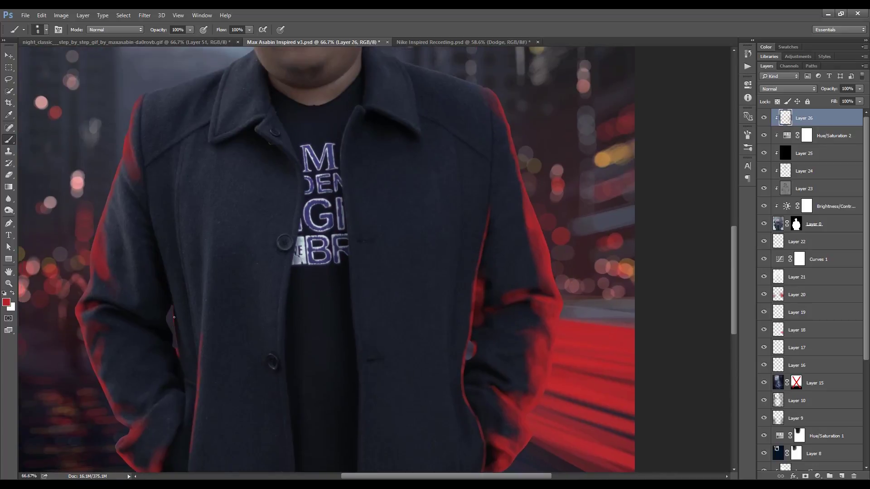
Paint red rim light down the coat's left edge and review the whole composition.
drag(174, 317, 178, 345)
key(ctrl+minus)
key(ctrl+minus)
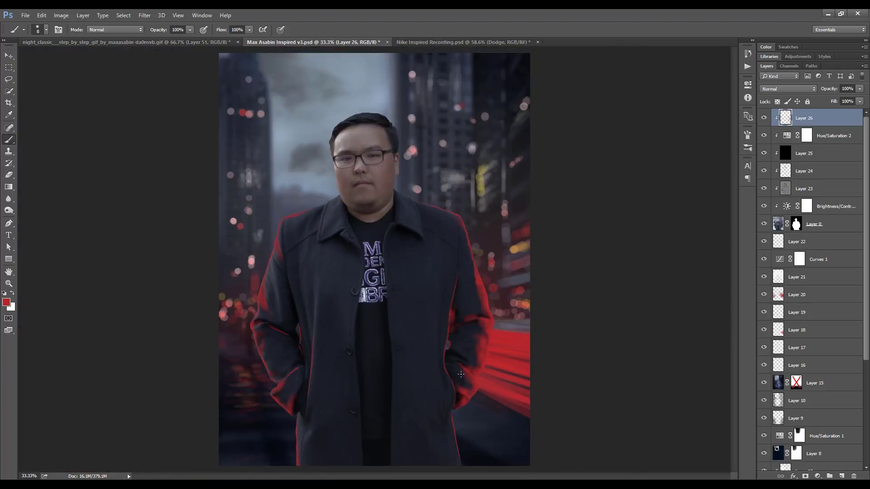
key(v)
key(ctrl+minus)
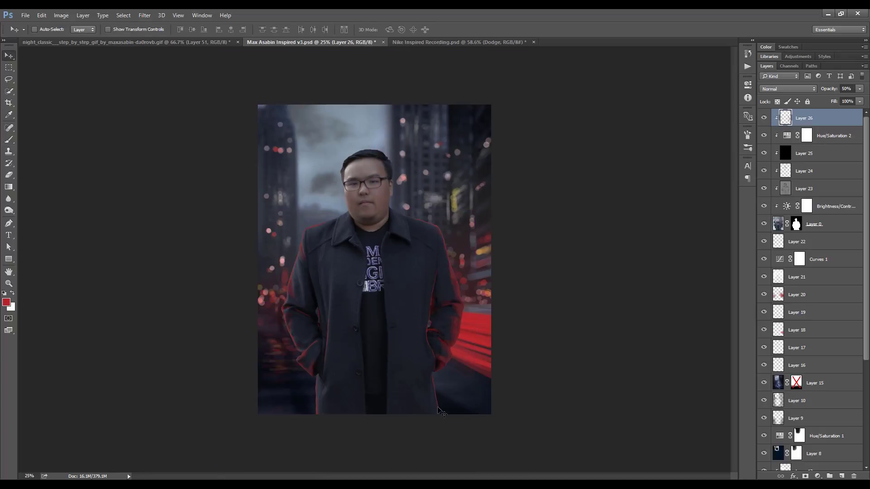
Create a new Overlay layer, Layer 27, clipped to the figure.
key(ctrl+shift+n)
click(396, 197)
click(376, 301)
key(Return)
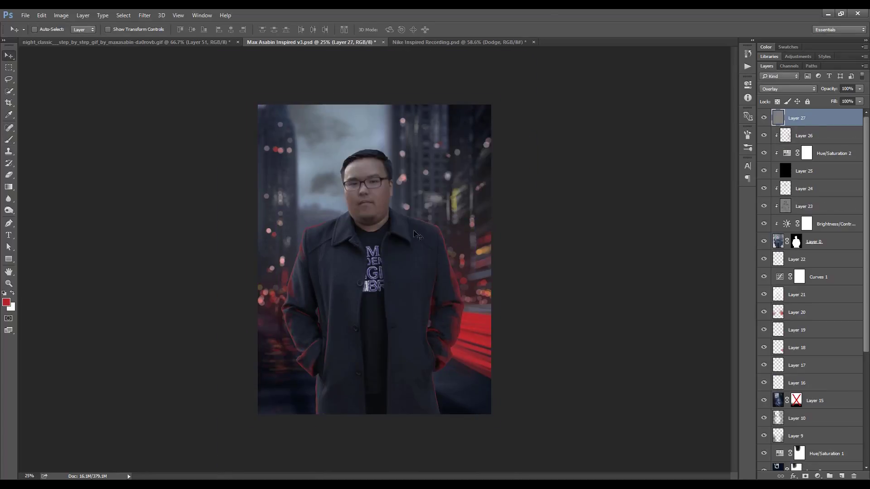
key(ctrl+plus)
key(ctrl+plus)
key(o)
key(ctrl+plus)
key(ctrl+plus)
key(ctrl+alt+g)
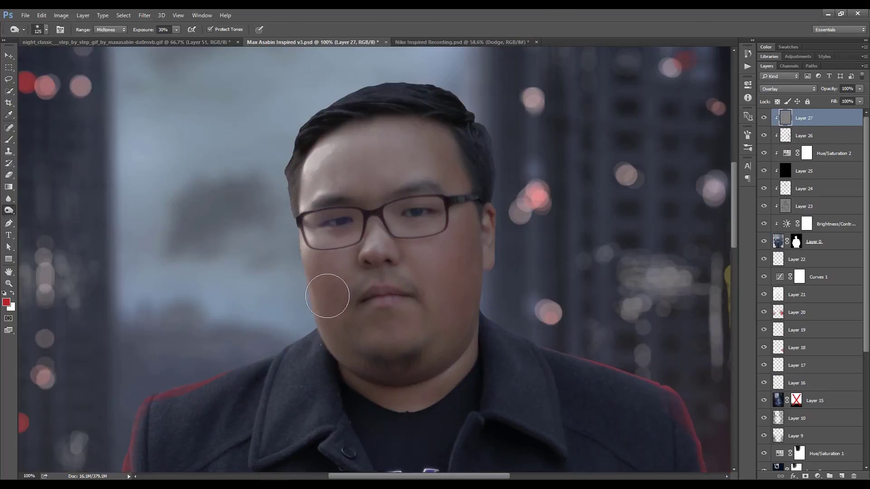
Switch Layer 27 to Soft Light and burn the shadow beside the nose at 10% exposure.
key(bracketleft)
key(bracketleft)
key(bracketleft)
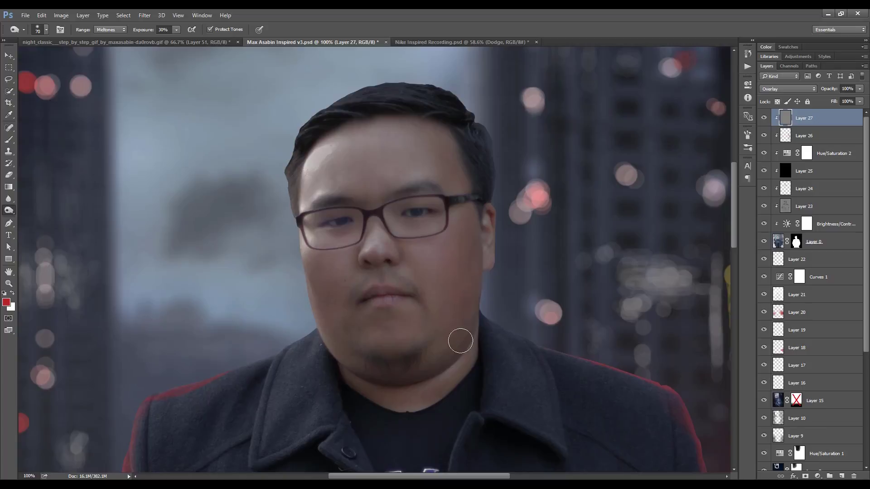
click(789, 89)
click(779, 188)
key(bracketleft)
key(bracketleft)
key(bracketleft)
key(1)
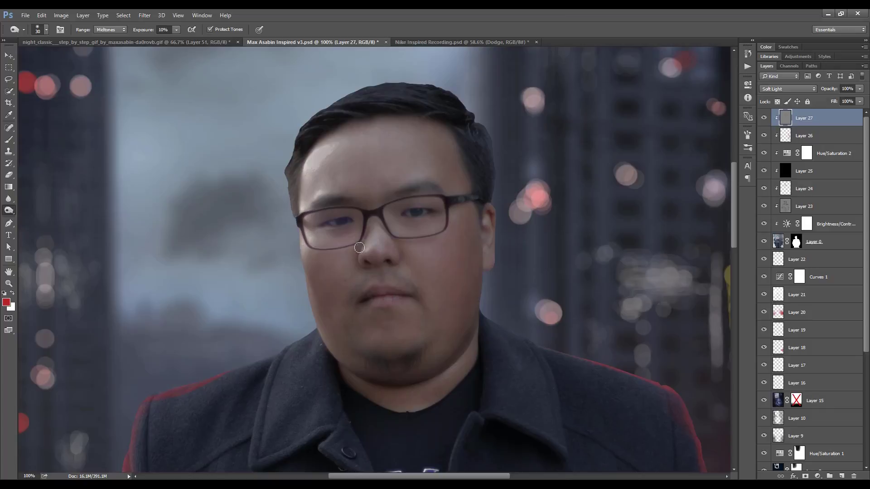
drag(359, 247, 400, 254)
Switch to the Dodge tool and move the view down to the jacket.
key(b)
click(376, 250)
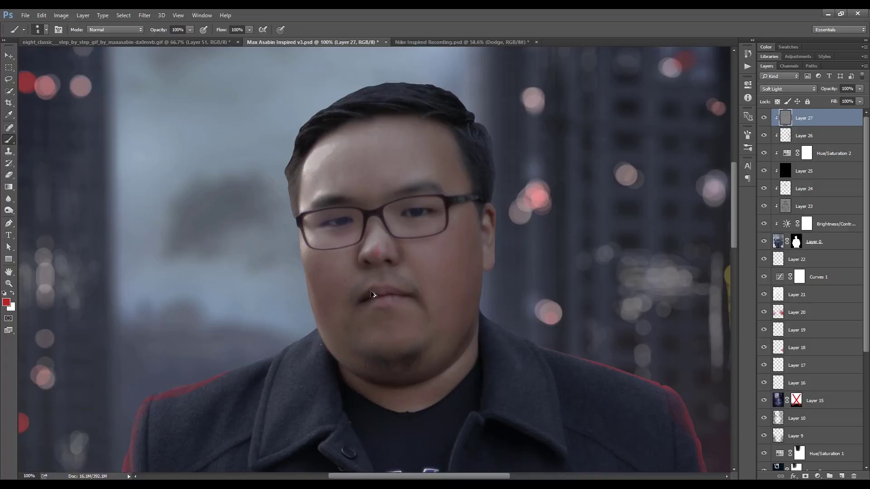
key(o)
drag(278, 468, 301, 332)
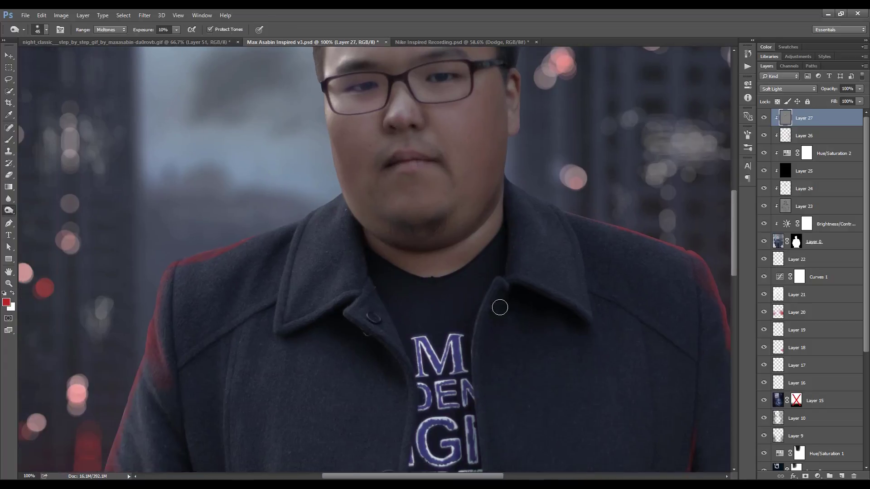
scroll(272, 209, down, 5)
scroll(240, 199, left, 2)
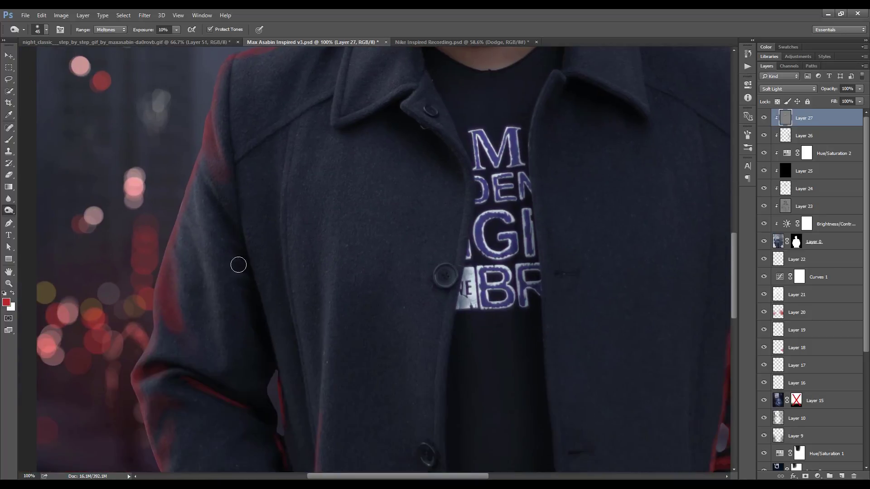
scroll(232, 254, down, 4)
scroll(272, 136, up, 2)
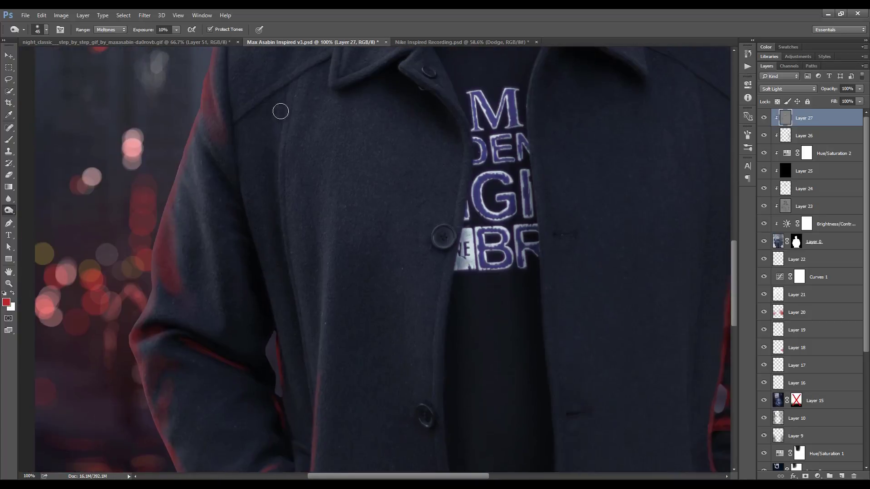
scroll(177, 353, down, 2)
scroll(235, 377, down, 3)
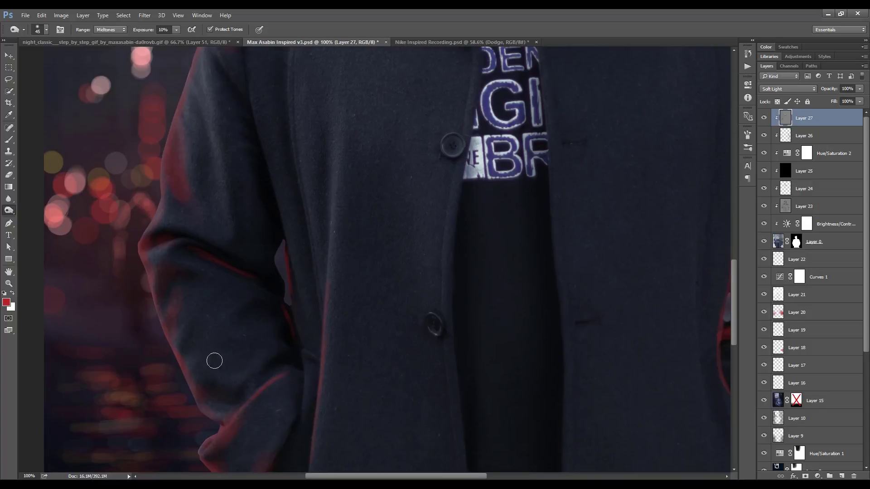
scroll(214, 361, down, 4)
scroll(282, 318, down, 4)
scroll(277, 260, down, 4)
scroll(401, 219, right, 5)
scroll(401, 219, up, 2)
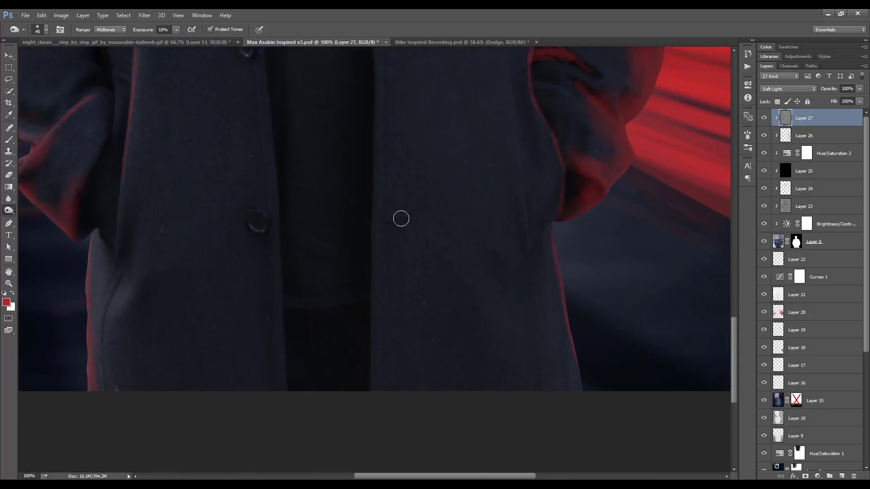
Enlarge the dodge brush to 70, review the upper jacket, and fit the whole image on screen.
key(bracketright)
key(bracketright)
key(bracketright)
scroll(278, 192, up, 3)
scroll(278, 192, right, 5)
scroll(396, 260, down, 2)
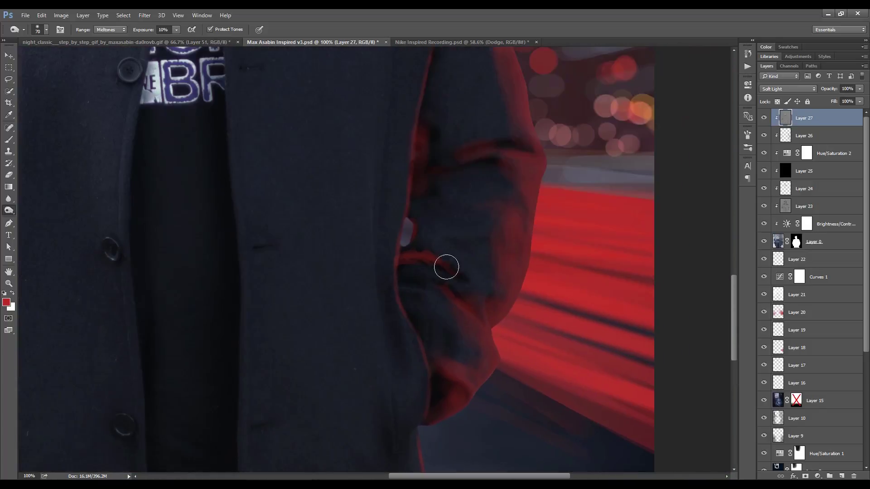
scroll(402, 263, up, 2)
scroll(313, 325, up, 3)
drag(243, 307, 274, 170)
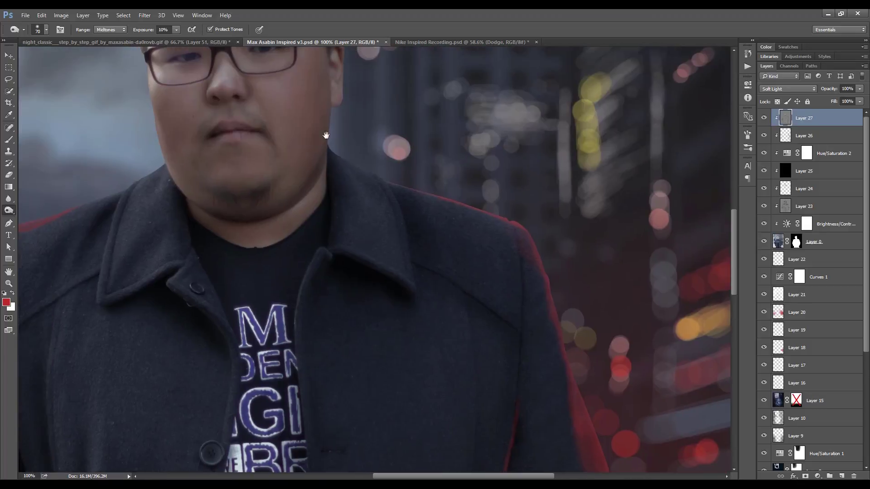
key(ctrl+minus)
key(ctrl+minus)
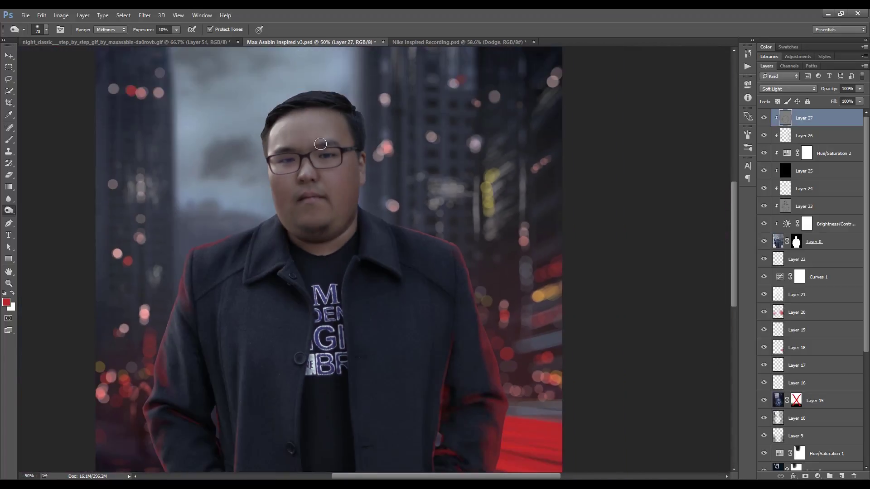
key(ctrl+minus)
key(ctrl+minus)
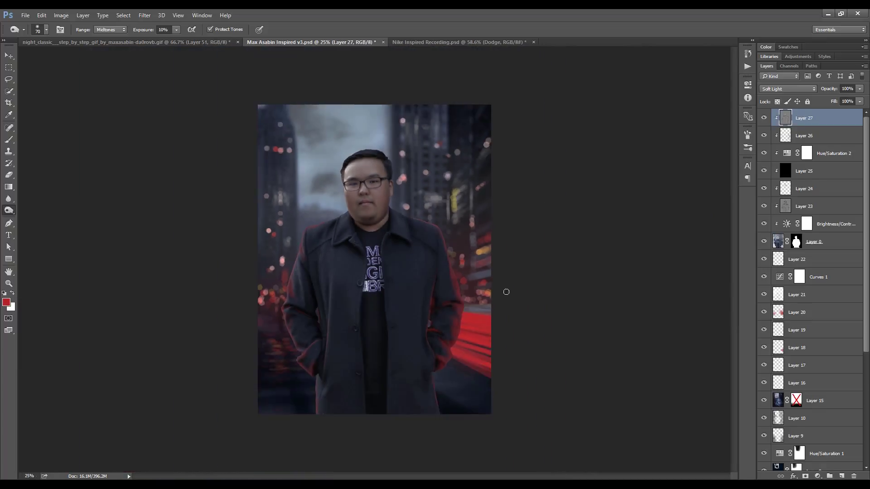
key(ctrl+plus)
key(ctrl+plus)
key(ctrl+minus)
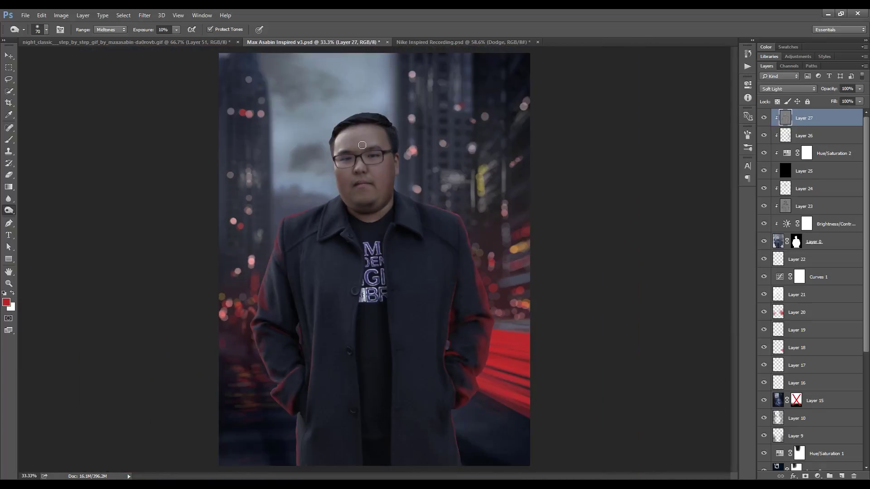
Add Layer 28 clipped to the layer below, with the Dodge tool active.
key(ctrl+shift+n)
key(Return)
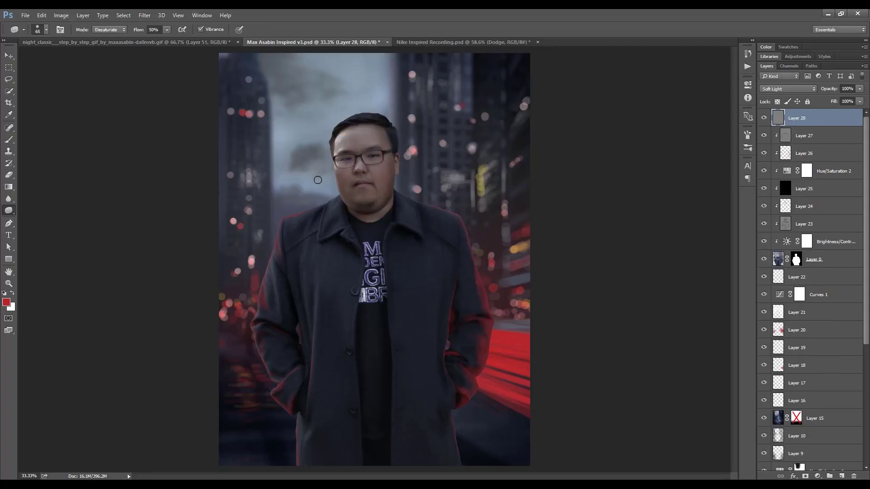
key(shift+o)
scroll(363, 186, up, 2)
scroll(362, 186, up, 3)
key(ctrl+alt+g)
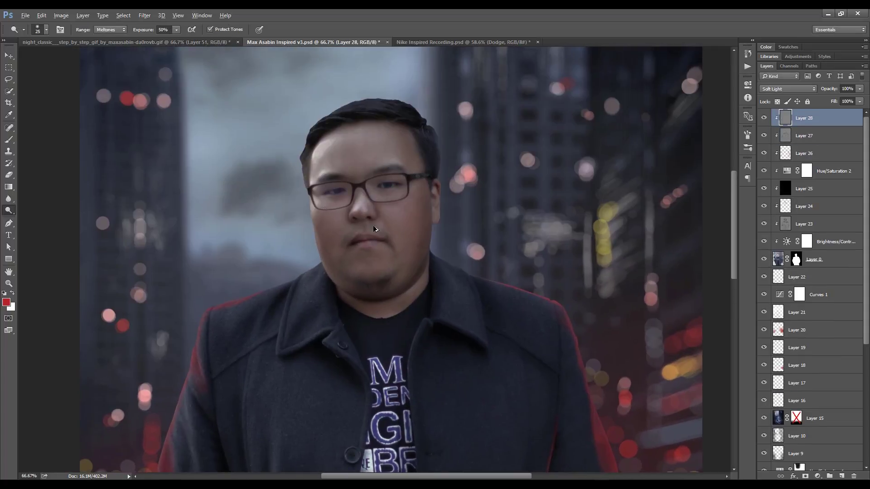
Dodge the coat's left sleeve edge at 24% exposure with a smaller brush.
key(2)
key(4)
key(bracketleft)
key(bracketleft)
scroll(403, 266, down, 2)
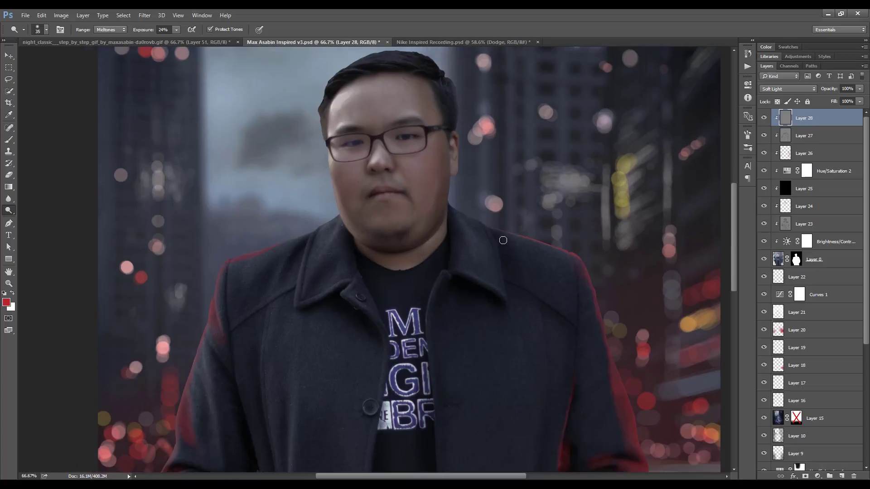
scroll(503, 240, down, 2)
scroll(460, 276, down, 2)
scroll(340, 227, down, 2)
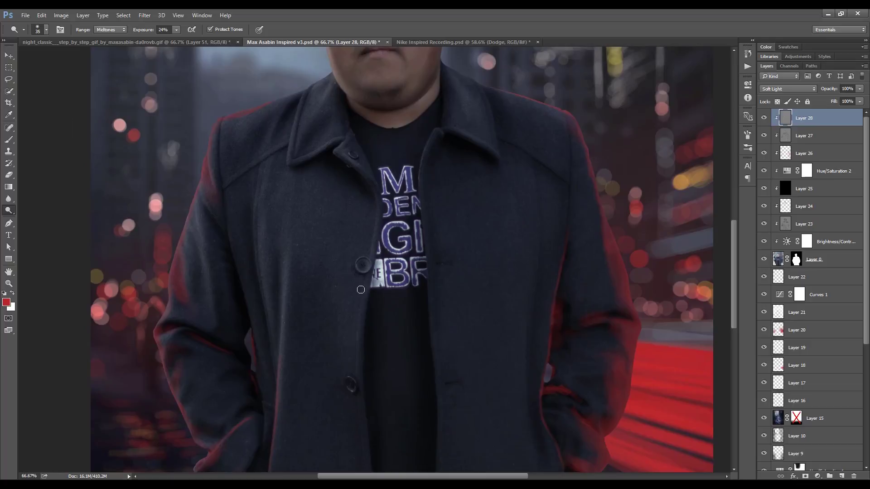
drag(187, 232, 188, 276)
Scroll across the coat to check the dodging, then zoom out to the whole composite.
scroll(213, 236, down, 2)
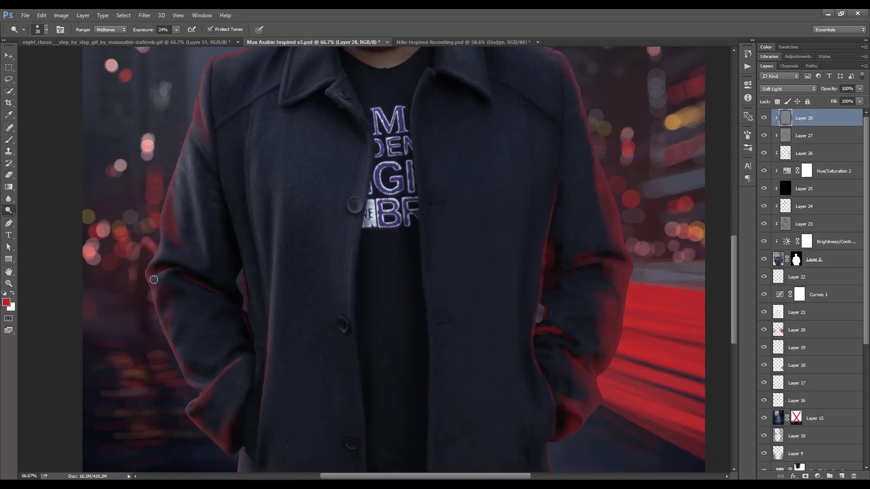
scroll(181, 326, down, 2)
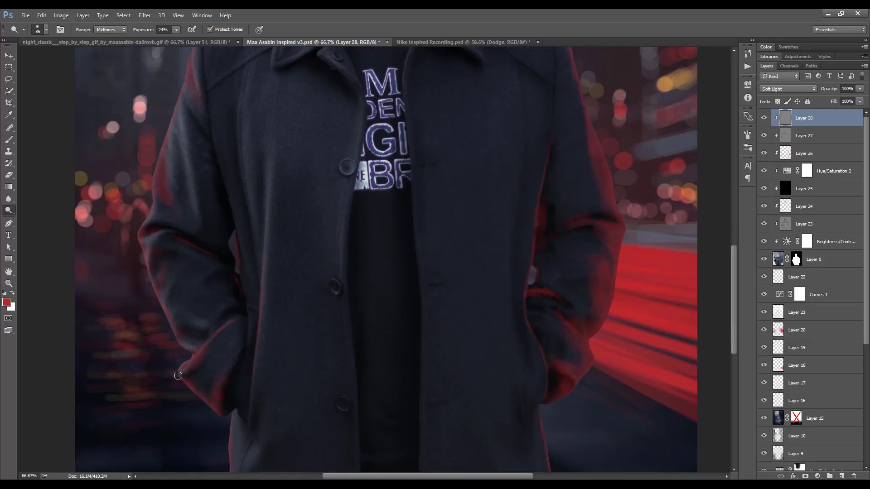
scroll(217, 381, down, 1)
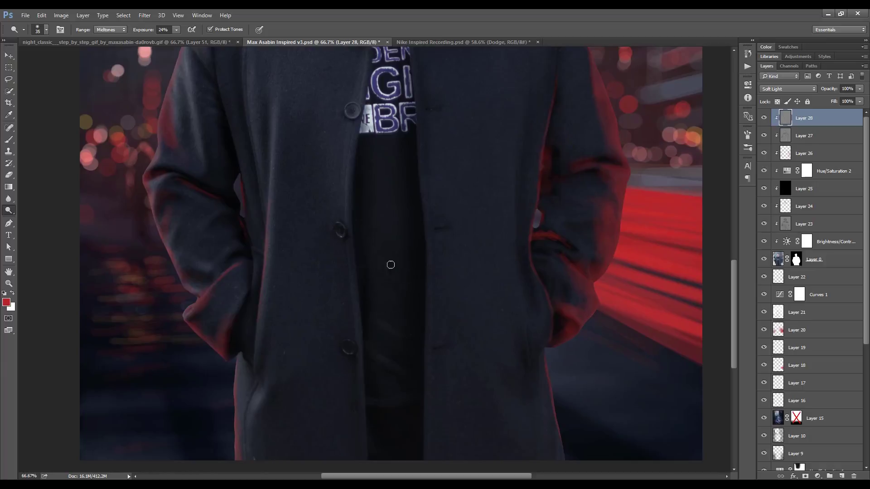
scroll(499, 245, down, 3)
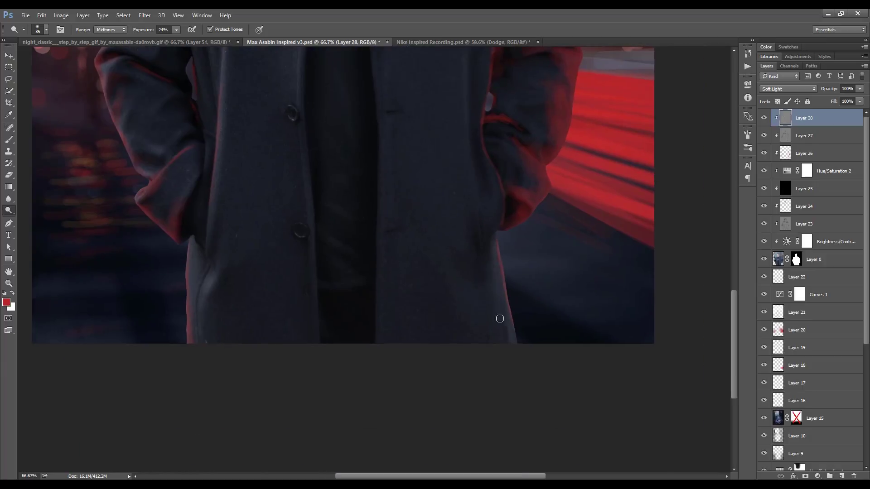
scroll(476, 260, up, 1)
scroll(469, 225, up, 1)
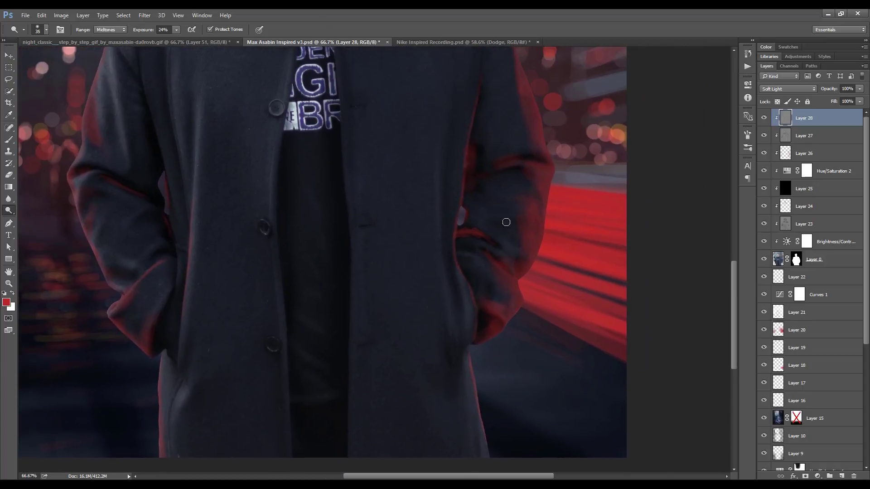
scroll(457, 161, up, 2)
scroll(470, 273, up, 1)
scroll(470, 273, up, 1)
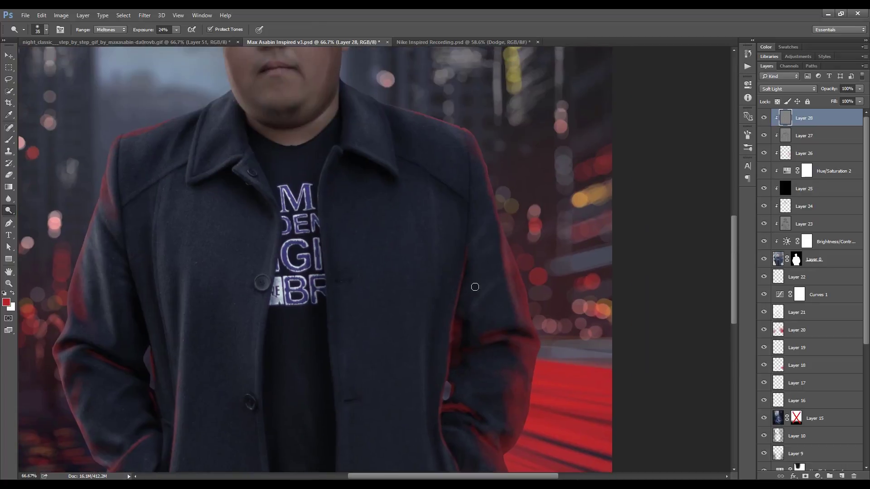
scroll(351, 113, up, 1)
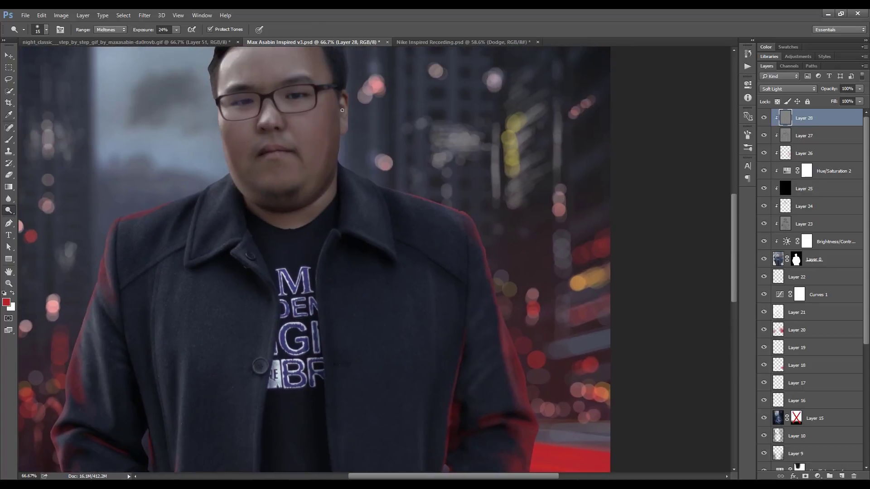
scroll(277, 169, up, 1)
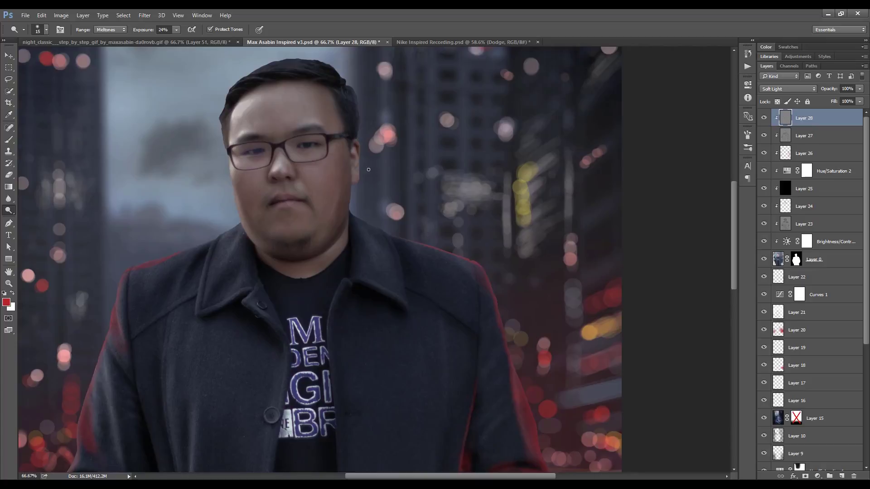
key(ctrl+minus)
key(ctrl+minus)
key(ctrl+minus)
Set Layers 27 and 28 to 50% opacity.
key(v)
key(5)
key(shift+alt+bracketleft)
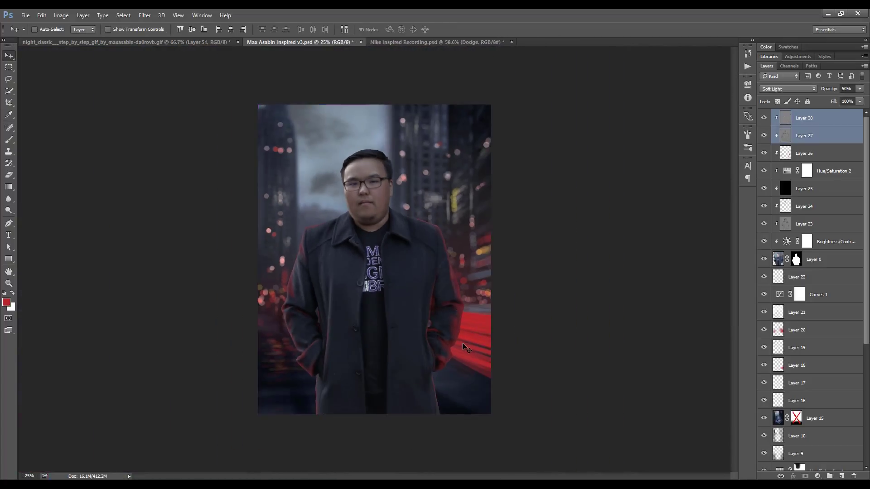
key(ctrl+plus)
Create Layer 29 and clip it to the layers below.
key(ctrl+plus)
key(ctrl+shift+n)
key(Return)
key(b)
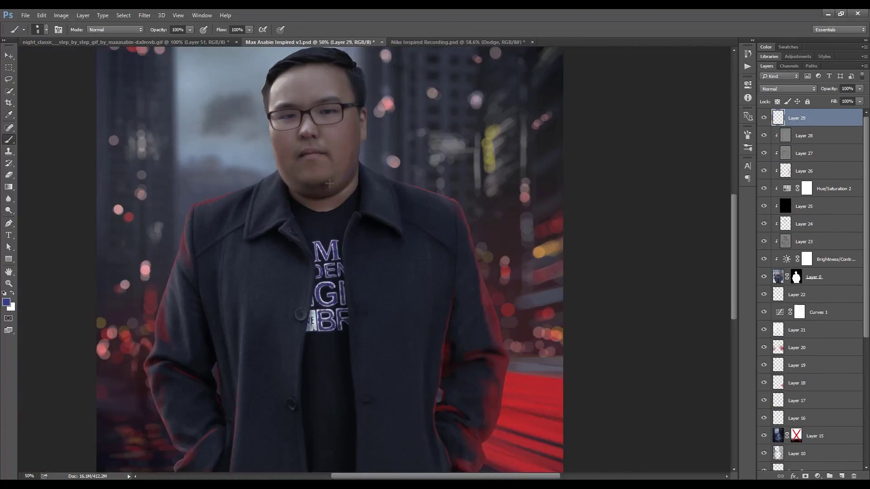
key(ctrl+plus)
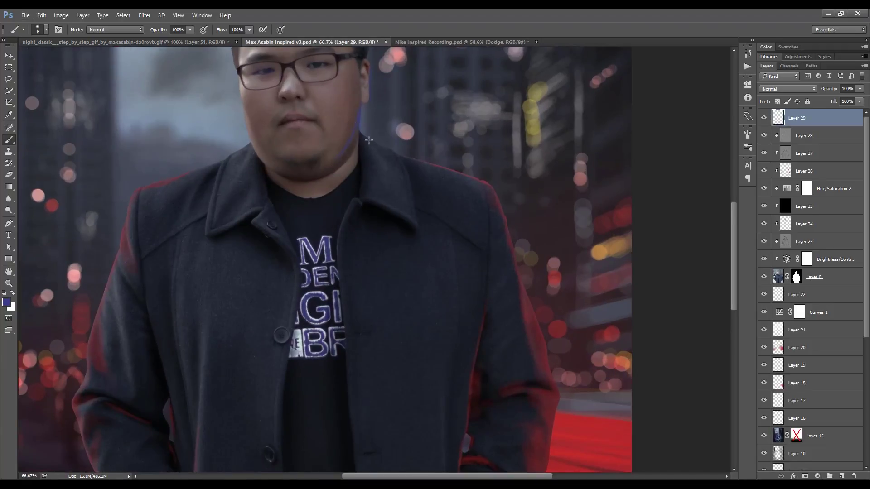
click(777, 130)
key(ctrl+j)
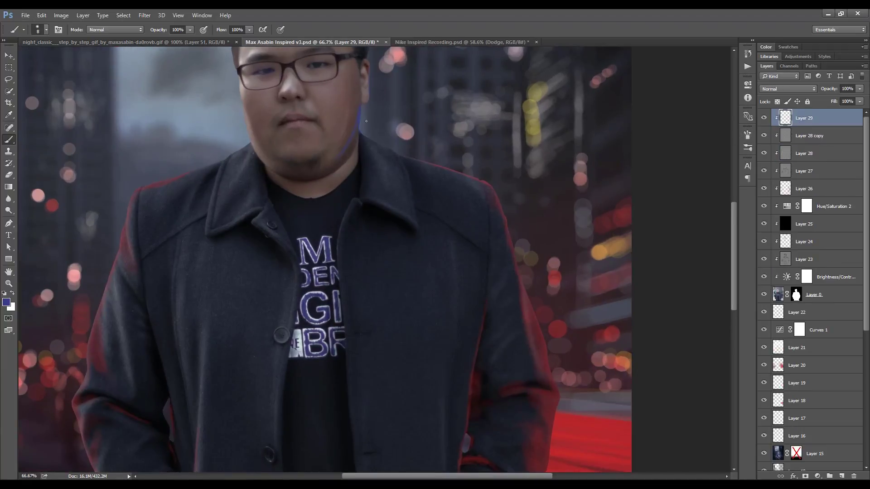
key(alt+bracketright)
key(ctrl+alt+g)
Choose a brighter blue and paint a thin rim light along the hair edge.
click(7, 303)
key(Return)
drag(356, 125, 371, 189)
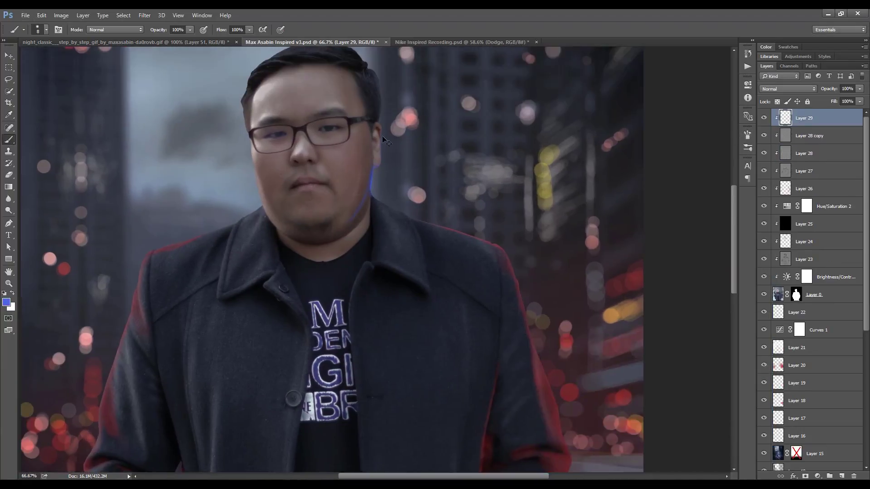
drag(379, 121, 380, 104)
Paint a blue rim along the jawline, sampling nearby colours and erasing the excess.
alt+click(352, 227)
mouse_move(369, 193)
mouse_down()
mouse_move(362, 212)
mouse_move(368, 191)
mouse_up()
alt+click(356, 218)
alt+click(350, 226)
alt+click(373, 205)
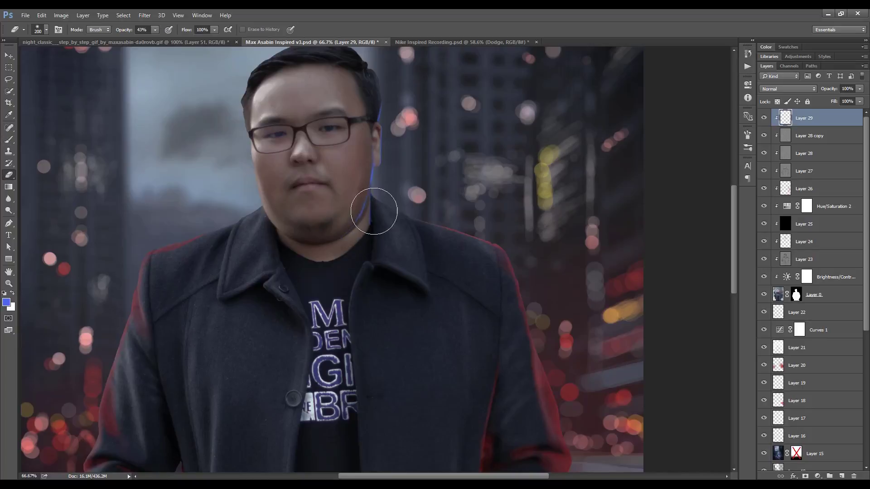
alt+click(376, 216)
key(ctrl+plus)
key(e)
key(b)
mouse_move(364, 168)
mouse_down()
mouse_move(374, 190)
mouse_move(413, 186)
mouse_up()
Extend the blue rim down the collar edge with a 10 px brush, undoing a broad neck glow.
key(F5)
key(F5)
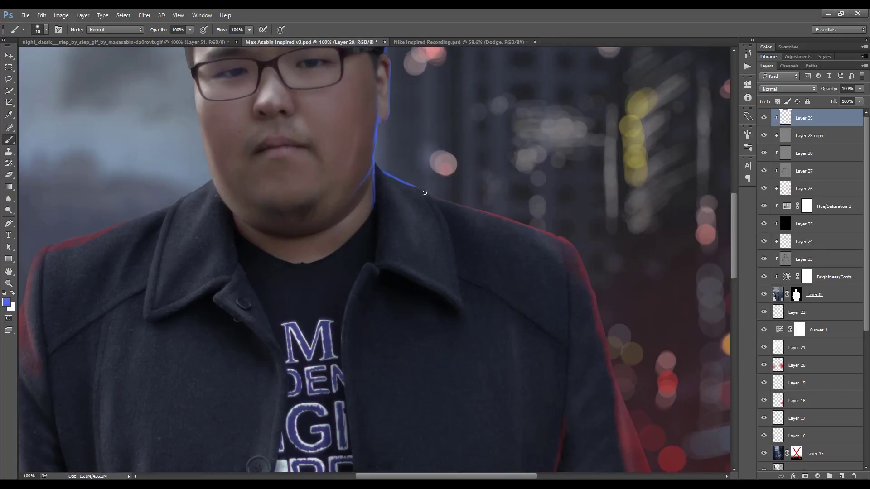
drag(449, 227, 456, 255)
key(bracketright)
key(bracketright)
key(bracketright)
mouse_move(369, 203)
mouse_down()
mouse_move(373, 175)
mouse_move(369, 191)
mouse_up()
key(ctrl+alt+z)
key(ctrl+alt+z)
key(ctrl+minus)
key(ctrl+minus)
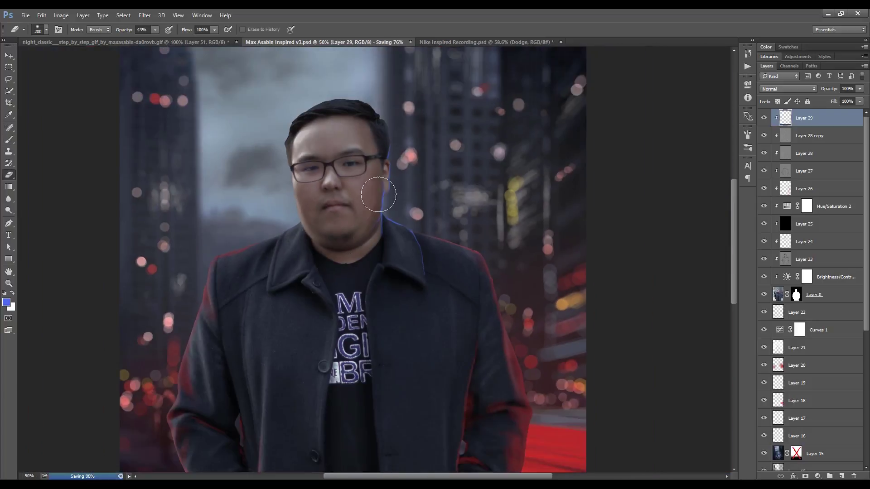
key(bracketleft)
key(bracketleft)
key(bracketleft)
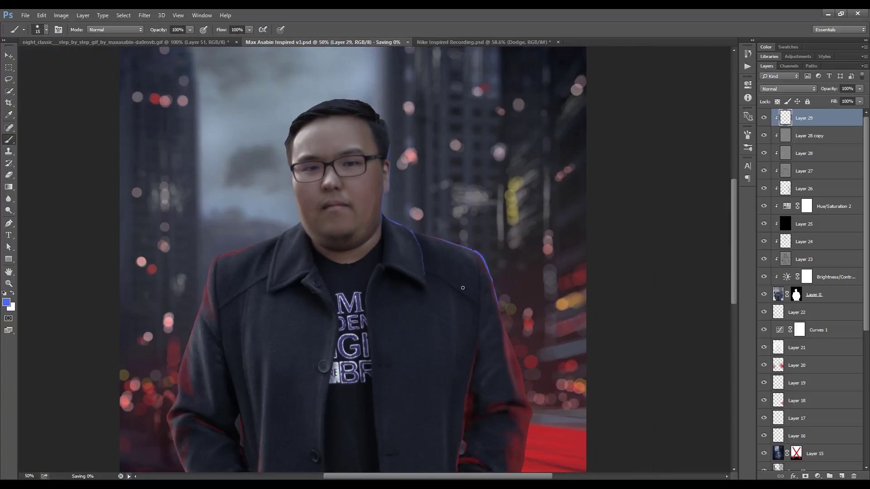
Save the document and paint blue rim light along the top of the hair at 80% opacity.
key(ctrl+minus)
scroll(393, 140, up, 3)
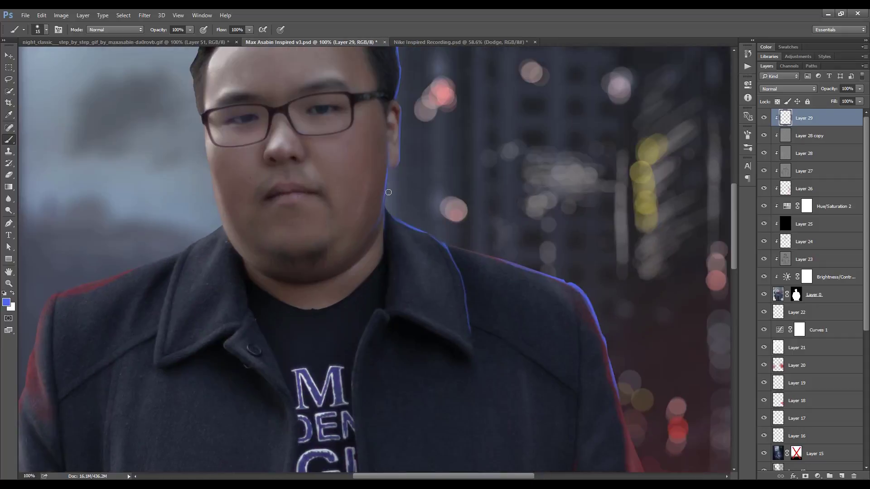
scroll(320, 87, up, 2)
key(ctrl+s)
key(8)
mouse_move(265, 85)
mouse_down()
mouse_move(354, 84)
mouse_move(218, 116)
mouse_up()
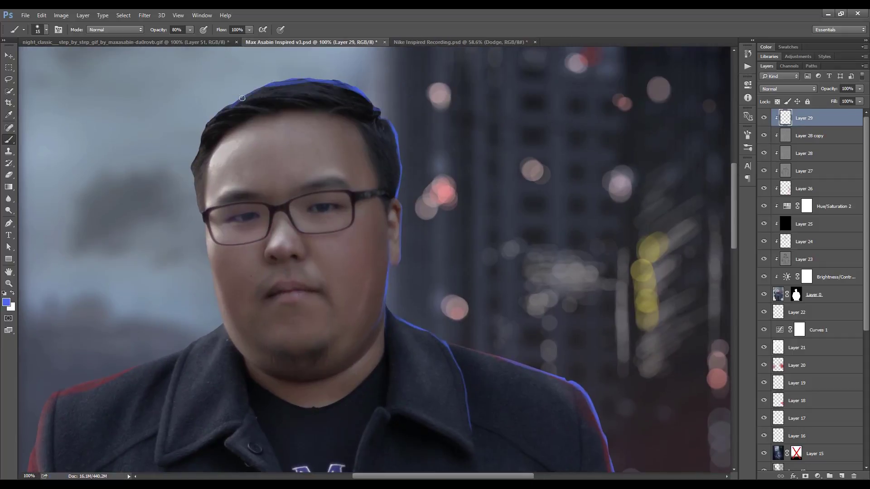
key(ctrl+minus)
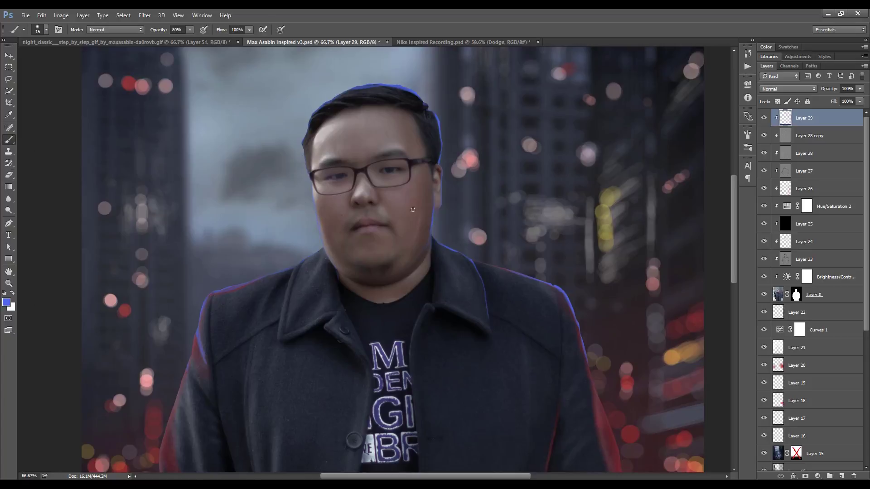
Add Layer 30 clipped above Layer 29.
key(ctrl+shift+n)
key(Return)
alt+click(436, 200)
key(ctrl+alt+g)
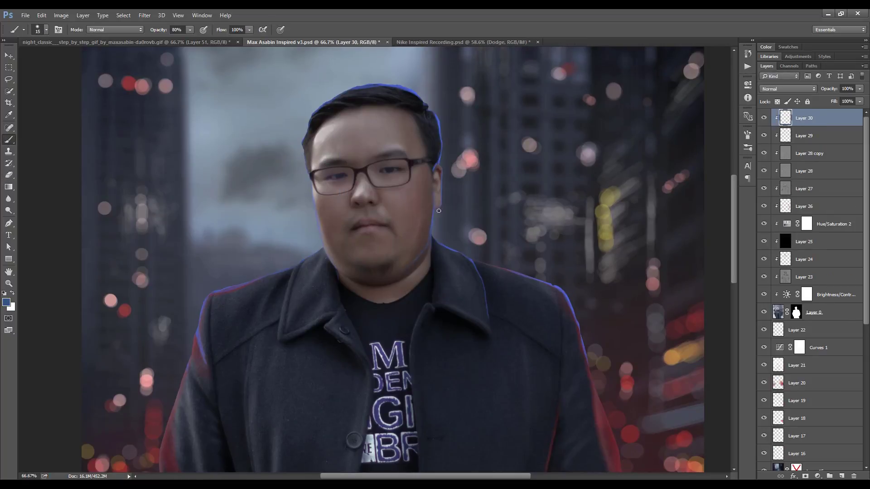
Select Layer 26 and touch up its red rim light with the eraser.
drag(485, 290, 458, 244)
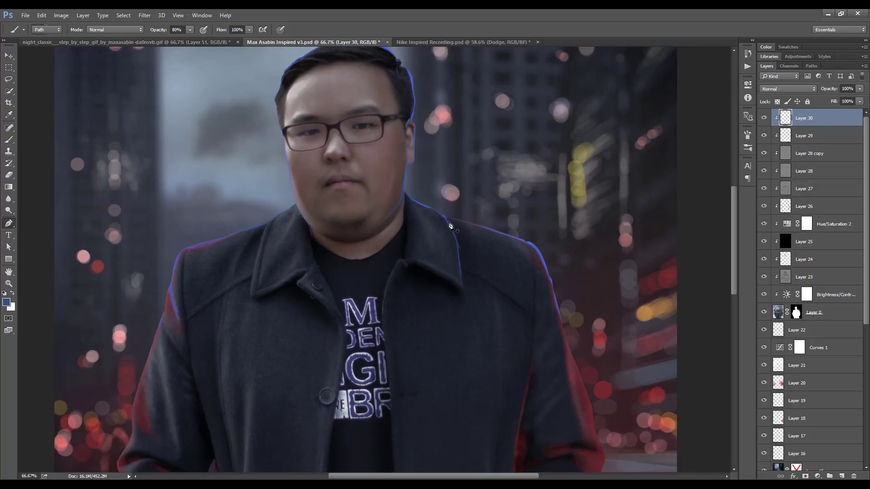
key(ctrl+minus)
key(v)
click(805, 207)
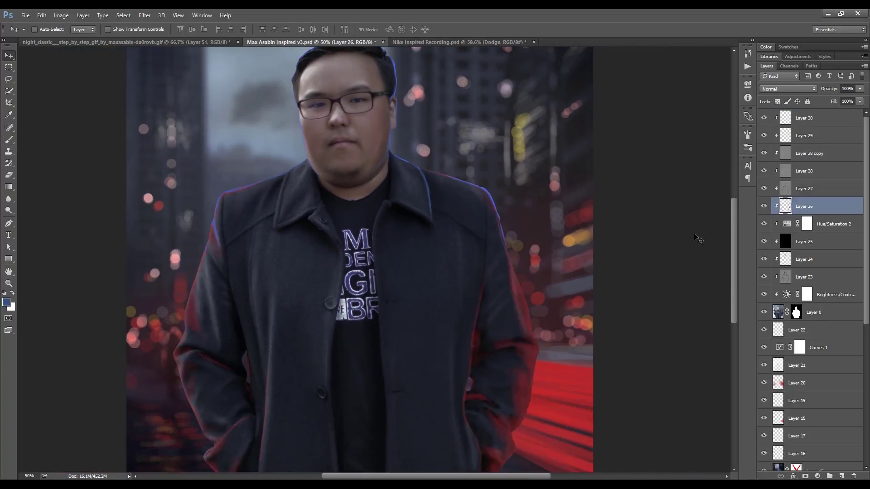
key(ctrl+minus)
key(e)
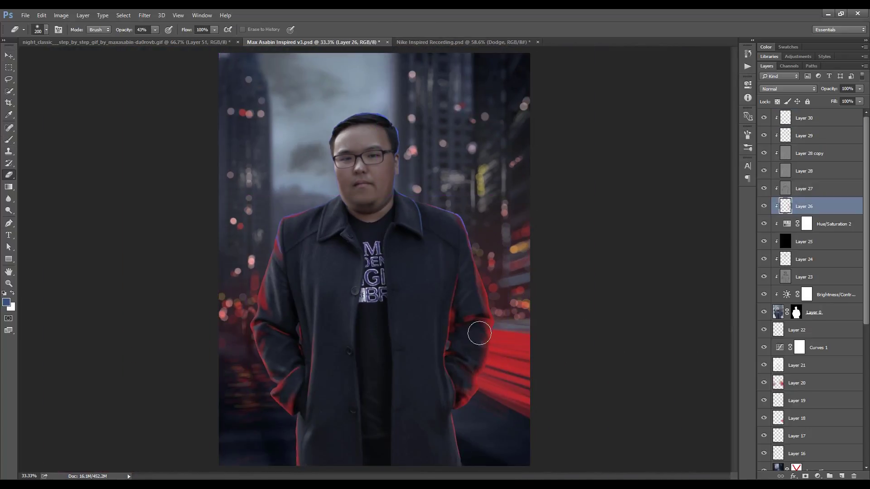
key(b)
key(ctrl+plus)
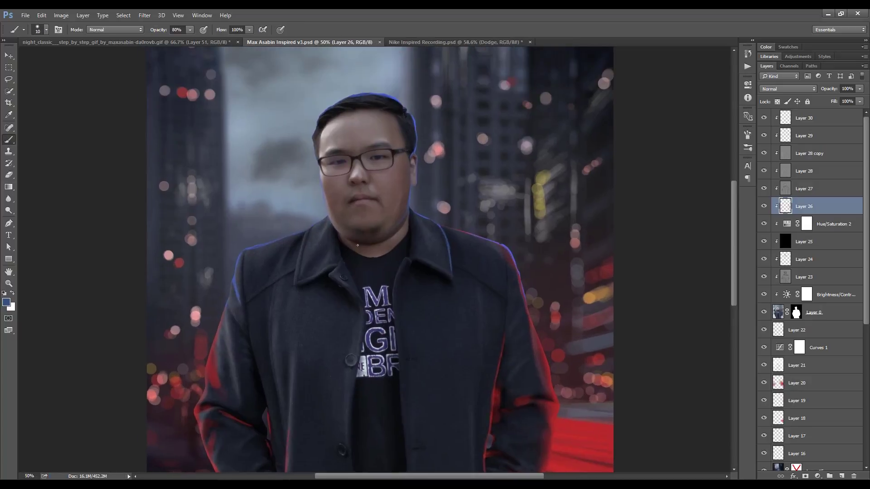
Add Layer 31 on top and brush a faint white highlight along the jaw and neck edge.
key(ctrl+shift+n)
key(Return)
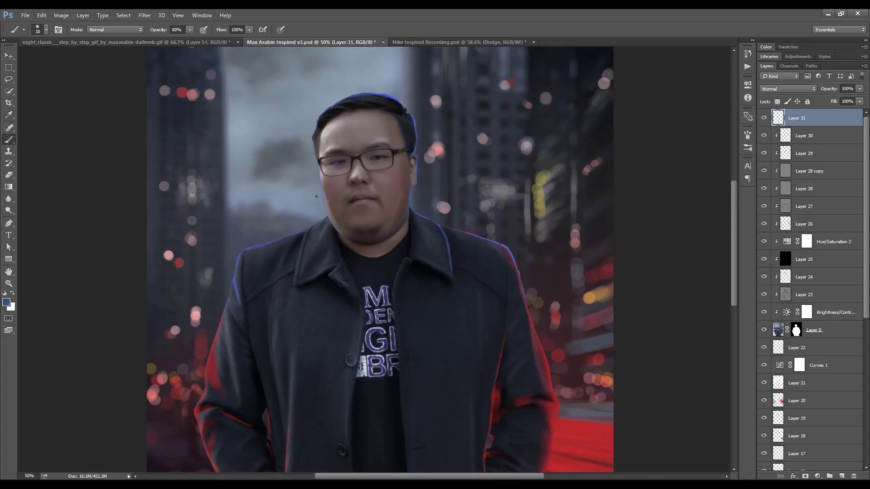
key(ctrl+plus)
key(d)
key(x)
drag(319, 244, 320, 247)
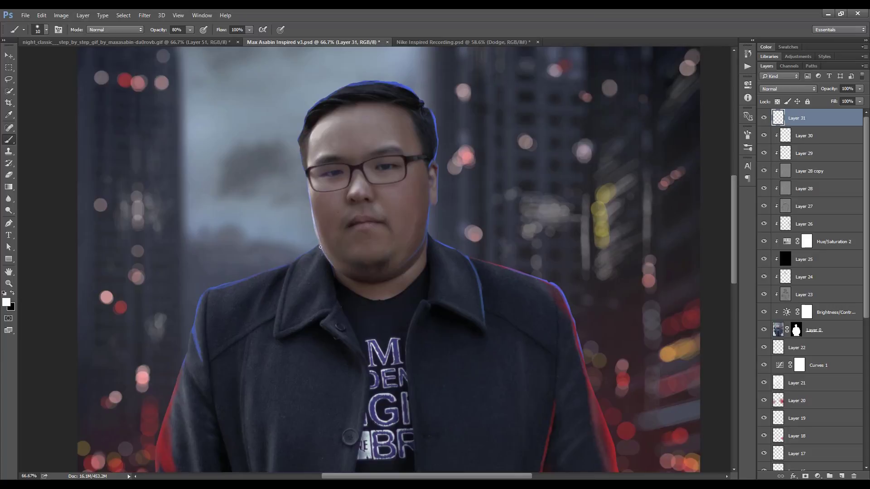
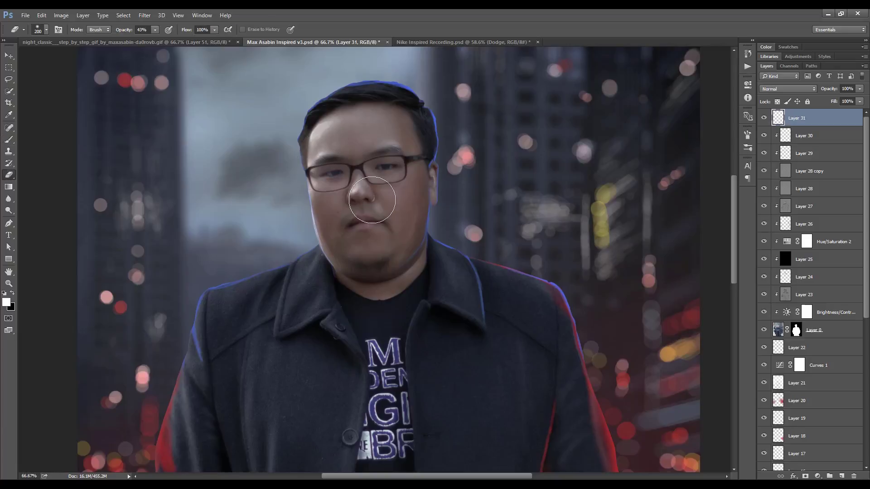
Zoom in to 100% and add a blank Layer 32 above Layer 31.
key(ctrl+plus)
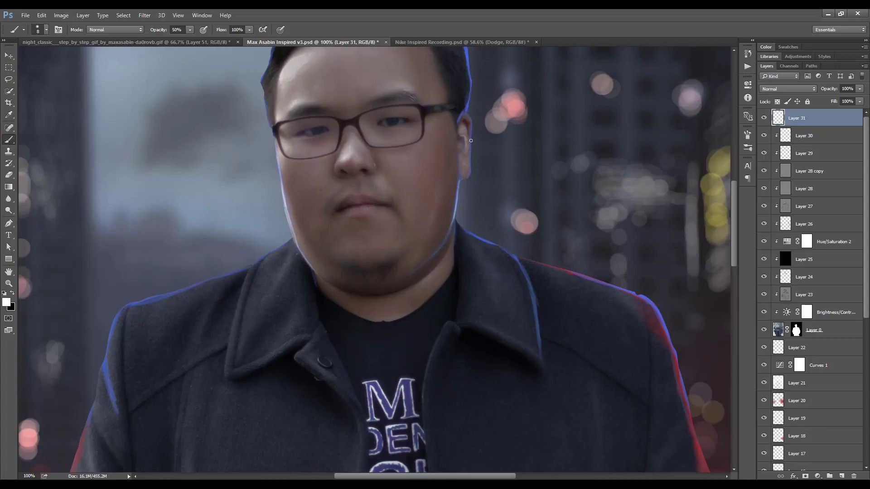
scroll(469, 175, up, 2)
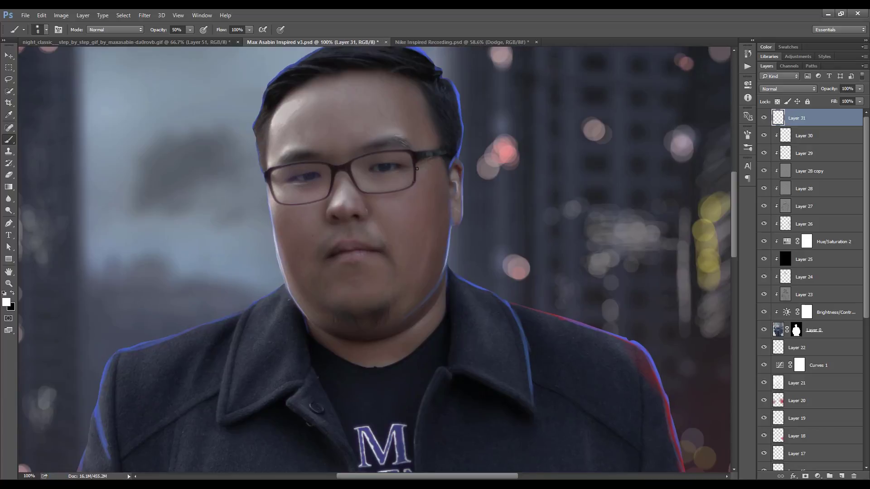
key(ctrl+shift+n)
key(Return)
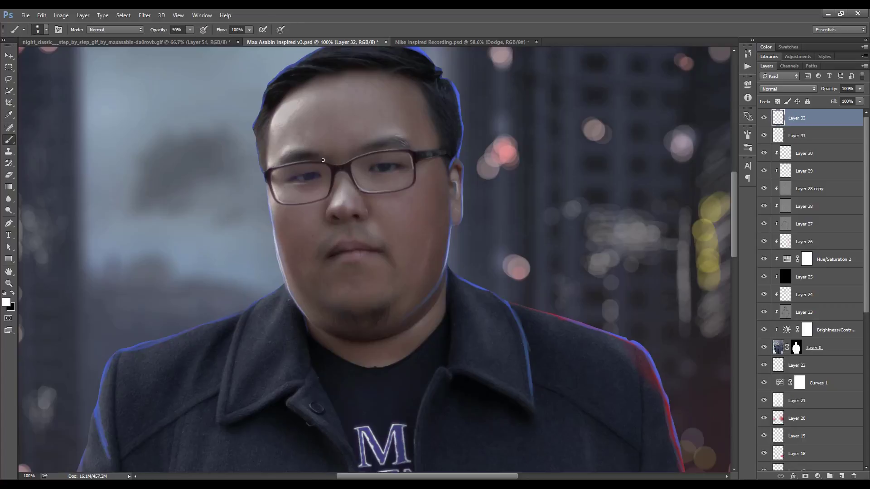
Paint fine dark hair strands above the hairline with a smaller brush.
scroll(431, 139, down, 1)
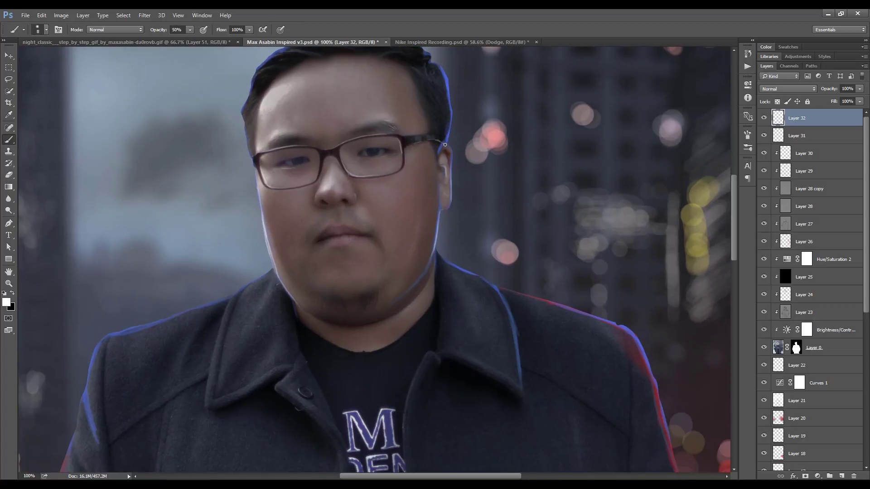
key(bracketleft)
key(bracketleft)
scroll(398, 145, up, 1)
scroll(387, 96, up, 1)
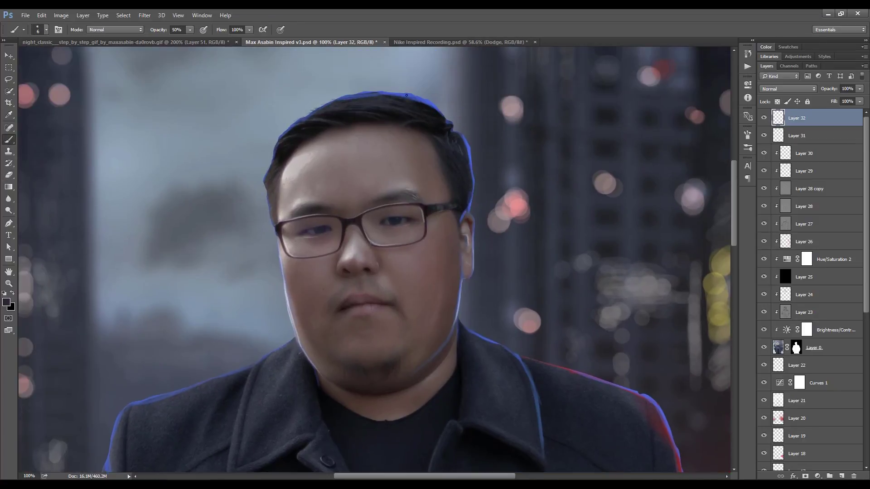
drag(403, 95, 383, 89)
key(bracketleft)
drag(400, 165, 353, 143)
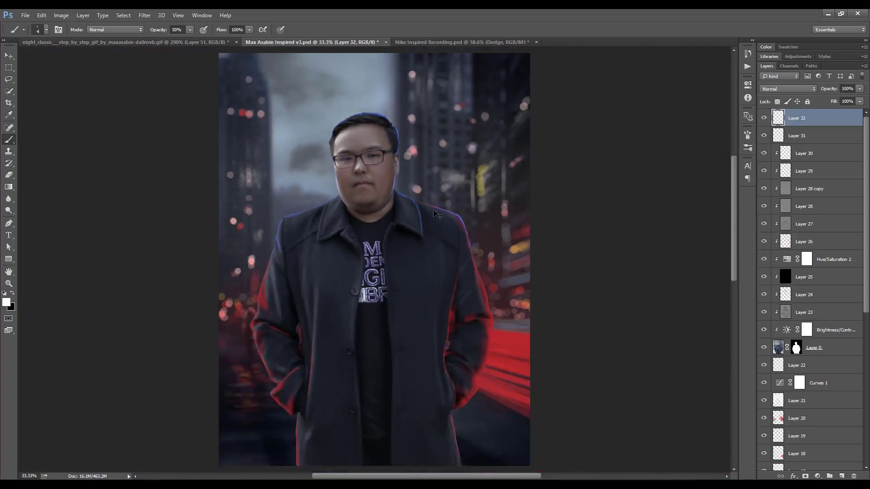
scroll(354, 143, up, 1)
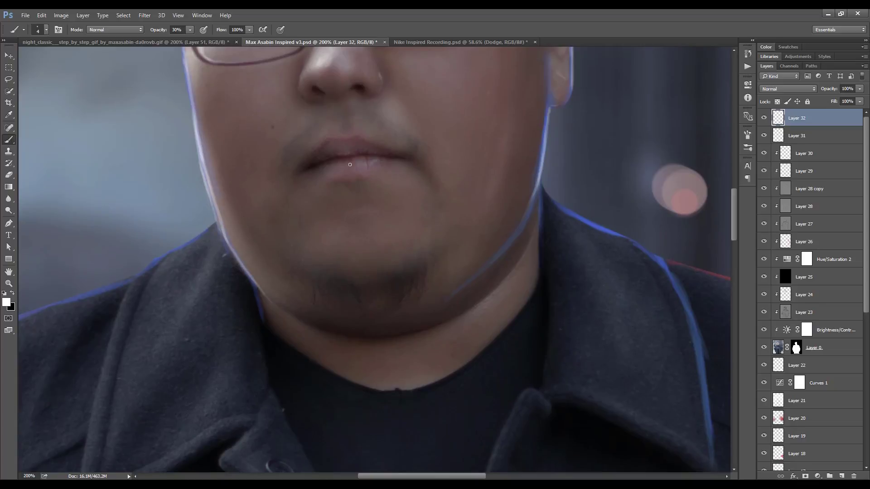
Sample a skin tone from the face and touch up the chin at 30% opacity.
key(x)
scroll(403, 158, down, 1)
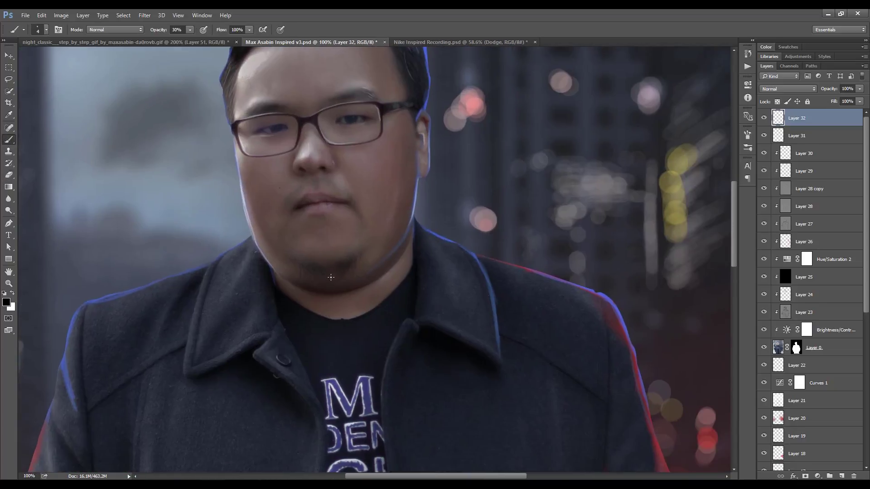
key(x)
alt+click(288, 209)
key(x)
scroll(327, 182, up, 1)
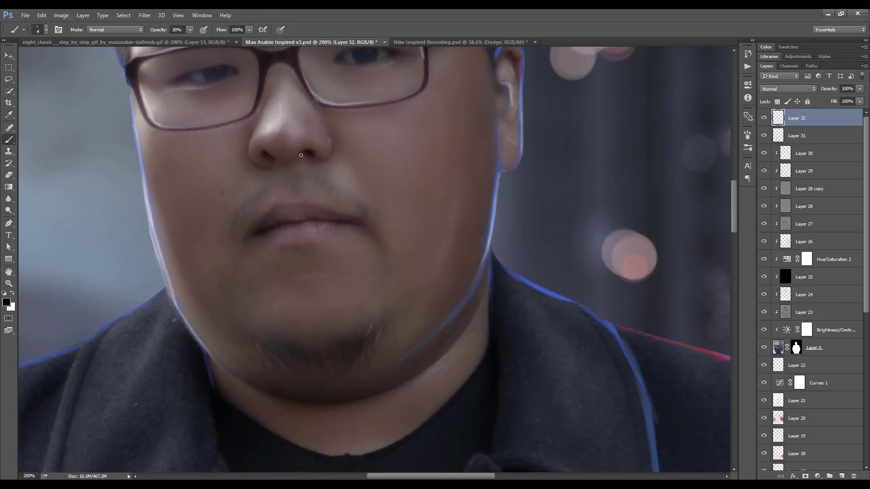
scroll(333, 140, down, 1)
scroll(356, 265, down, 1)
key(x)
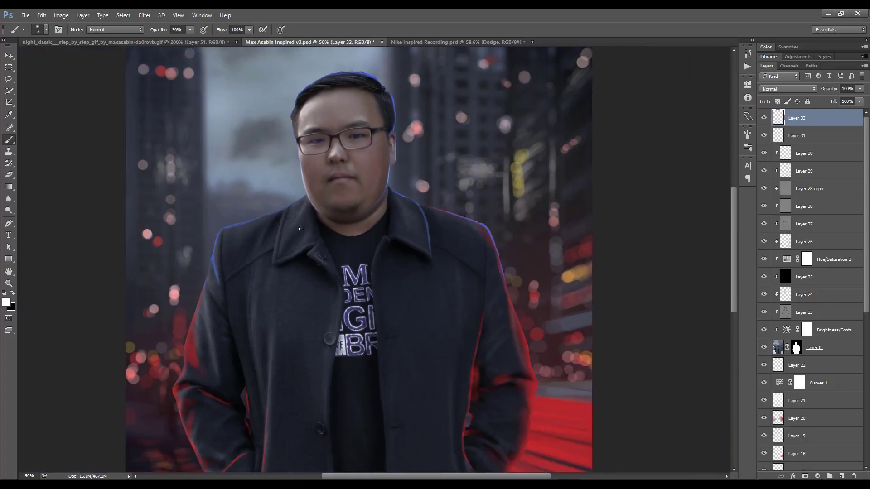
key(bracketright)
key(bracketright)
key(bracketright)
Brush a soft grey 20%-opacity highlight over the shirt between the lapels.
key(2)
drag(454, 269, 451, 255)
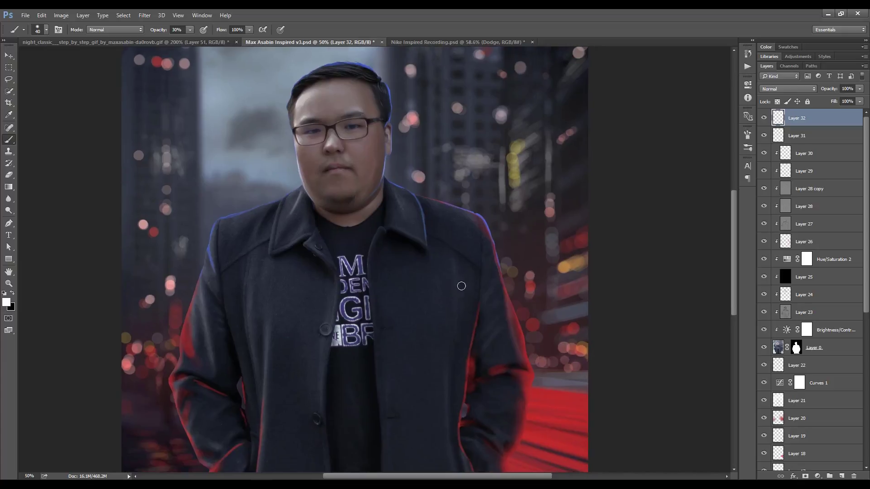
key(bracketright)
key(bracketright)
key(bracketright)
click(6, 302)
key(Return)
scroll(244, 250, down, 2)
scroll(242, 241, down, 3)
scroll(241, 227, down, 2)
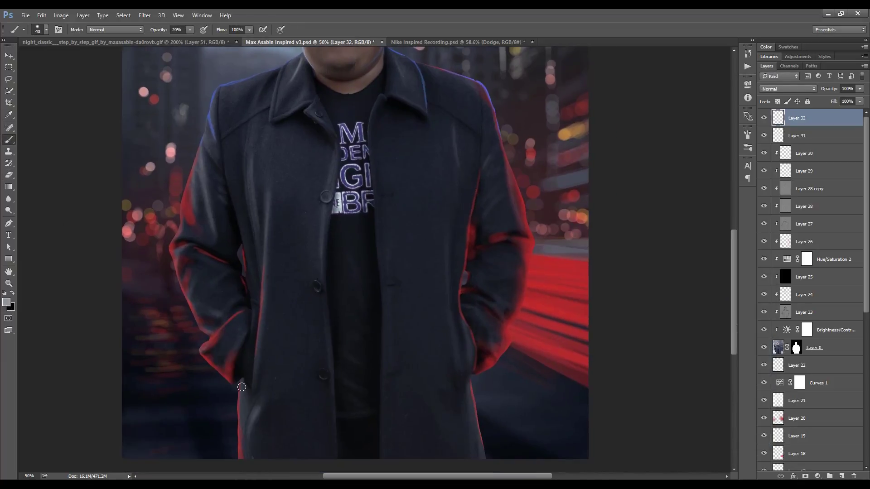
drag(330, 308, 336, 399)
key(bracketright)
scroll(474, 317, up, 2)
Hide Layer 26 and zoom in closely on the face with a smaller brush.
click(764, 242)
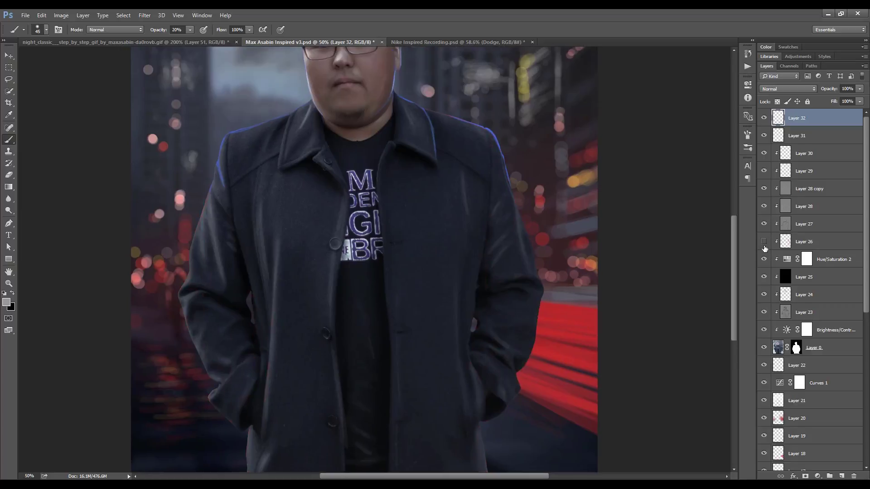
key(ctrl+minus)
key(ctrl+plus)
key(ctrl+plus)
key(bracketleft)
key(bracketleft)
key(bracketleft)
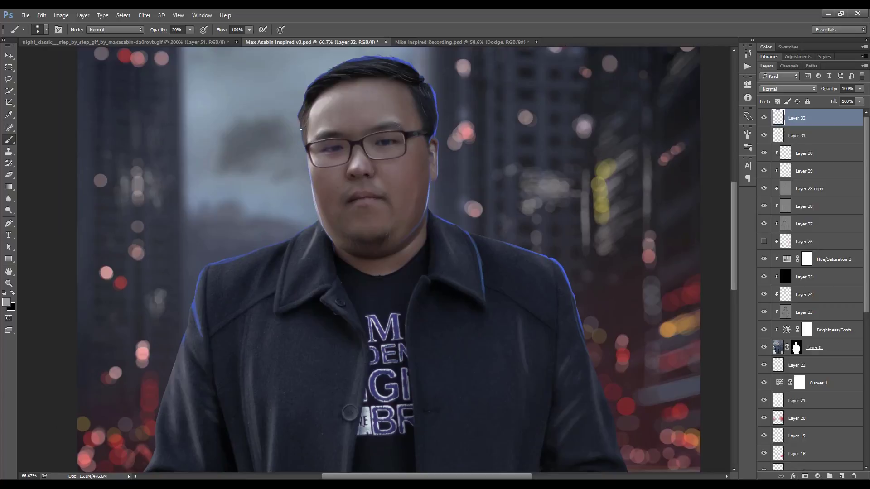
key(ctrl+plus)
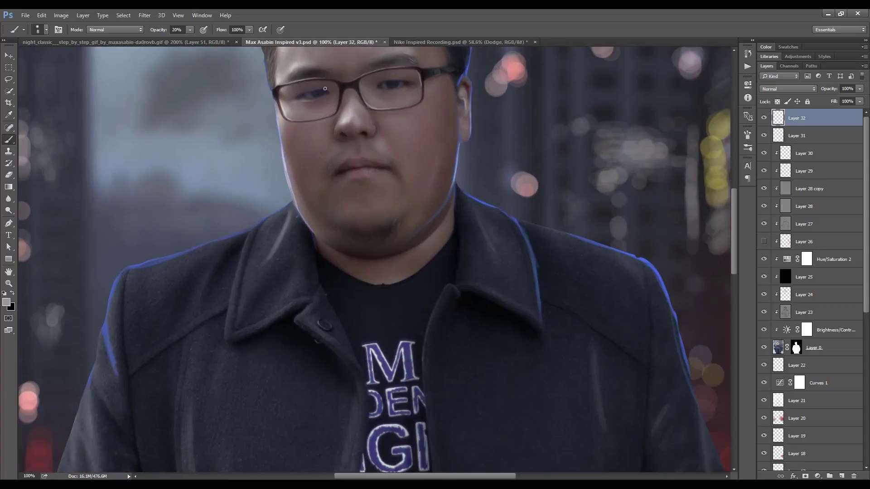
key(ctrl+plus)
key(ctrl+plus)
key(bracketleft)
key(bracketleft)
key(bracketleft)
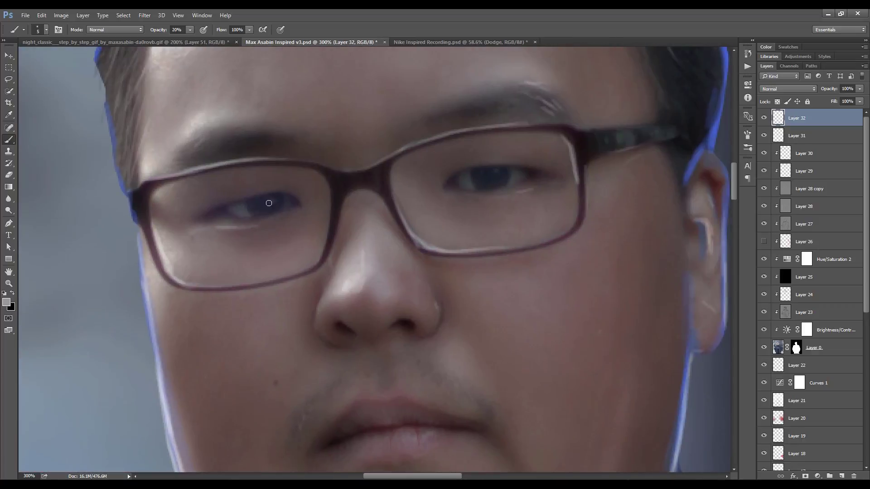
Sample skin near the ear, hide Layer 29, and make Layer 0 active.
alt+click(255, 233)
alt+click(184, 198)
key(bracketright)
key(bracketright)
key(bracketright)
scroll(582, 248, right, 3)
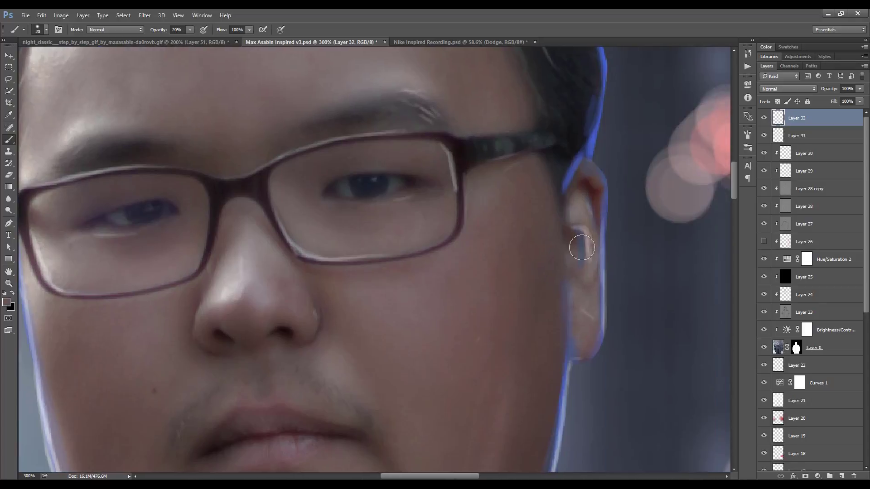
click(764, 170)
key(ctrl+1)
click(779, 348)
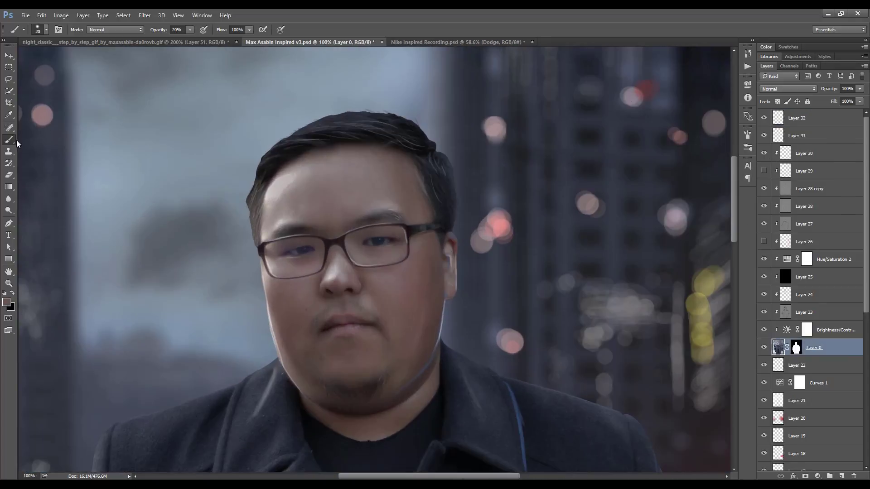
With the Smudge tool on Layer 0's mask, smudge the top hairline into a clean edge.
right_click(9, 198)
click(36, 219)
scroll(452, 225, up, 1)
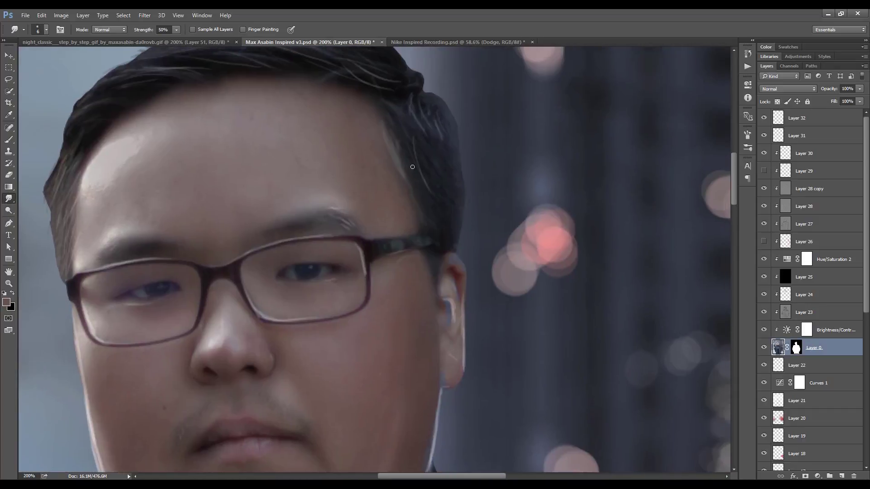
key(bracketright)
click(795, 347)
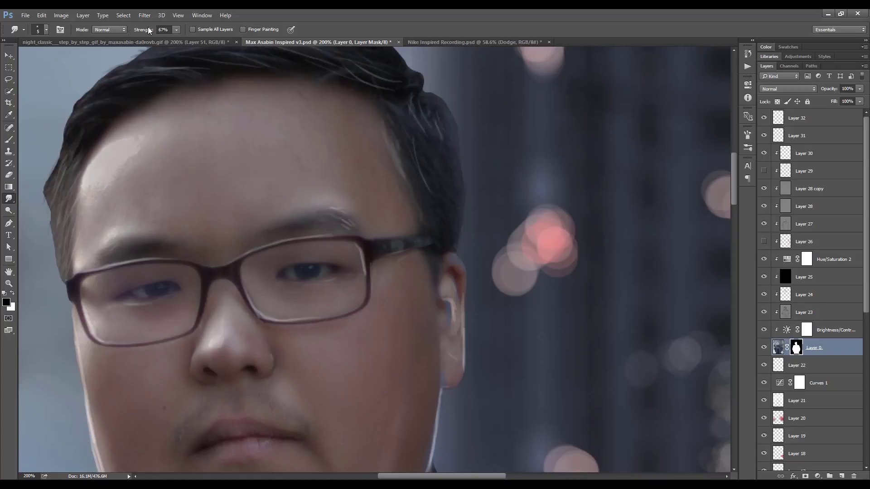
mouse_move(49, 204)
mouse_down()
mouse_move(90, 248)
mouse_move(100, 208)
mouse_up()
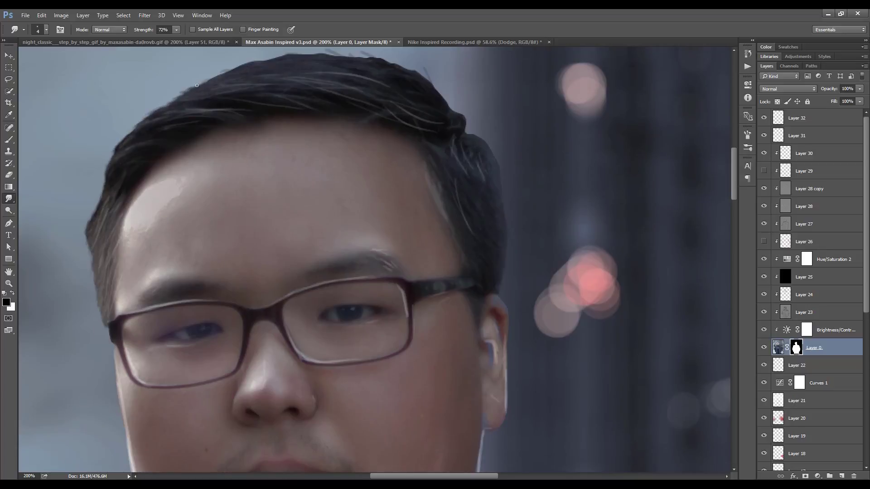
scroll(252, 66, up, 2)
key(bracketright)
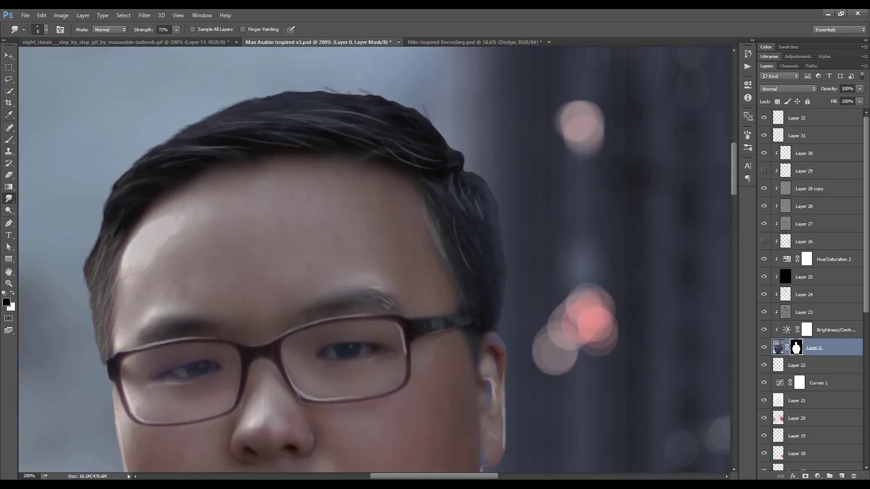
drag(306, 86, 417, 106)
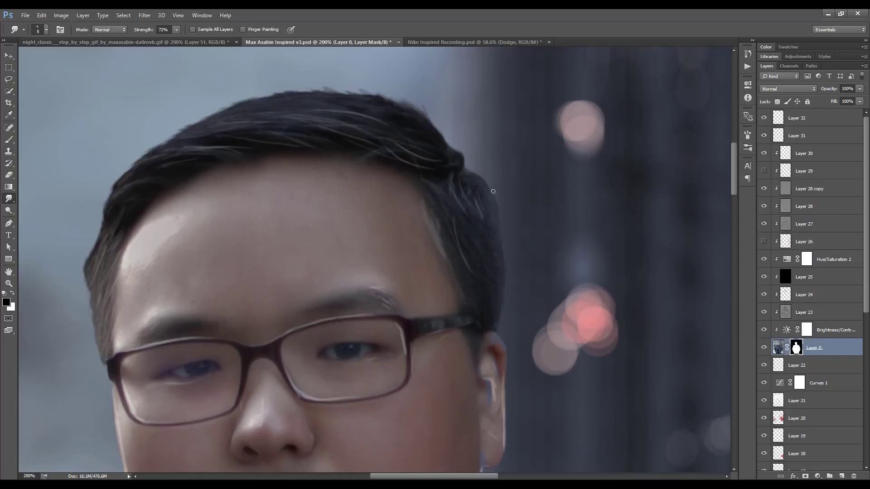
key(ctrl+minus)
key(ctrl+minus)
Sample the blue of the existing rim light from Layer 29.
key(e)
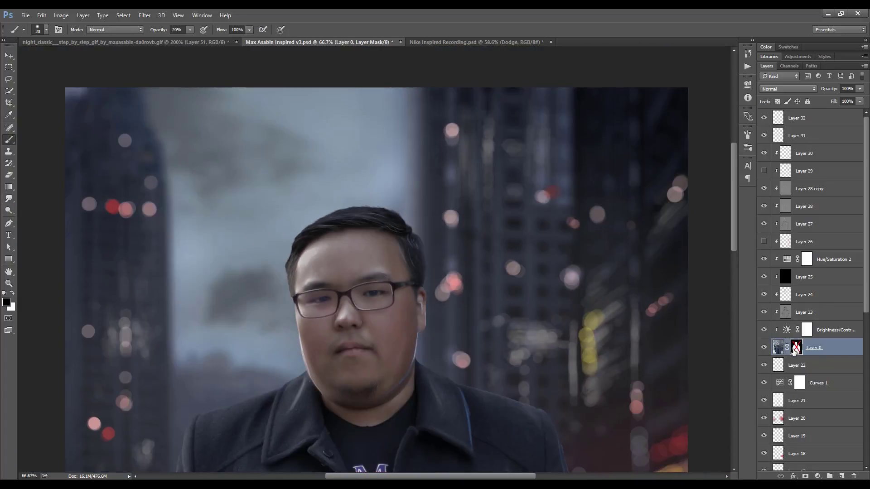
key(alt+period)
key(b)
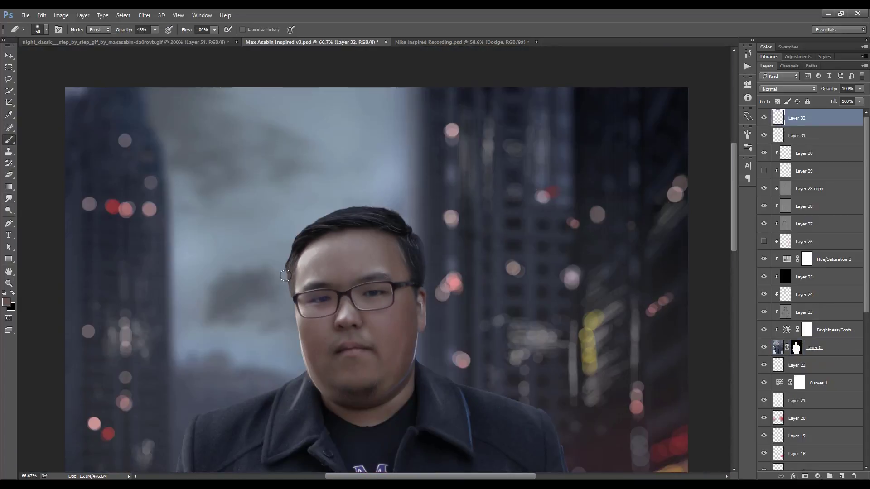
key(ctrl+minus)
key(ctrl+minus)
click(764, 171)
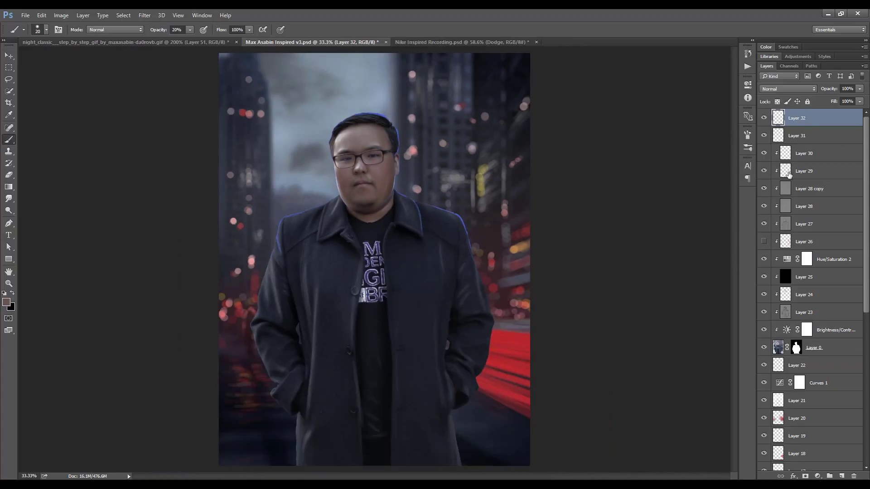
click(805, 171)
key(ctrl+plus)
key(ctrl+plus)
alt+click(476, 208)
key(bracketleft)
key(bracketleft)
key(bracketleft)
drag(400, 105, 412, 182)
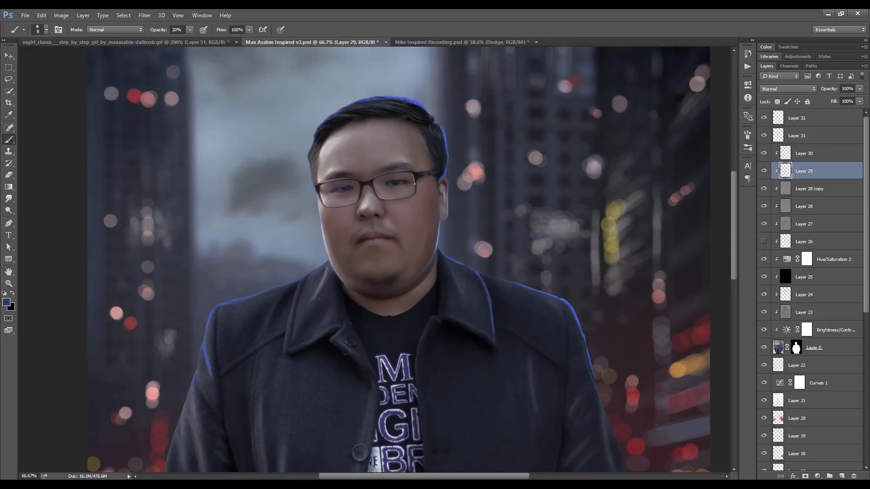
On a new layer at 70% opacity, paint a light blue rim along the hair edge.
key(alt+bracketright)
key(alt+bracketright)
key(alt+bracketright)
key(ctrl+shift+alt+n)
key(7)
alt+click(392, 95)
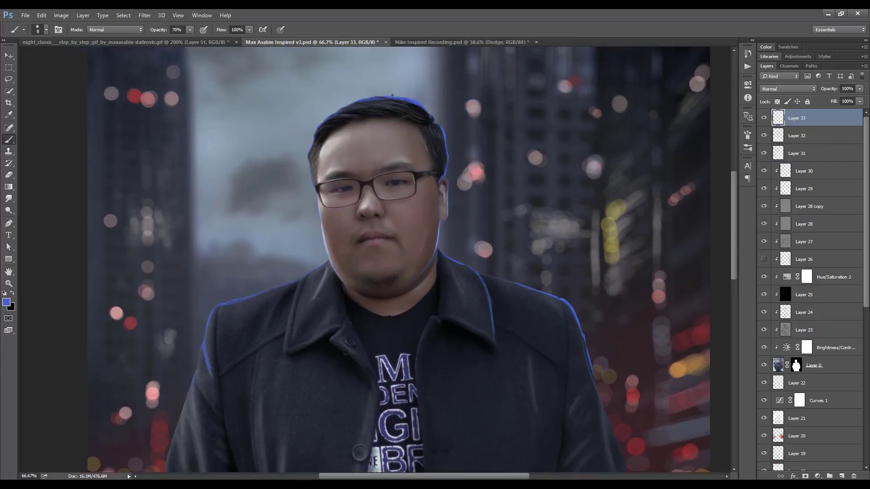
drag(339, 124, 320, 123)
key(bracketright)
key(bracketright)
key(bracketright)
scroll(330, 304, up, 1)
scroll(273, 288, down, 1)
key(bracketleft)
key(bracketleft)
key(bracketleft)
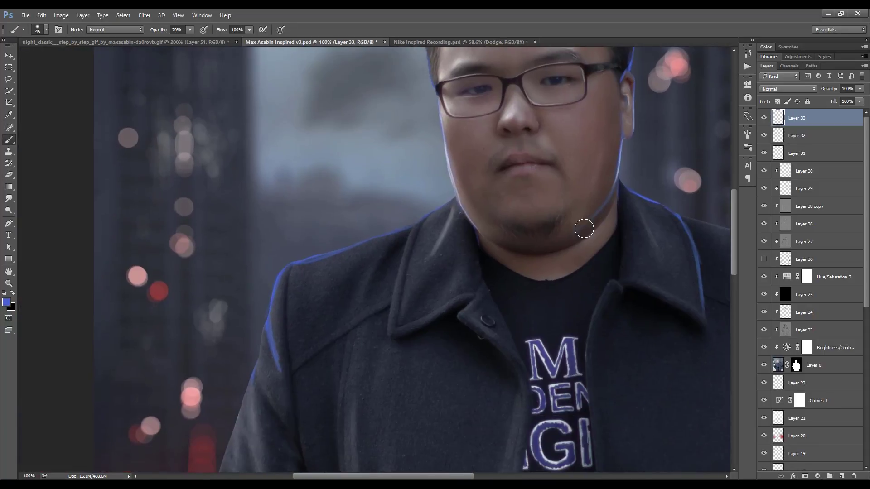
scroll(583, 227, right, 2)
scroll(554, 216, up, 3)
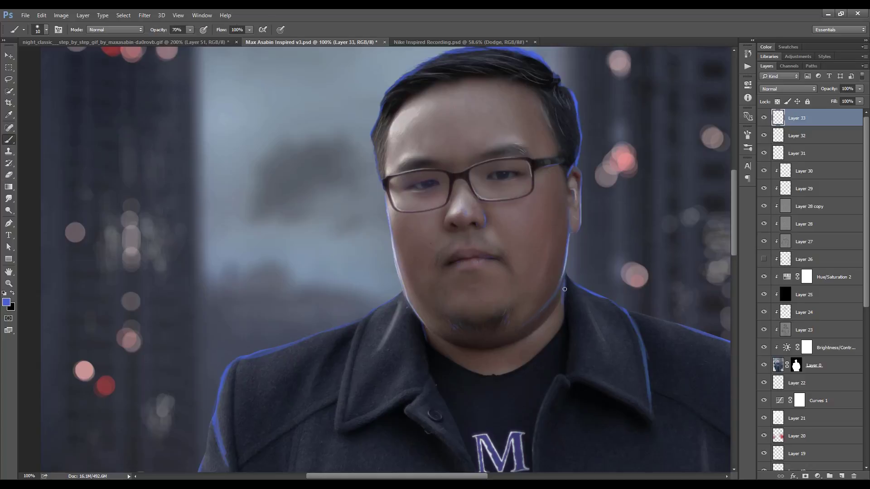
Extend the blue rim glow along the jaw and coat edges on Layer 33.
scroll(581, 181, right, 3)
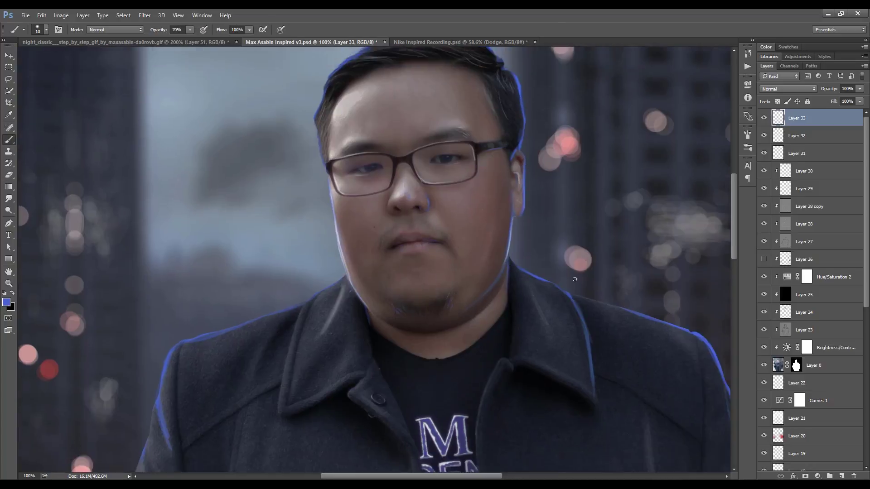
scroll(514, 297, down, 2)
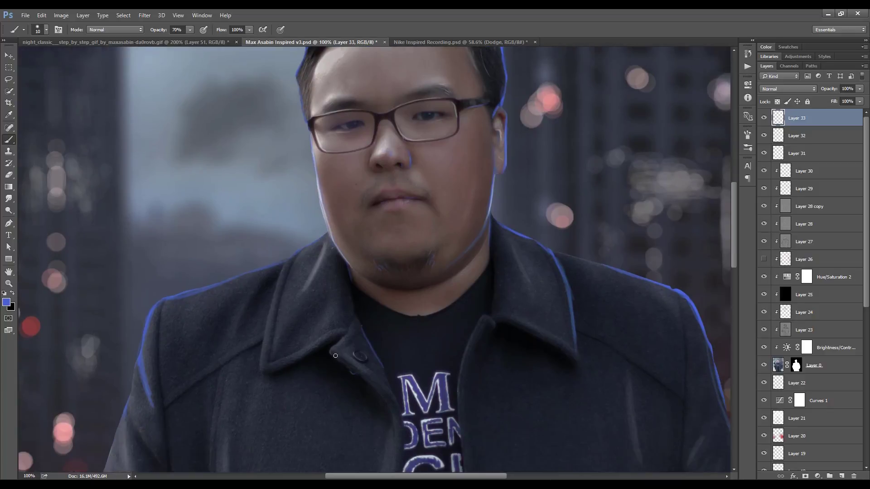
scroll(576, 340, down, 5)
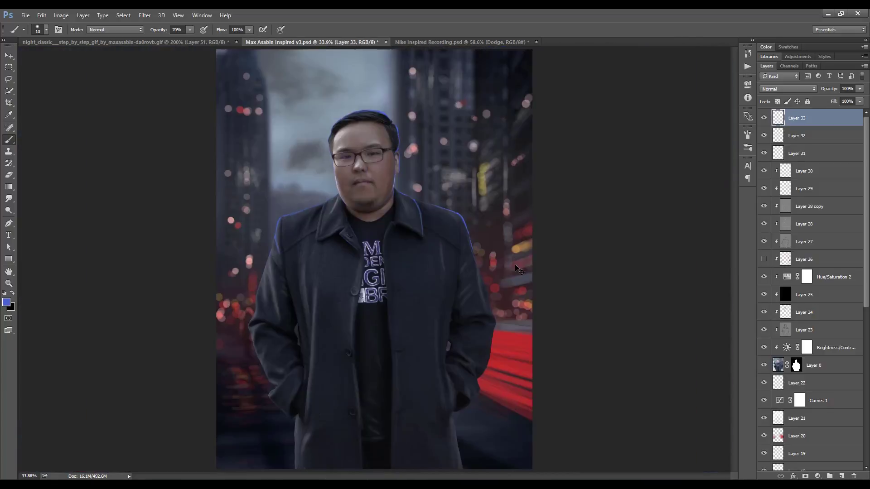
scroll(483, 215, up, 3)
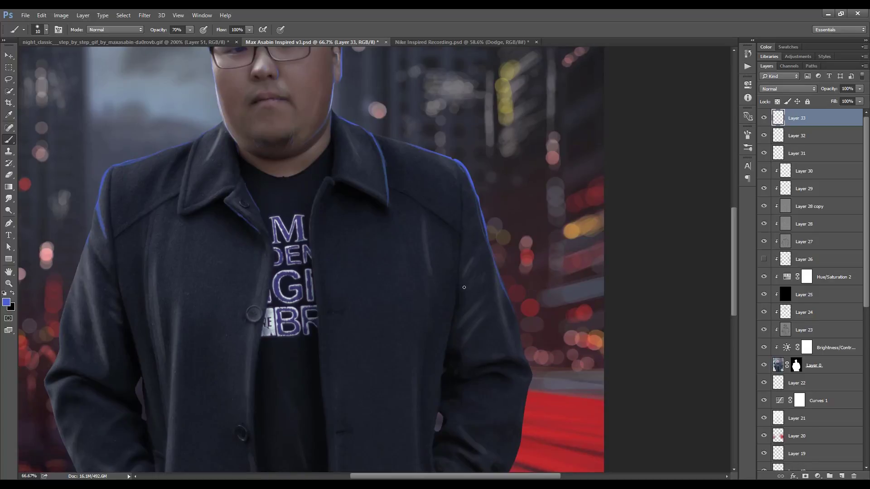
scroll(161, 243, down, 5)
scroll(161, 243, left, 5)
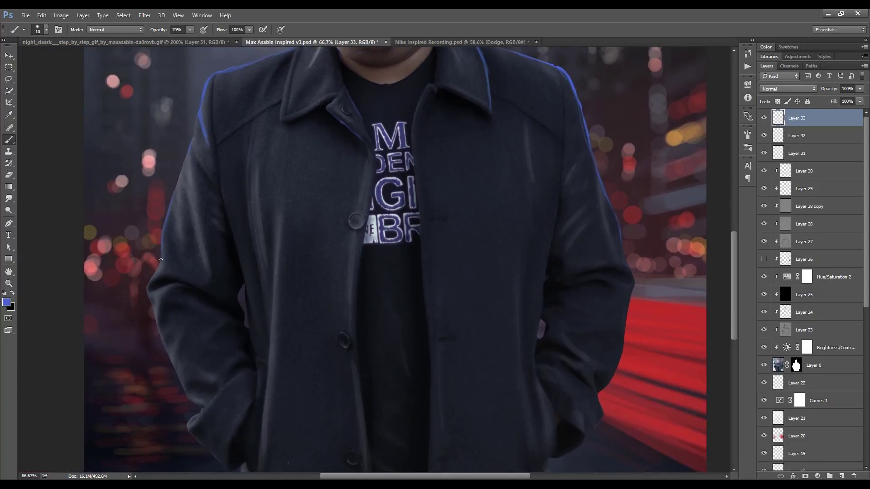
key(ctrl+minus)
scroll(228, 348, down, 1)
scroll(232, 373, right, 1)
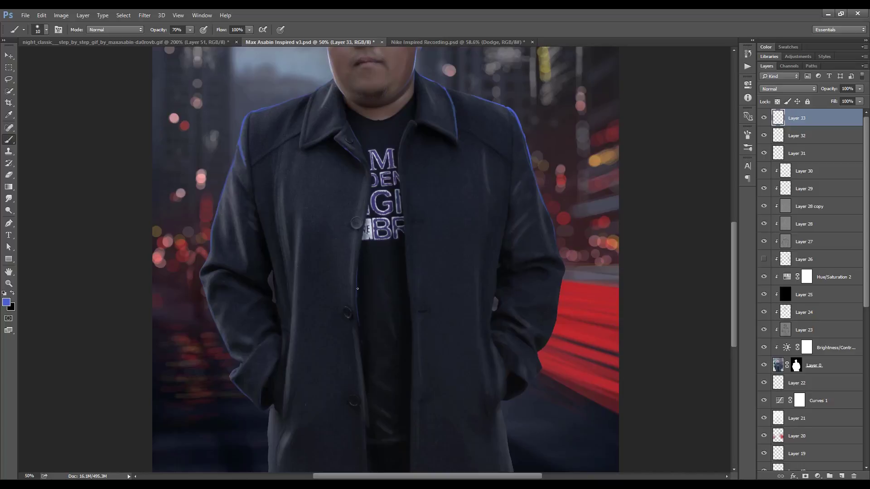
key(ctrl+minus)
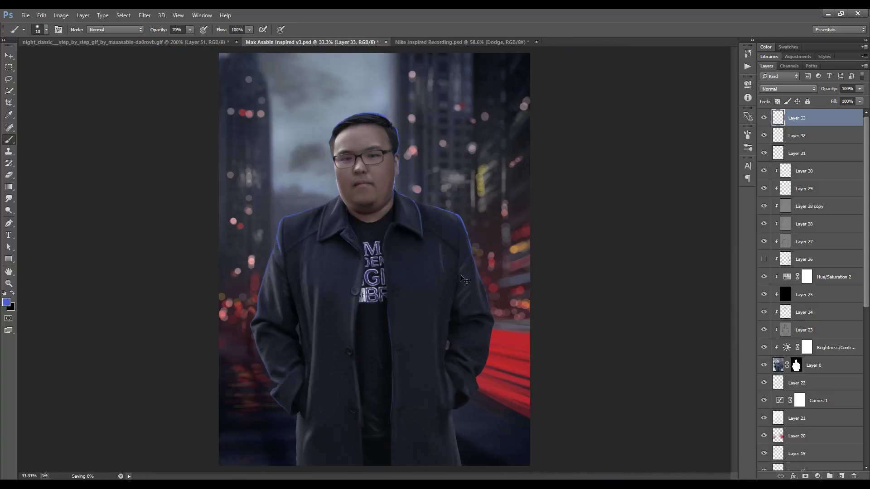
scroll(453, 325, up, 2)
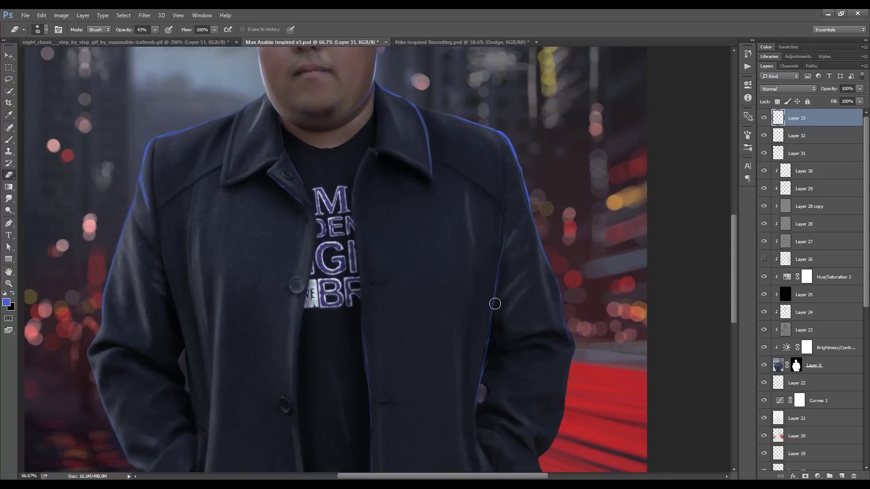
drag(506, 229, 483, 97)
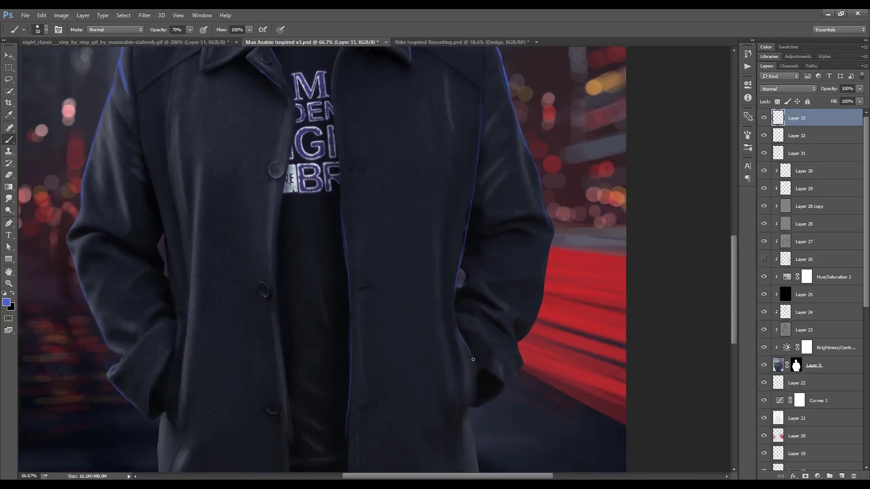
scroll(664, 157, down, 3)
Add a red layer clipped beneath Layer 30 and paint red glow along the coat's right edge.
alt+click(471, 345)
key(ctrl+shift+alt+n)
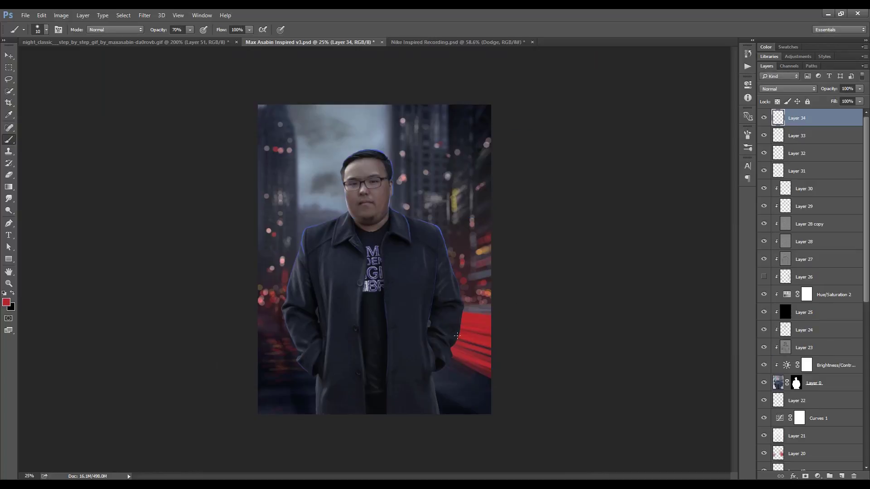
key(ctrl+plus)
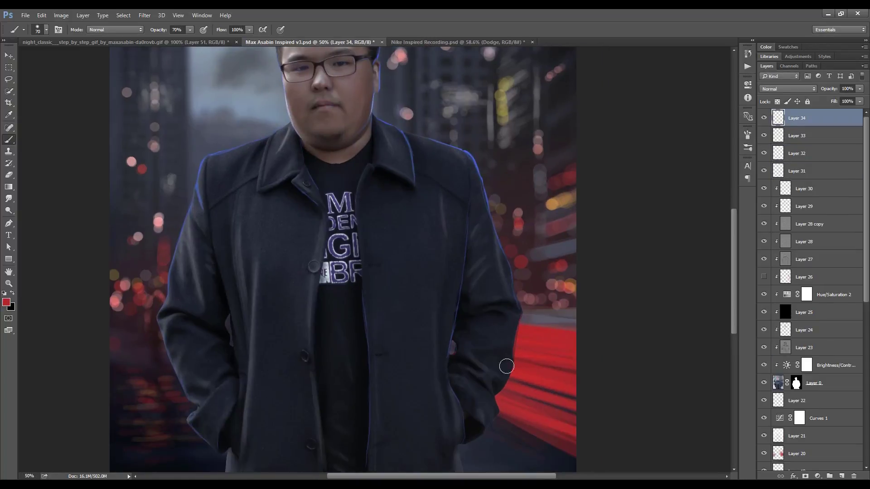
key(ctrl+bracketleft)
key(ctrl+bracketleft)
key(ctrl+bracketleft)
key(bracketright)
key(bracketright)
key(bracketright)
mouse_move(495, 383)
mouse_down()
mouse_move(514, 359)
mouse_move(500, 242)
mouse_move(515, 311)
mouse_up()
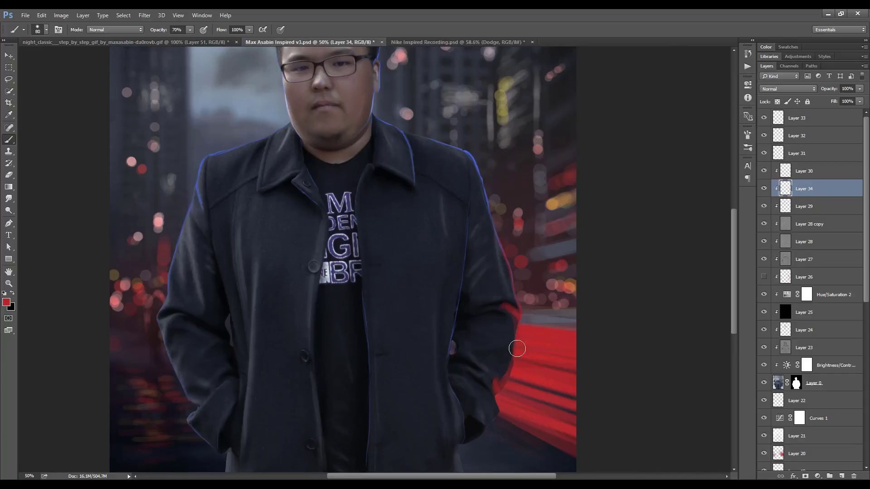
drag(517, 346, 501, 395)
scroll(499, 363, down, 3)
drag(473, 367, 474, 428)
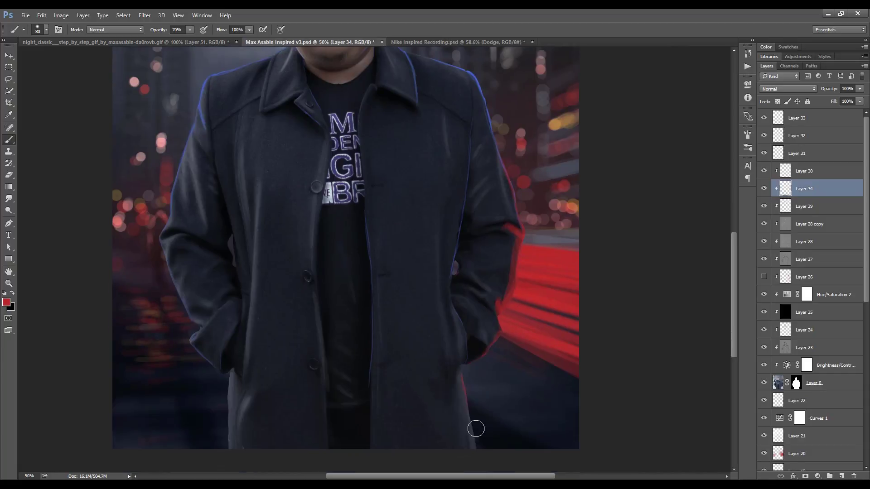
Paint red glow along the left coat and sleeve edges, undoing a stray inner-sleeve stroke.
mouse_move(227, 410)
mouse_down()
mouse_move(192, 339)
mouse_move(217, 340)
mouse_up()
mouse_move(163, 246)
mouse_down()
mouse_move(181, 295)
mouse_move(165, 225)
mouse_move(197, 165)
mouse_move(171, 212)
mouse_up()
drag(197, 136, 228, 222)
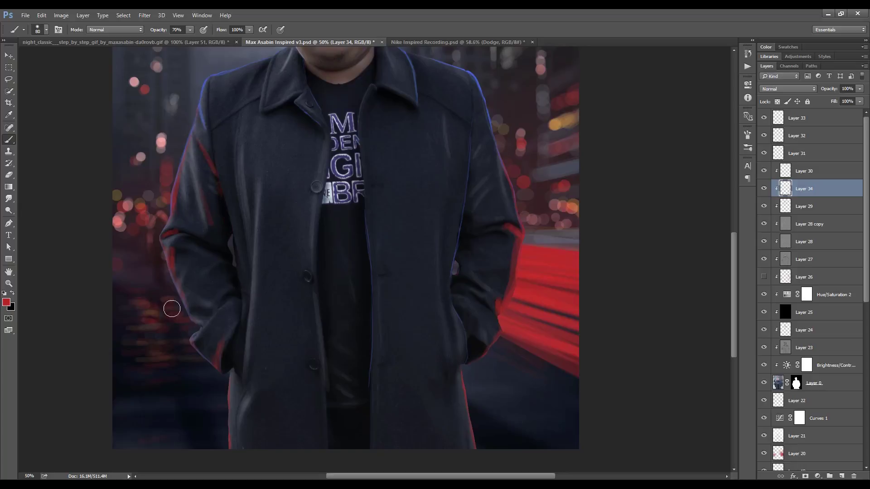
key(ctrl+z)
drag(187, 311, 168, 236)
key(ctrl+minus)
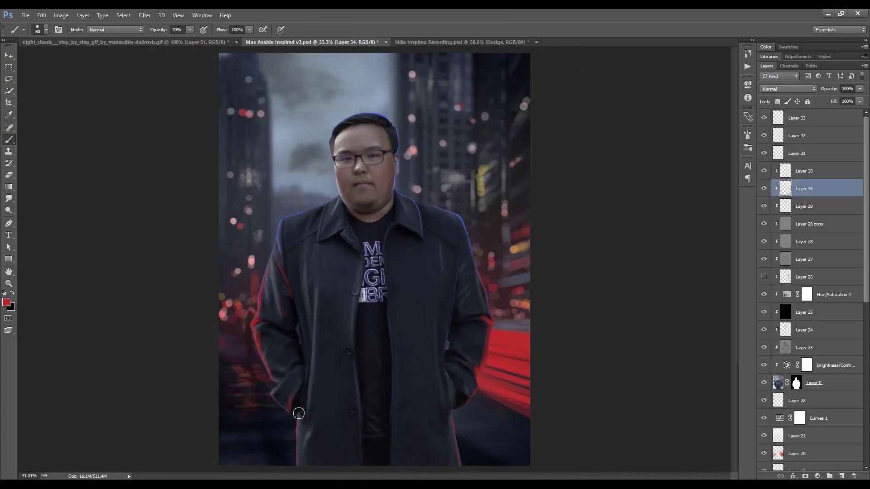
drag(297, 412, 296, 467)
key(bracketright)
key(bracketright)
key(bracketright)
drag(458, 464, 452, 412)
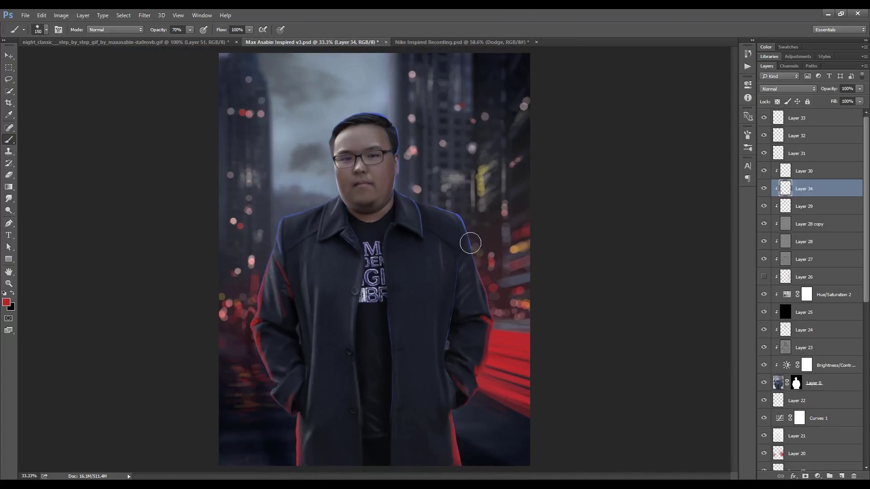
drag(476, 272, 485, 307)
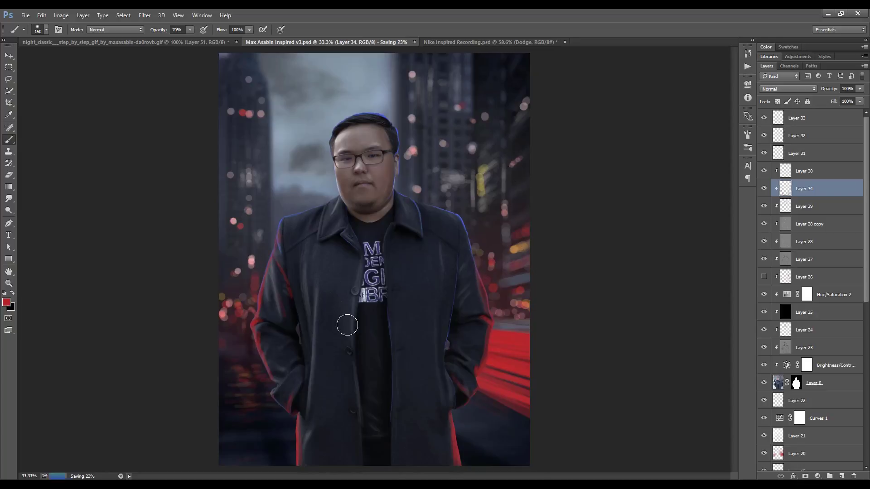
key(ctrl+plus)
drag(199, 192, 182, 244)
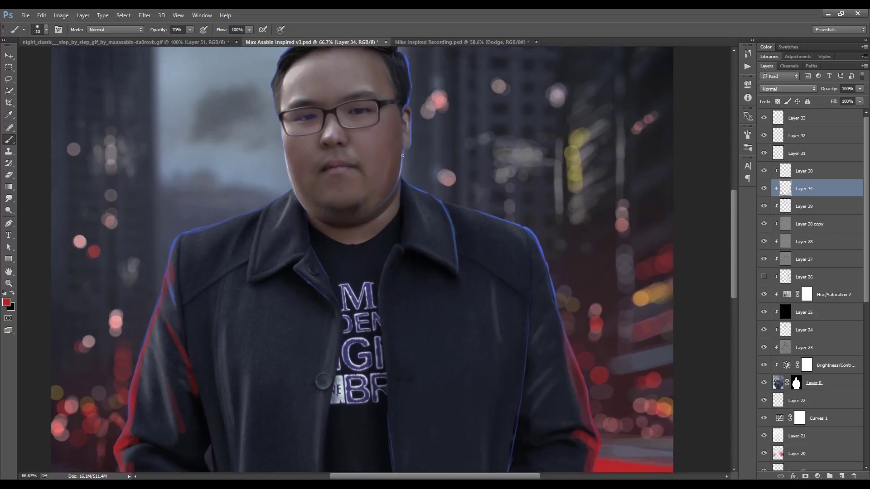
Add clipped Layer 35, sample skin, and tone down the light edge along the left jaw.
key(ctrl+shift+alt+n)
alt+click(301, 175)
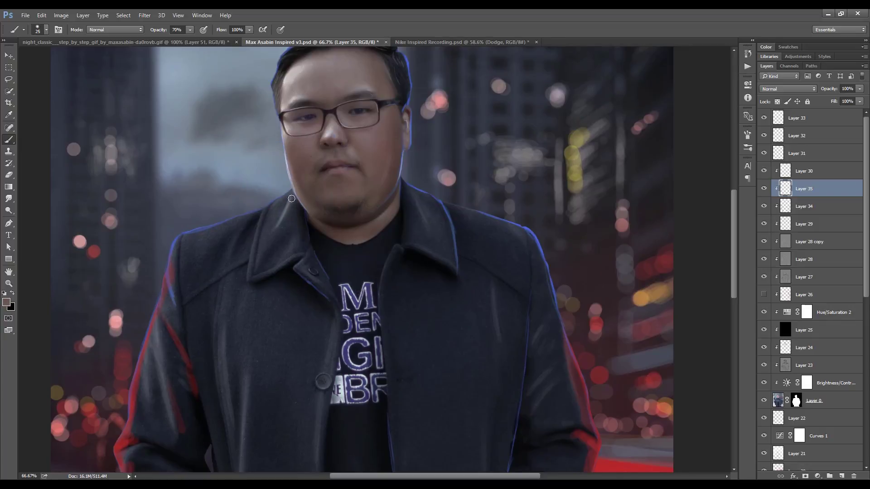
key(ctrl+bracketright)
key(bracketright)
key(bracketright)
key(bracketright)
drag(399, 146, 403, 196)
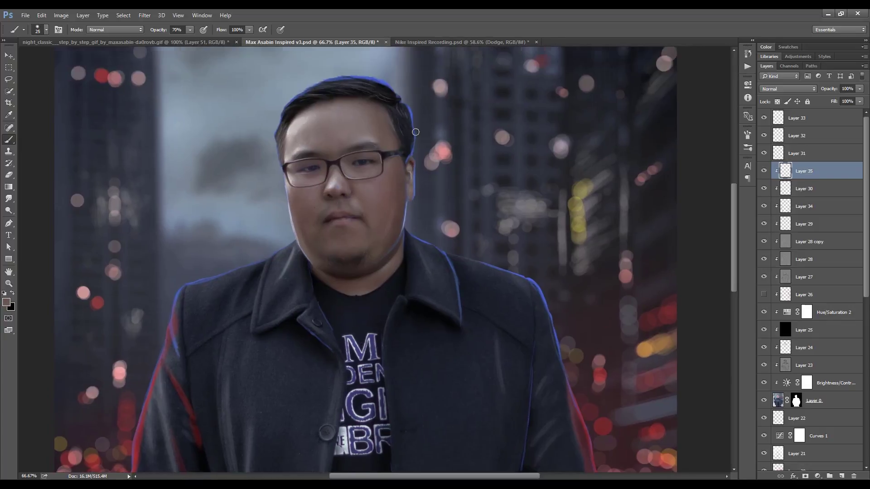
click(798, 153)
key(bracketleft)
key(bracketleft)
key(bracketleft)
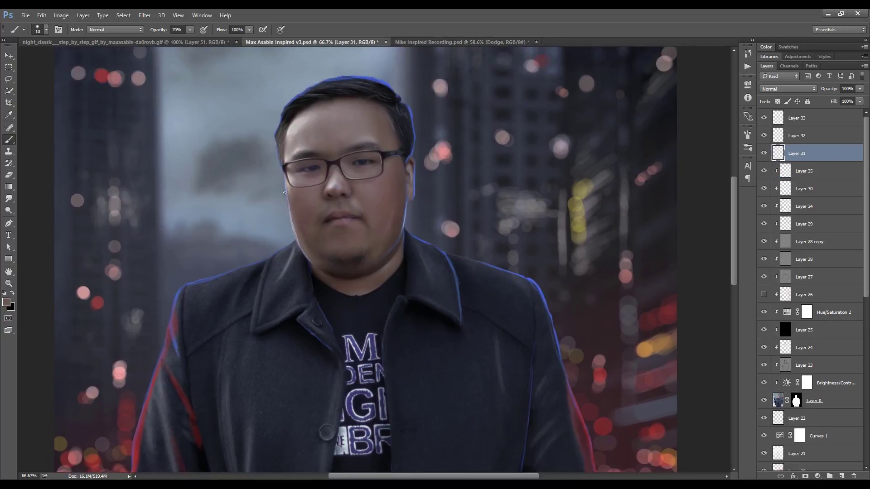
drag(303, 246, 290, 211)
drag(300, 262, 326, 289)
Erase excess rim light on Layer 34 and save the file.
key(alt+bracketright)
key(alt+bracketright)
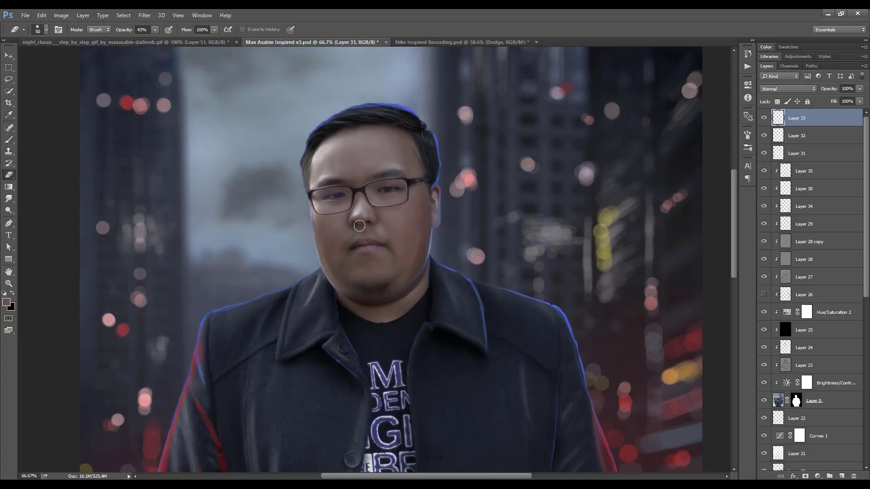
key(v)
key(ctrl+minus)
key(ctrl+s)
click(805, 206)
key(e)
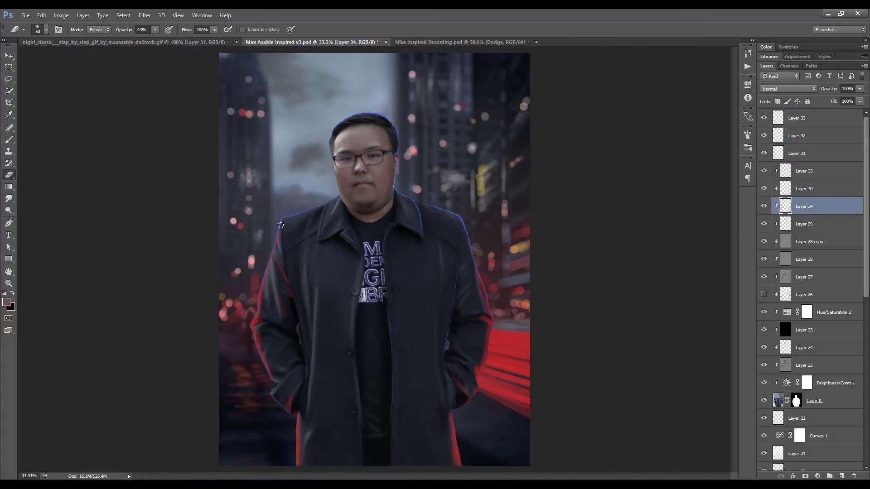
Create clipped Layer 36 with the Brush and a red painting colour.
key(ctrl+shift+alt+n)
key(b)
alt+click(515, 339)
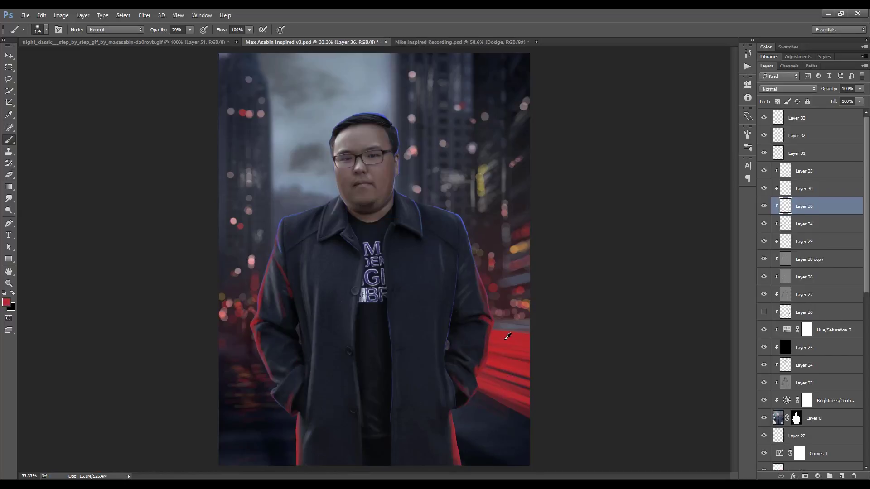
key(ctrl+bracketright)
right_click(457, 327)
key(Return)
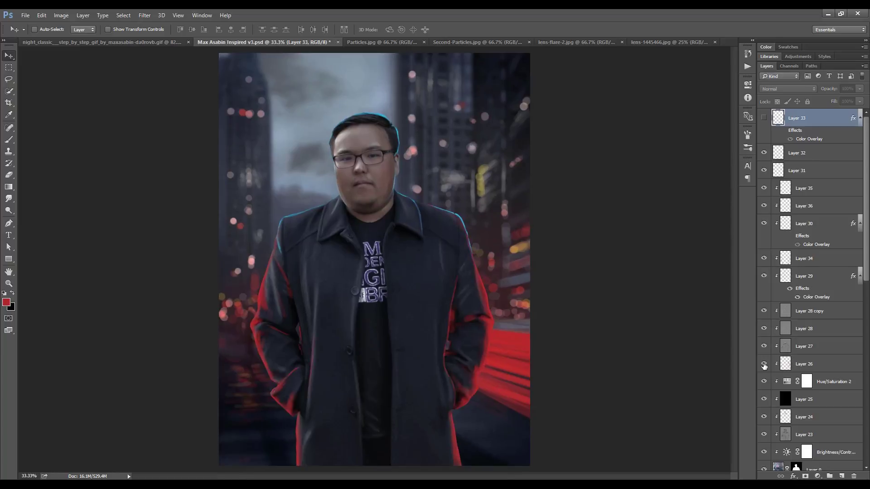
Hide Layer 33 and add a new Layer 37 beneath the man's Layer 0.
click(764, 118)
key(ctrl+shift+alt+n)
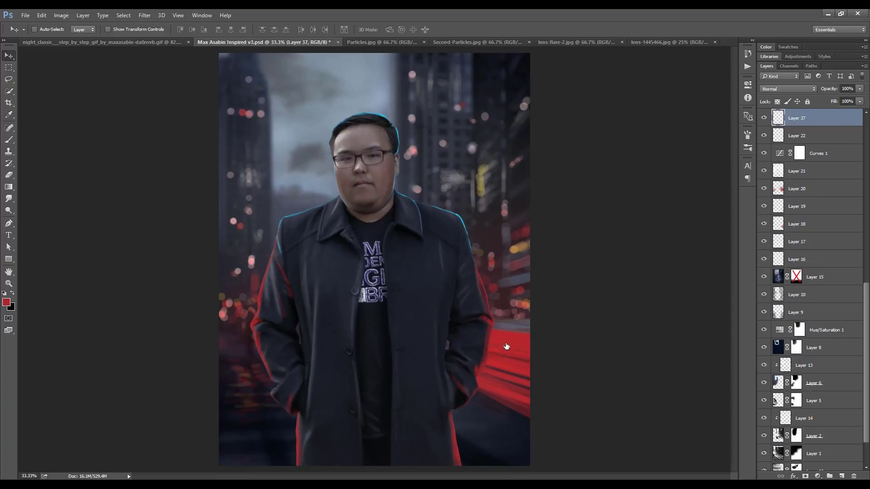
key(b)
Paint a red glow on the left background with a 1200 px soft brush.
key(bracketright)
key(bracketright)
key(bracketright)
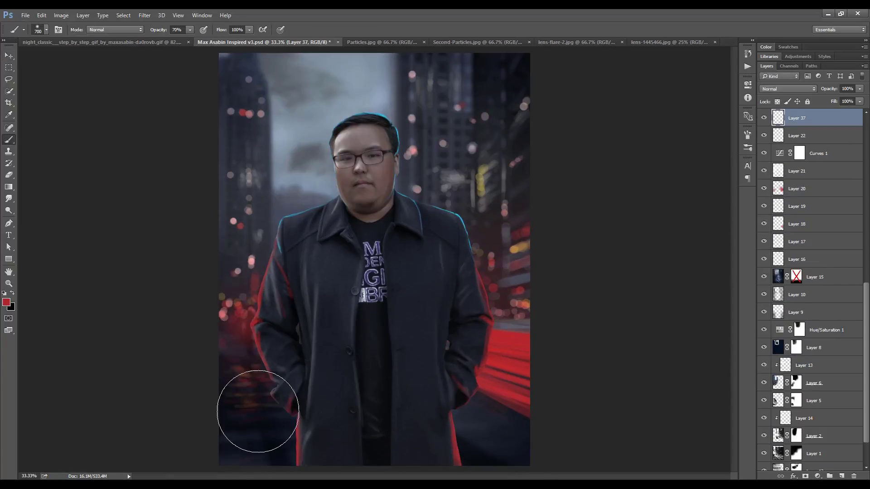
drag(250, 334, 253, 368)
key(ctrl+z)
key(bracketright)
key(bracketright)
key(bracketright)
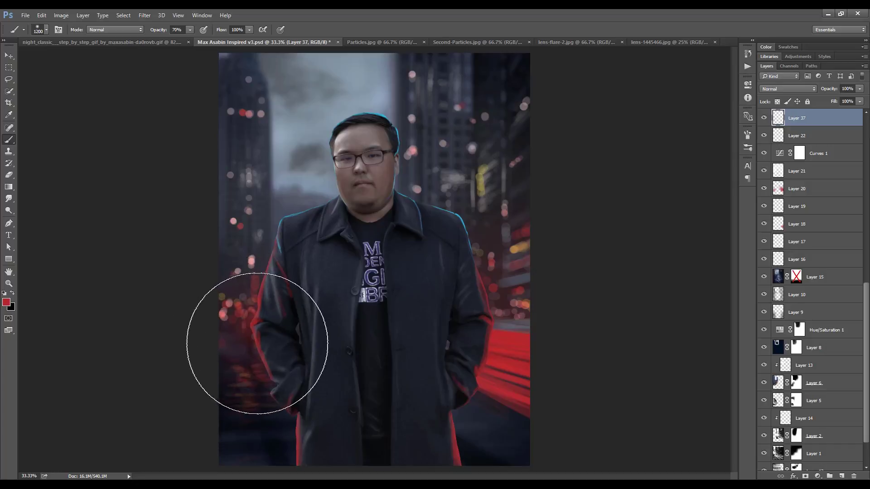
click(241, 290)
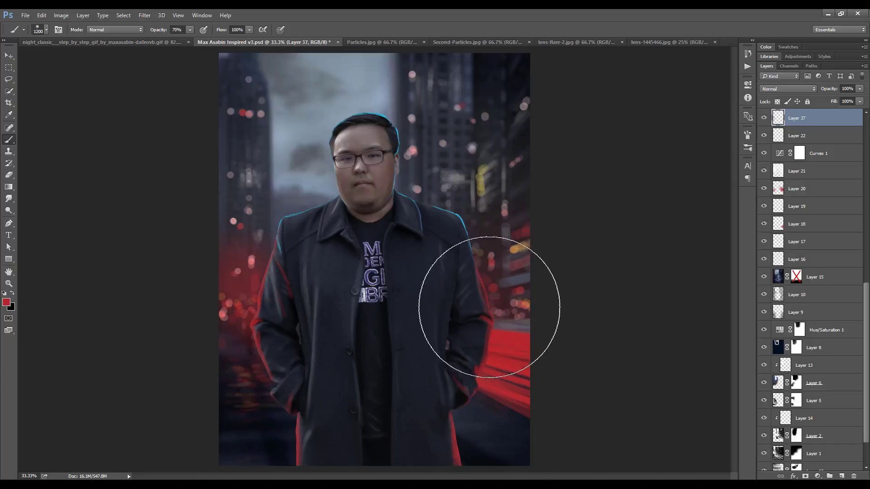
Set the red glow layer to 50% opacity.
key(v)
key(ctrl+minus)
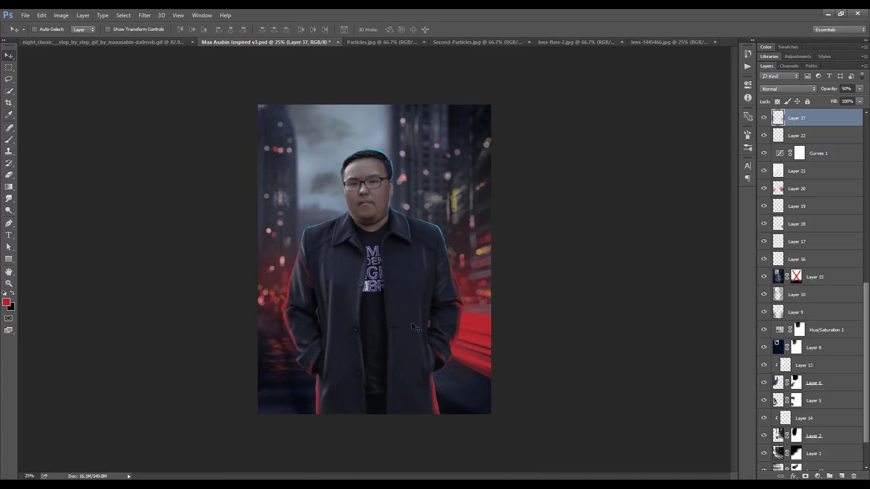
scroll(816, 203, down, 5)
scroll(816, 204, down, 5)
key(ctrl+plus)
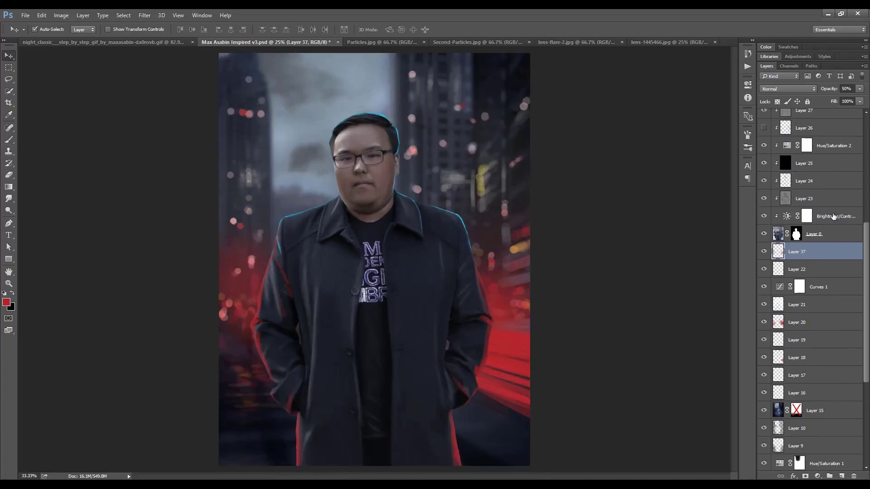
key(ctrl+plus)
Place the flipped lens flare as Layer 38 above Layer 33 in Color Dodge mode.
click(848, 125)
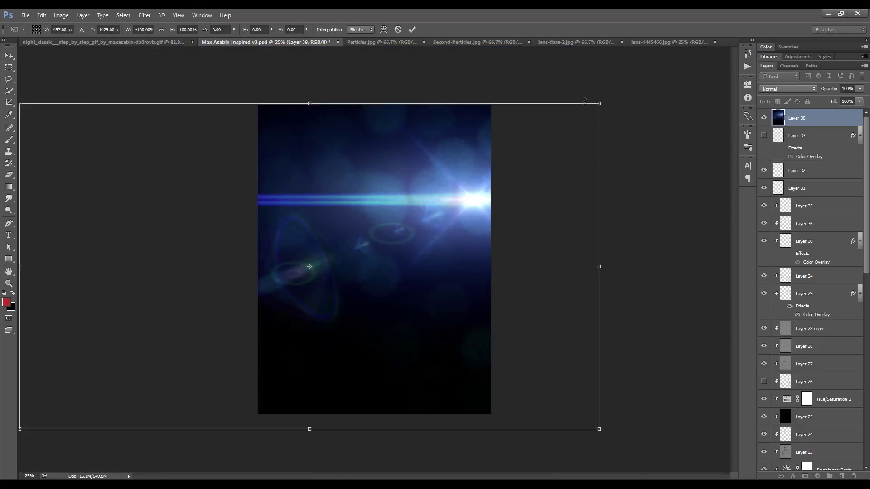
drag(453, 210, 469, 212)
key(Return)
key(shift+alt+d)
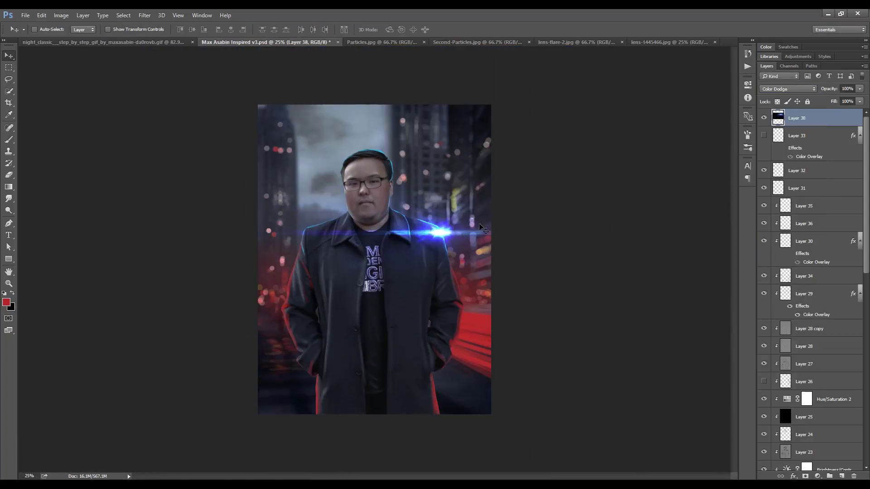
Mask the lens flare off the man's face with a black brush.
key(b)
key(d)
key(ctrl+plus)
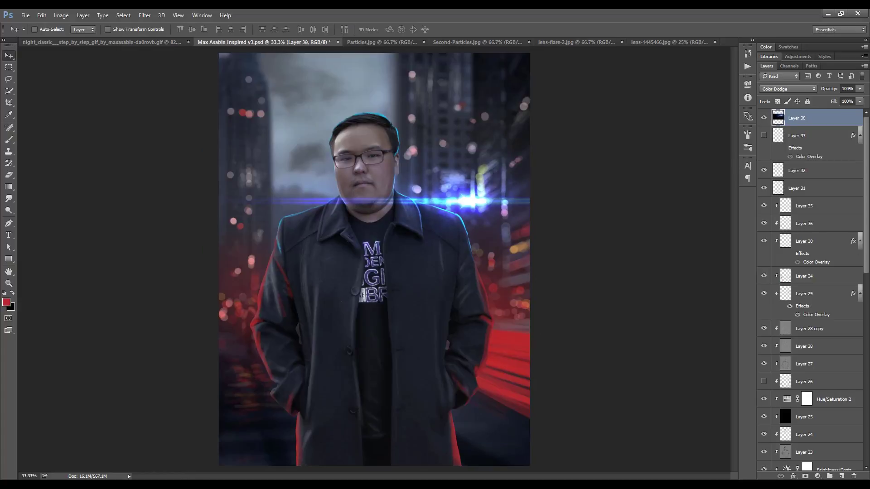
drag(331, 200, 422, 195)
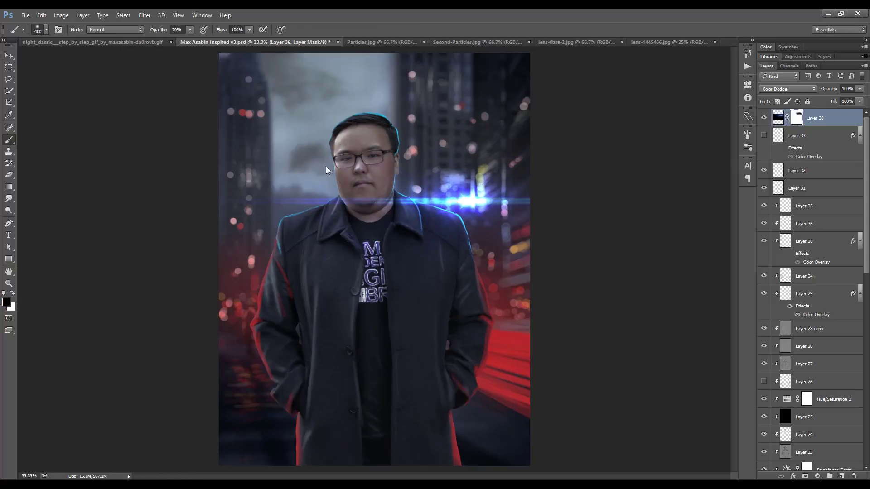
Add a new Layer 39 with a light cyan colour at 30% opacity.
key(ctrl+shift+n)
key(Return)
alt+click(466, 195)
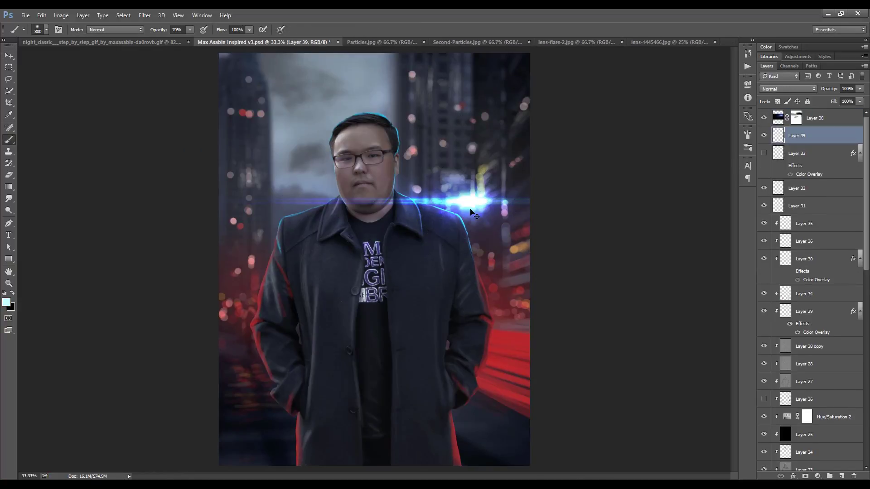
key(ctrl+minus)
key(v)
key(ctrl+plus)
key(3)
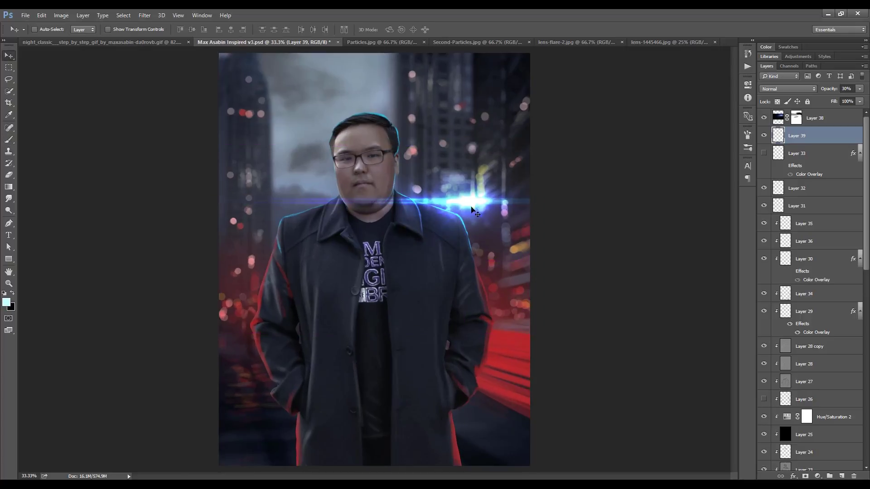
scroll(763, 315, down, 10)
Toggle Layer 21 to compare, then show and select Layer 20.
click(764, 250)
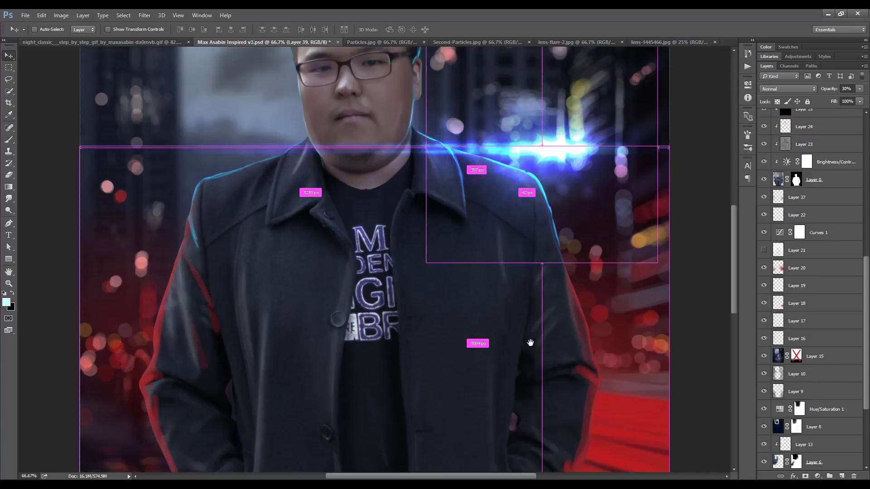
key(ctrl+minus)
click(764, 250)
click(796, 250)
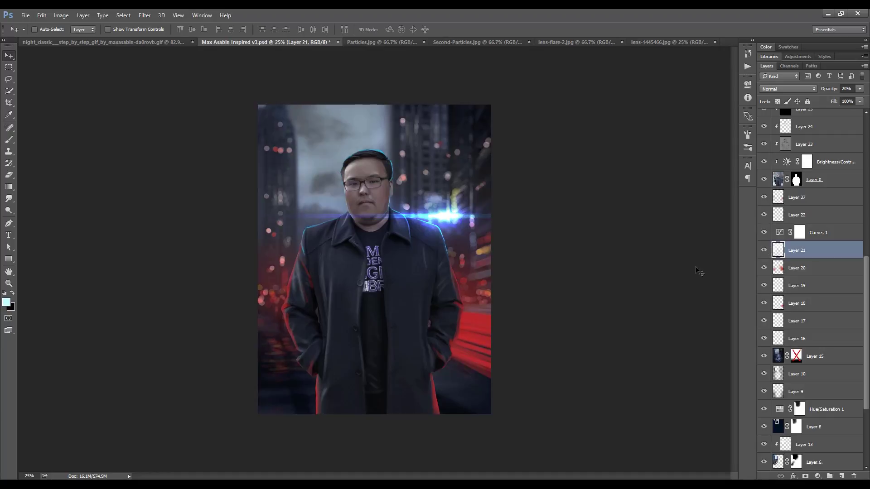
click(764, 268)
click(778, 268)
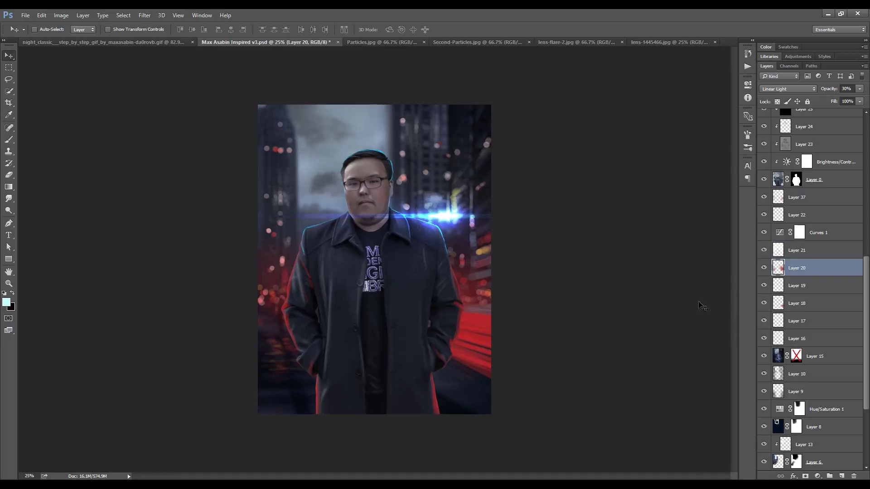
Compare Layer 18 on and off and review the brush size and hardness.
click(764, 303)
click(796, 321)
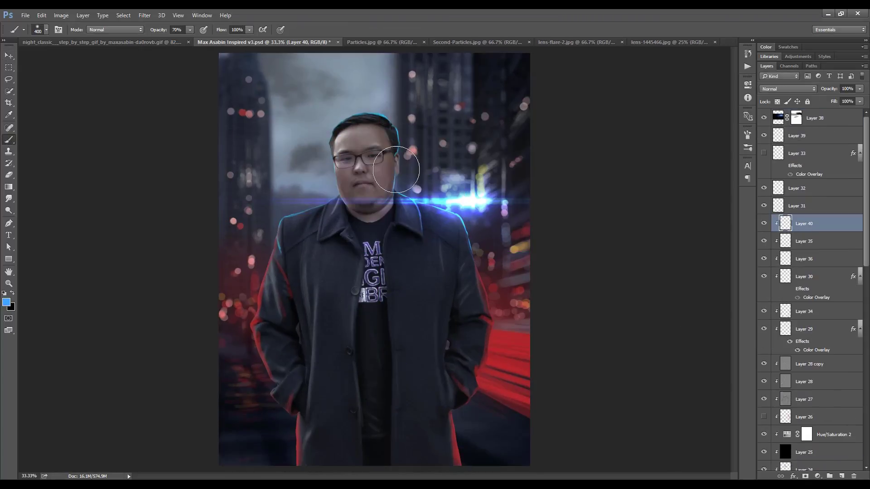
right_click(389, 195)
right_click(428, 206)
click(748, 134)
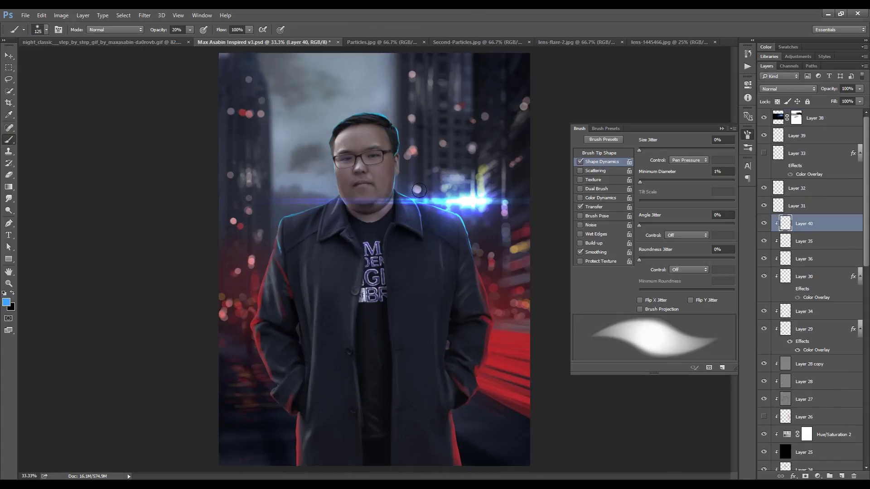
click(721, 129)
key(ctrl+plus)
key(ctrl+plus)
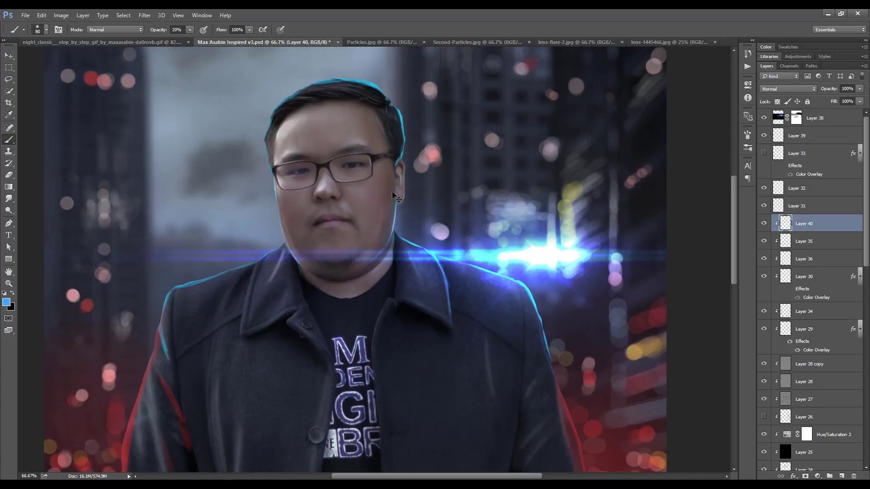
right_click(380, 243)
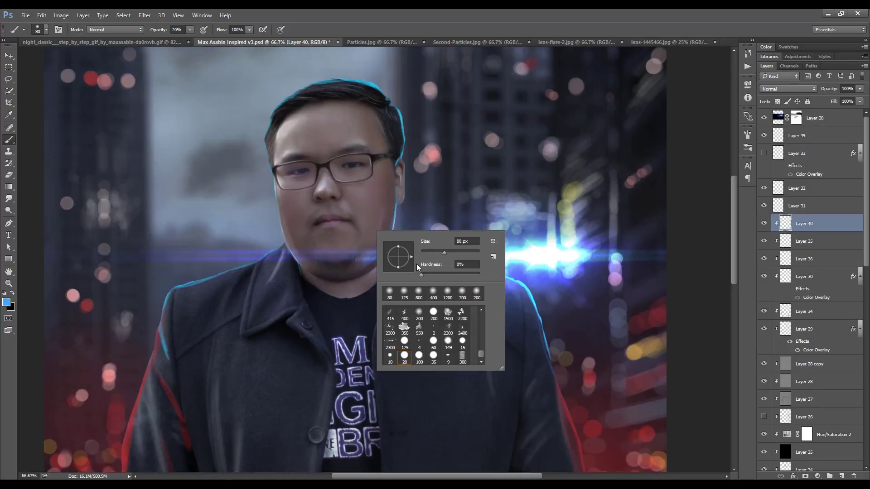
click(387, 218)
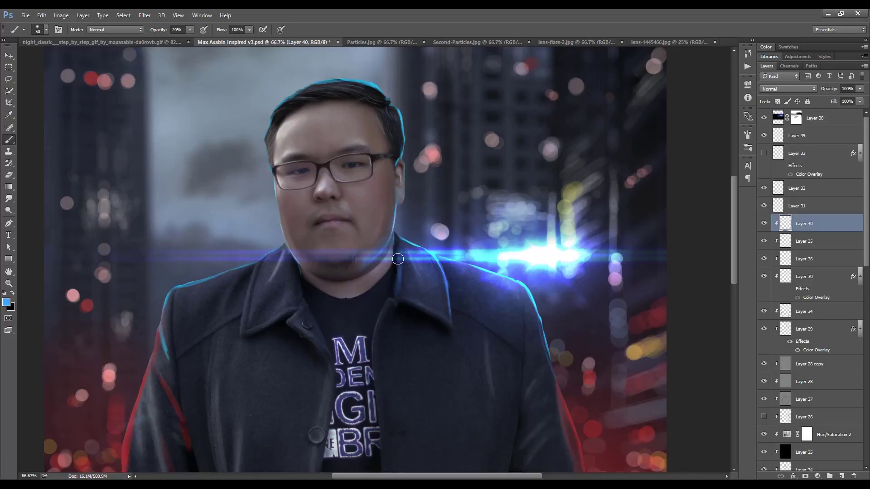
Erase the blue rim light into shape at 43% and select Layer 29.
key(e)
scroll(398, 258, down, 3)
scroll(419, 216, up, 3)
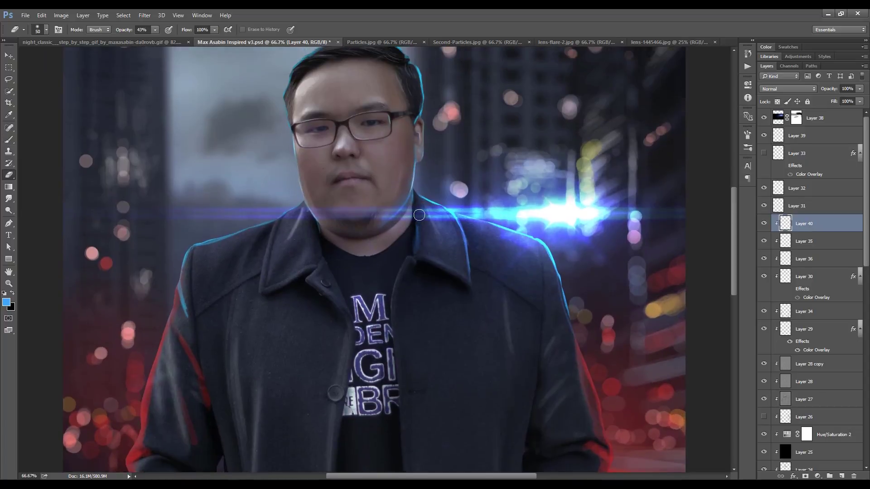
key(b)
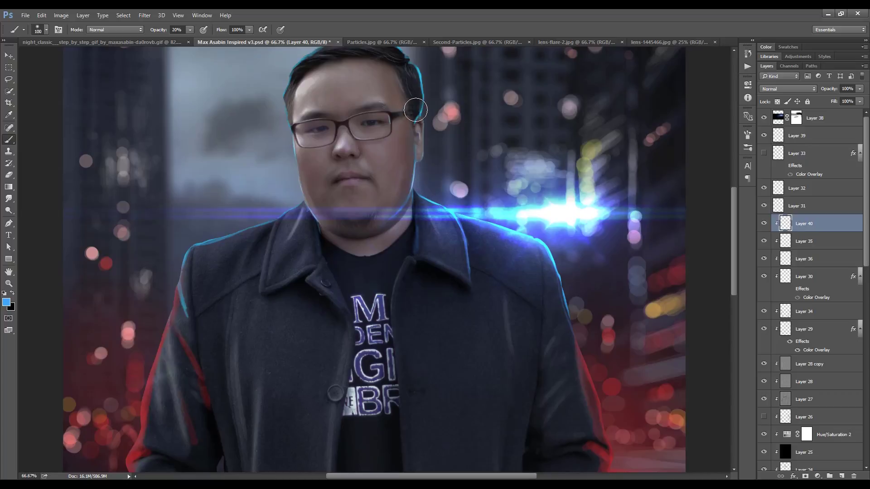
key(e)
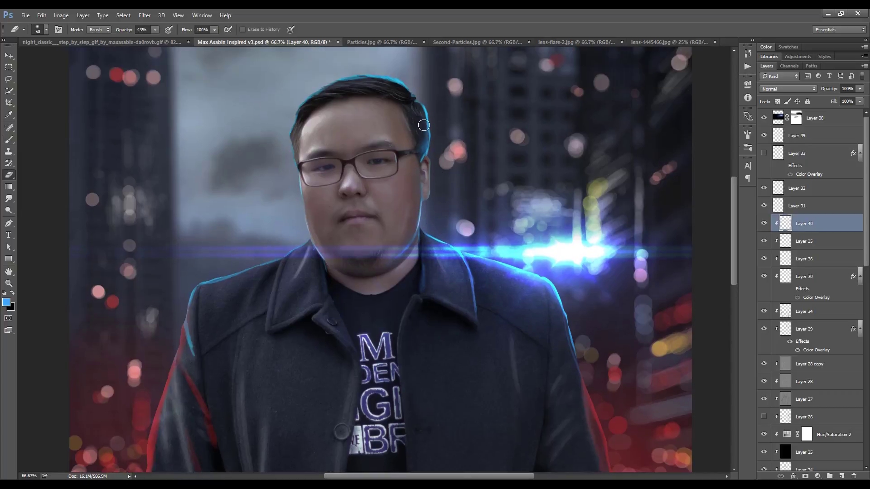
key(b)
key(e)
key(ctrl+minus)
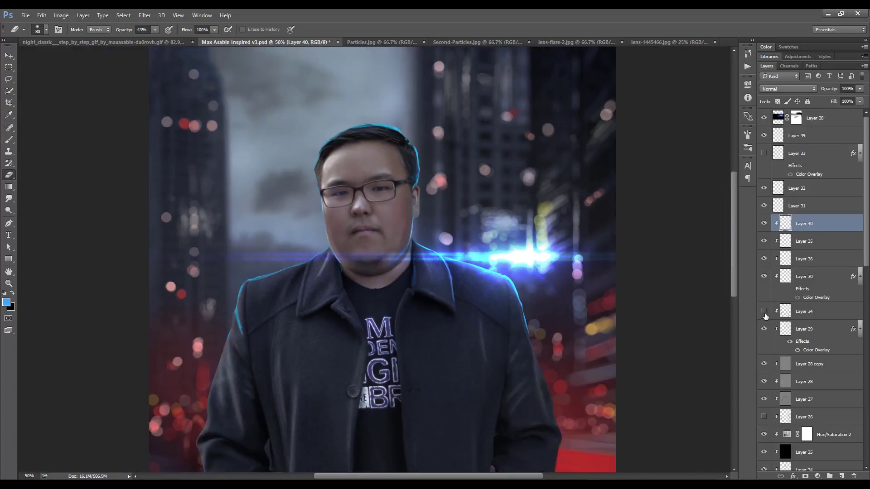
click(806, 329)
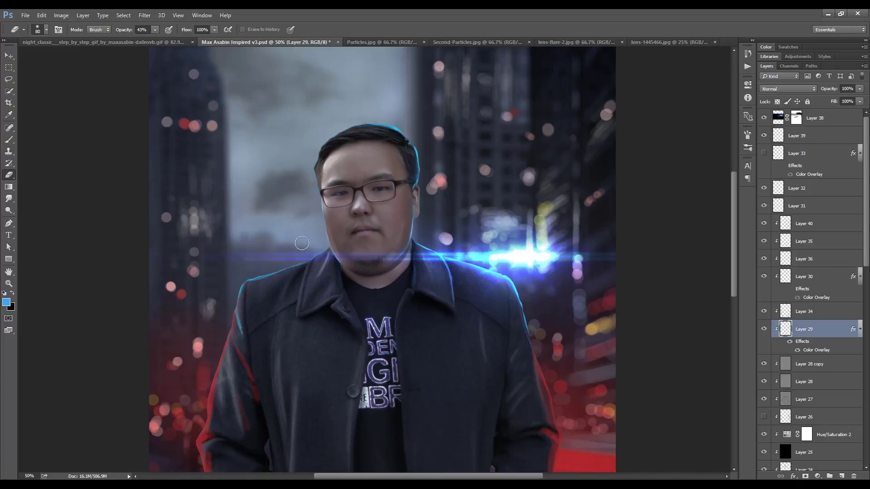
Paint 20%-opacity red glow strokes along the coat's left and right edges on Layer 41.
scroll(811, 290, down, 5)
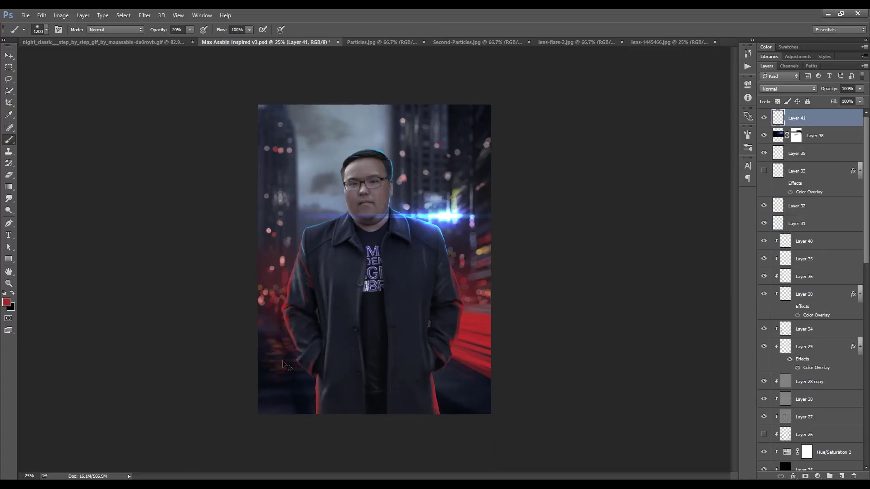
drag(289, 367, 268, 321)
drag(460, 320, 466, 311)
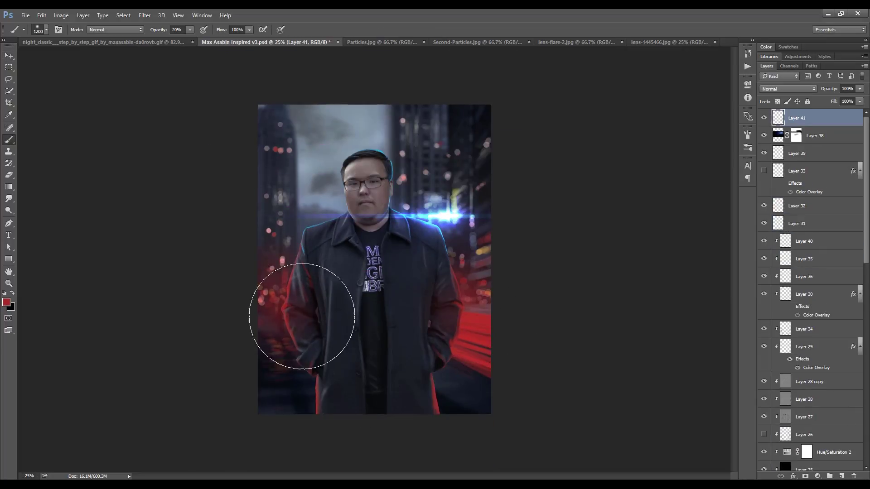
drag(437, 272, 352, 403)
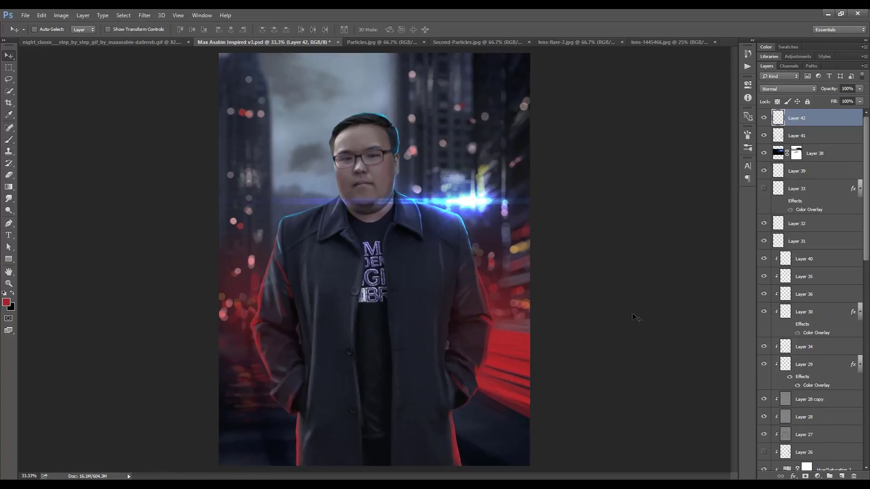
Add a Curves adjustment with a raised curve to brighten the whole image.
click(818, 477)
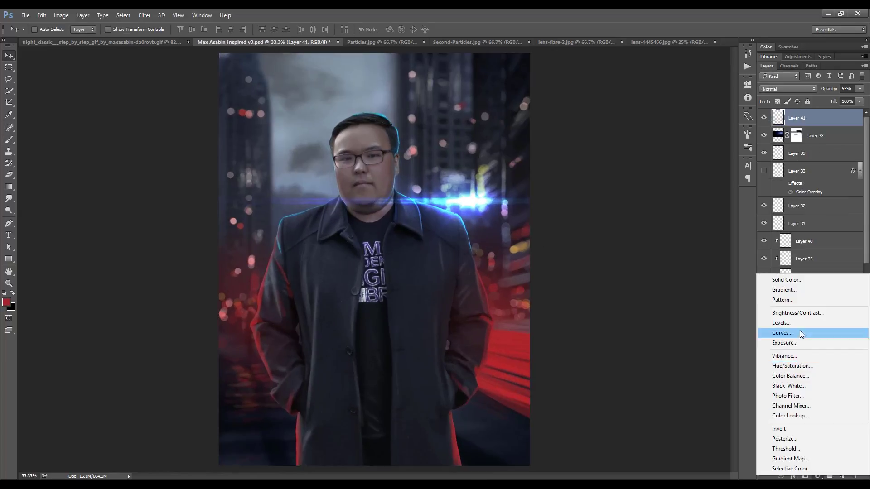
click(800, 310)
drag(648, 201, 649, 203)
drag(698, 152, 699, 144)
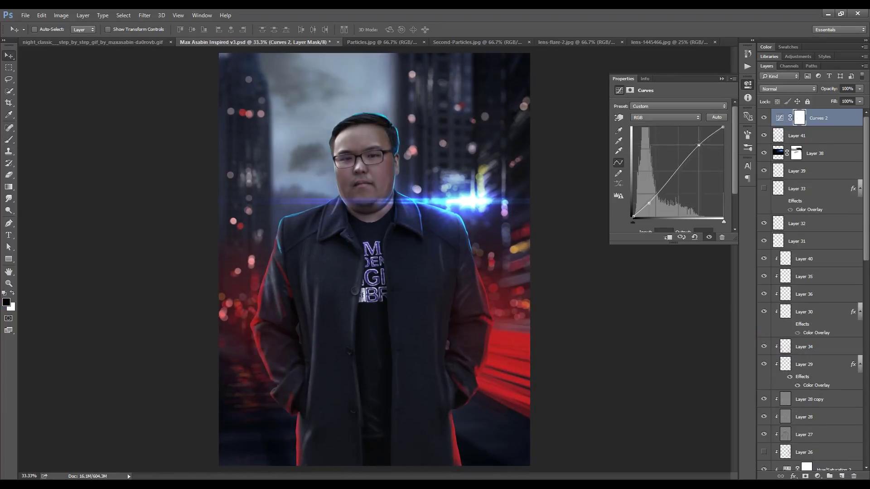
key(ctrl+minus)
Add a Brightness/Contrast adjustment with contrast lowered to -4.
click(818, 477)
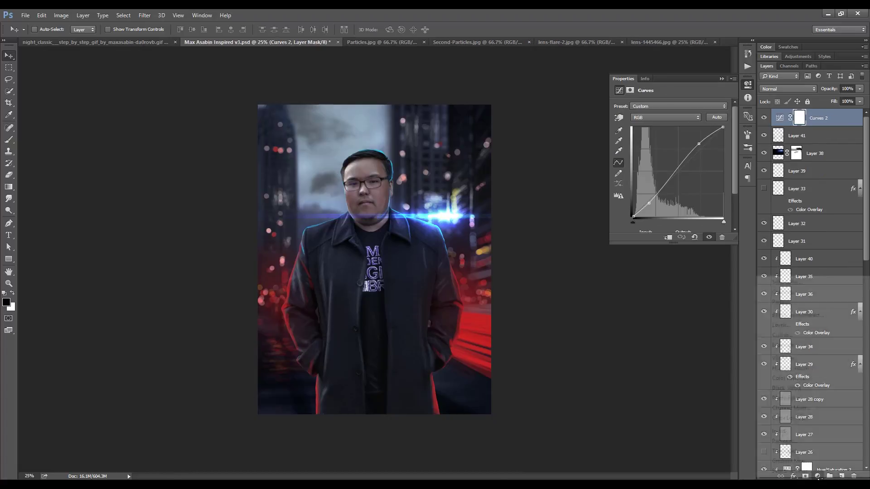
click(818, 476)
click(798, 313)
drag(662, 148, 667, 149)
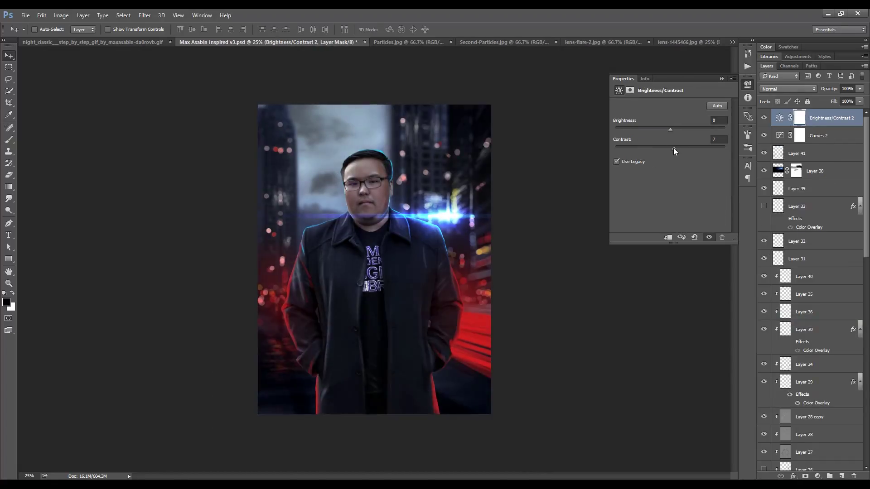
key(ctrl+plus)
Paint the Brightness/Contrast mask to keep the contrast change off the lower coat.
click(630, 90)
key(b)
drag(340, 200, 330, 386)
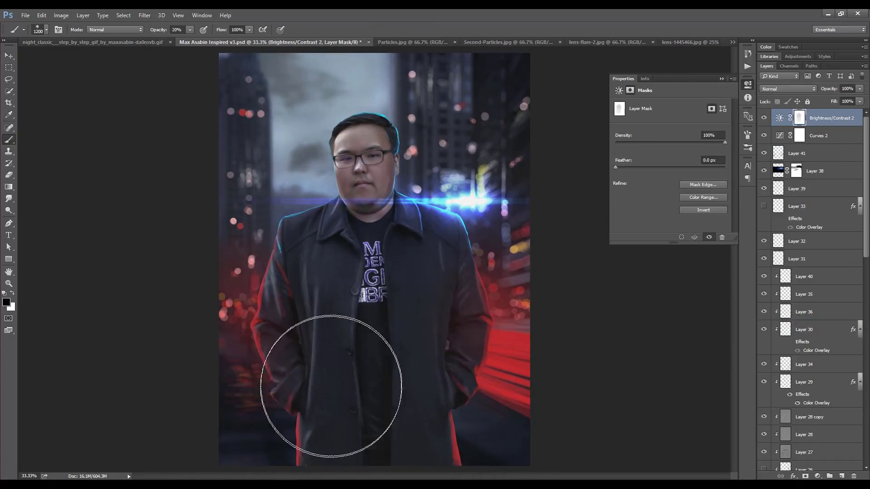
key(v)
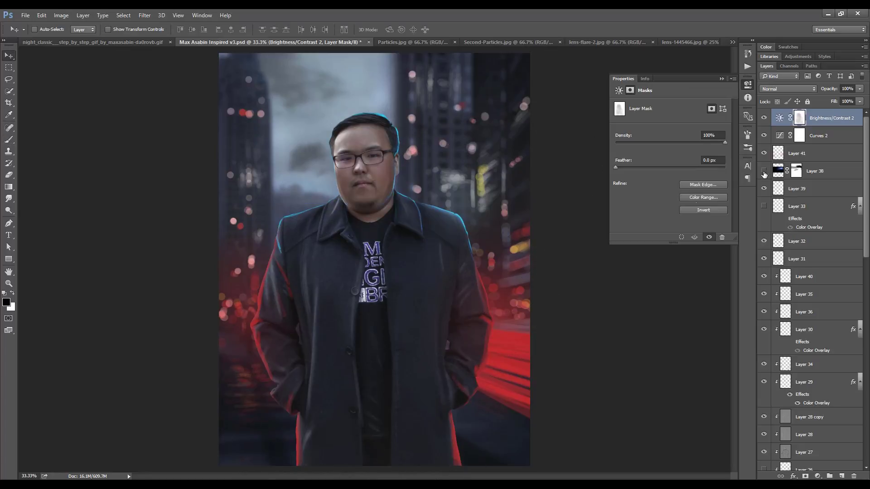
key(ctrl+minus)
key(ctrl+minus)
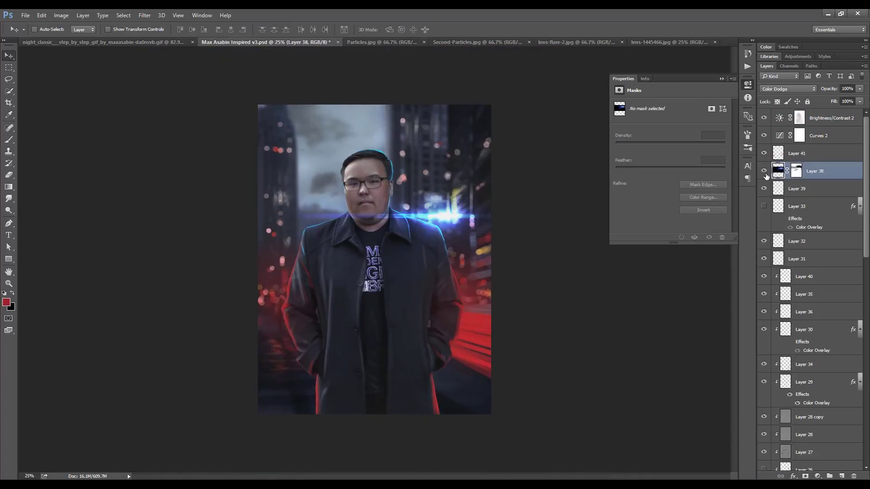
Set Layer 38 to 90% opacity and paint black on its mask over the face and neck.
key(7)
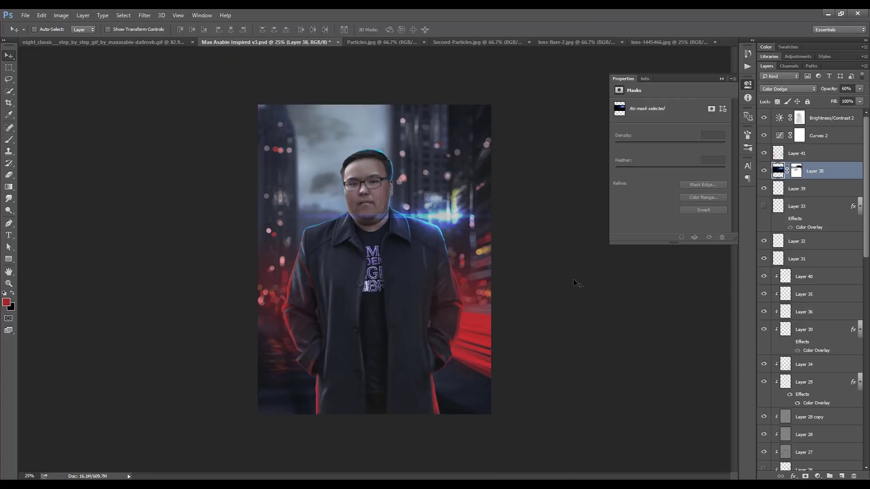
key(9)
key(b)
key(ctrl+backslash)
key(d)
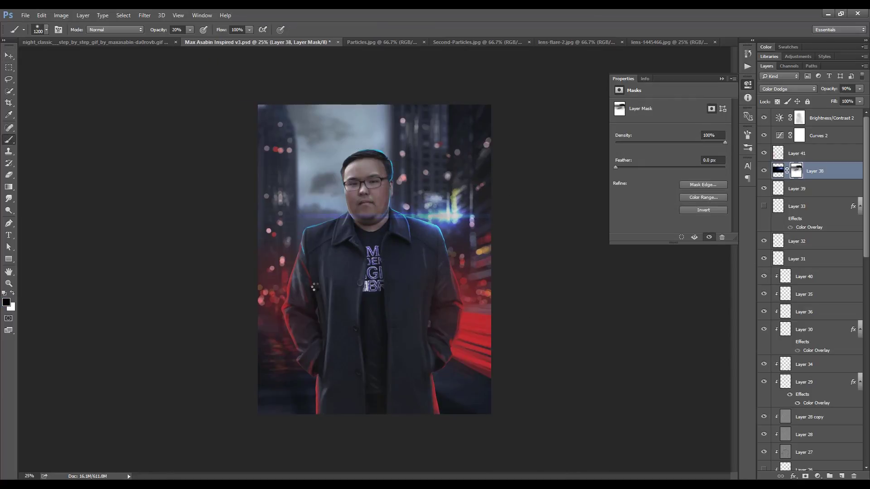
key(x)
key(bracketleft)
key(bracketleft)
key(bracketleft)
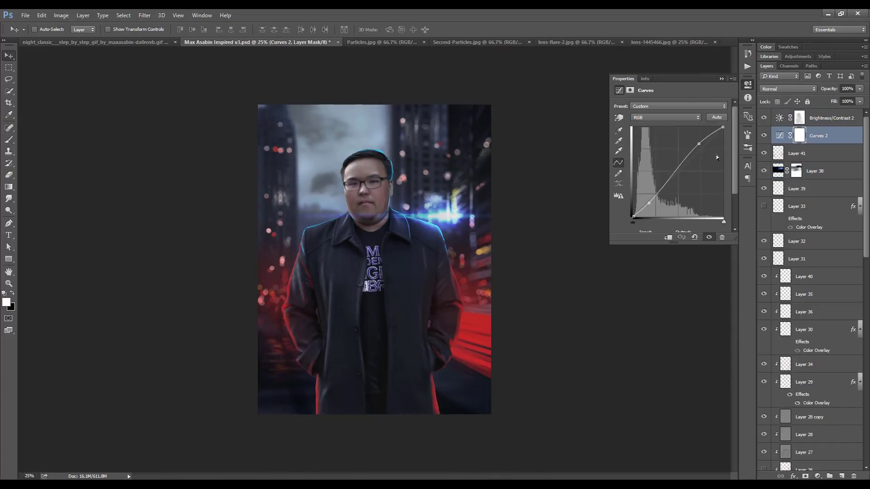
Add Selective Color shifting Blacks: Cyan +2, Magenta -1, Yellow -5, Black +1.
key(alt+5)
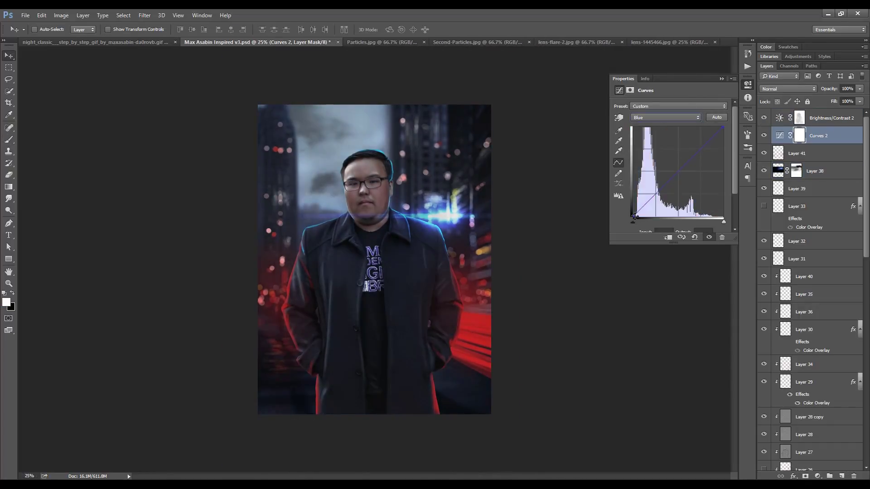
click(818, 477)
click(789, 466)
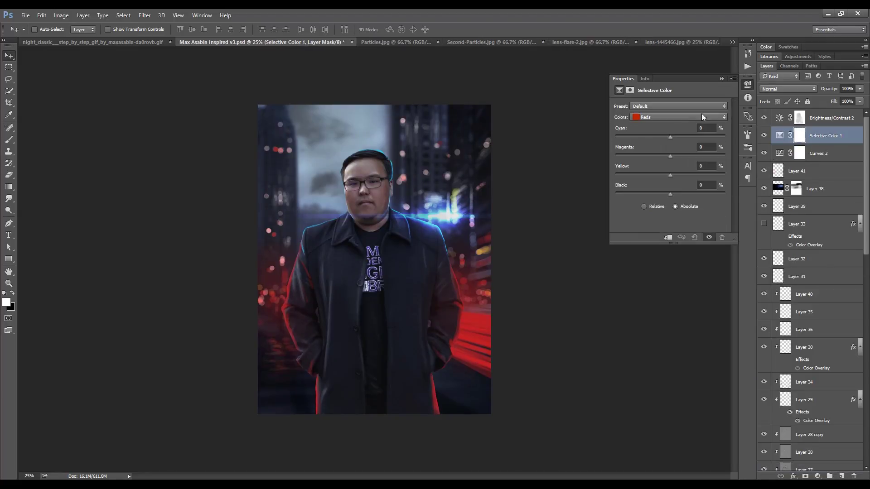
click(701, 117)
click(680, 186)
drag(670, 156, 669, 156)
drag(670, 175, 670, 194)
click(764, 136)
key(ctrl+plus)
click(764, 135)
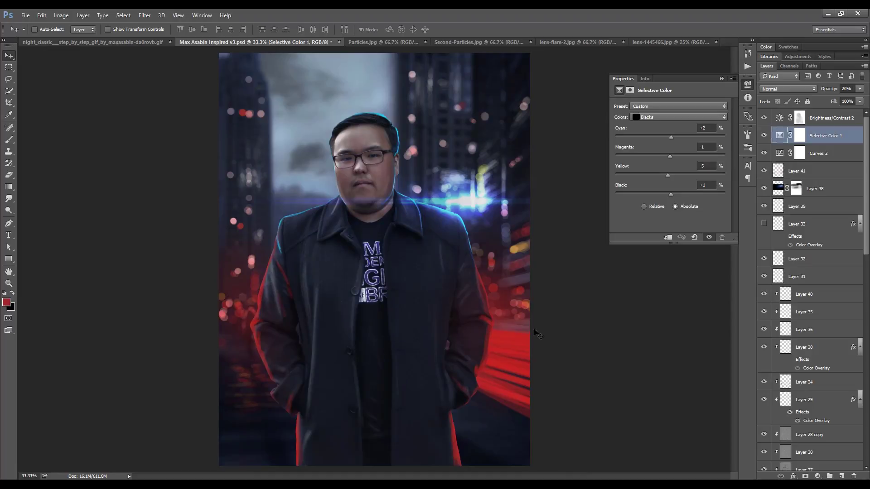
key(ctrl+minus)
Clip a Curves adjustment to Layer 40, raising the curve and adjusting the Blue channel.
click(805, 294)
click(818, 476)
drag(703, 147, 700, 151)
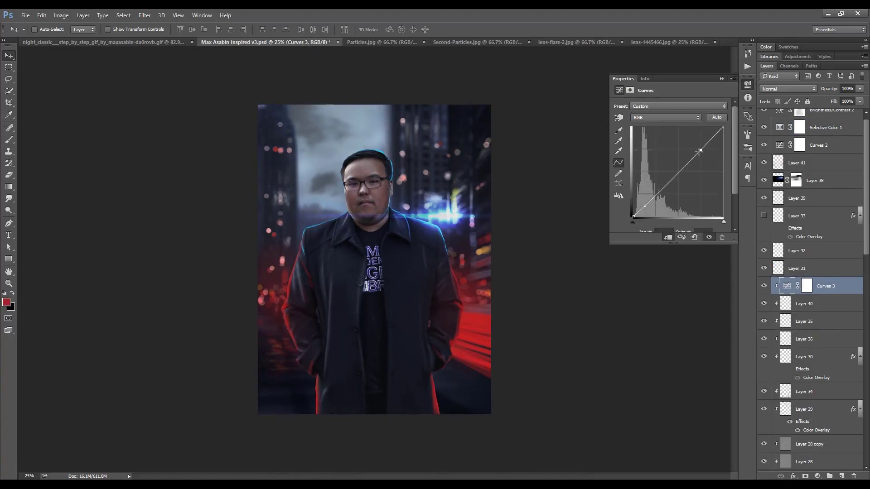
click(665, 117)
click(662, 141)
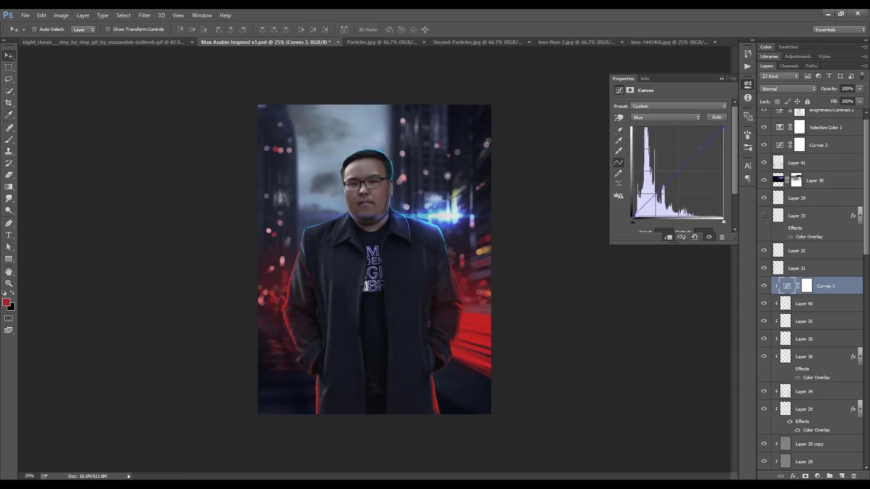
scroll(766, 145, up, 1)
key(ctrl+plus)
Lower Brightness/Contrast 2's contrast to -14 and select Layer 33 with the Eraser.
click(767, 119)
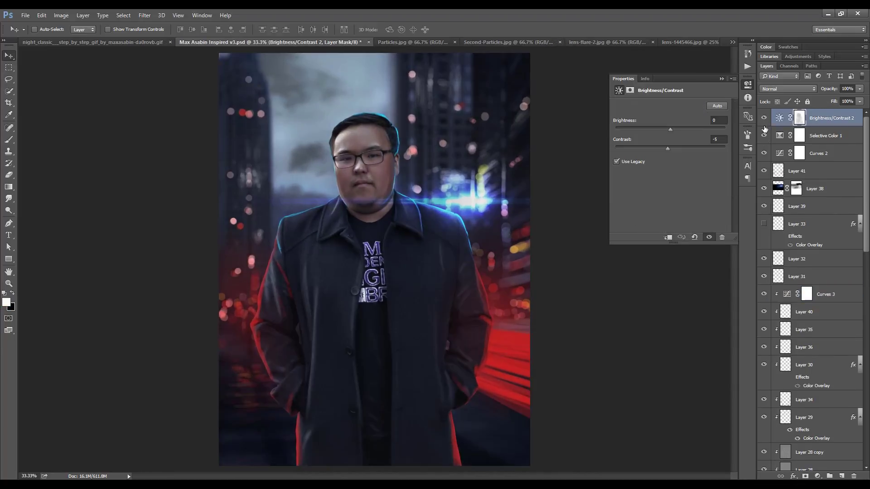
drag(664, 149, 663, 149)
key(ctrl+plus)
key(ctrl+minus)
key(ctrl+minus)
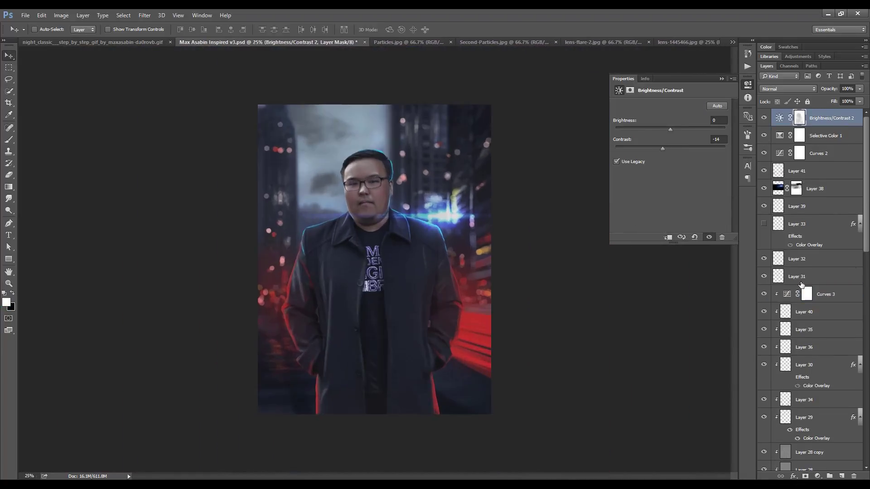
scroll(868, 273, down, 2)
scroll(816, 271, down, 3)
scroll(816, 227, up, 3)
scroll(793, 204, up, 2)
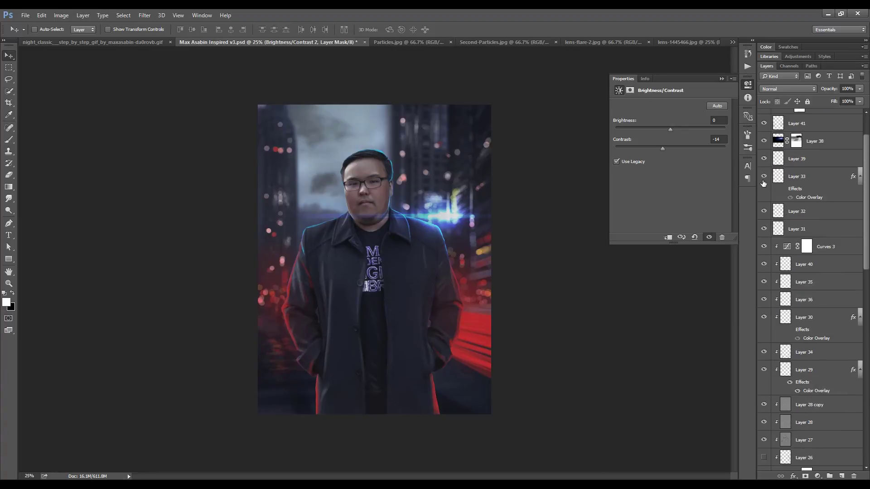
key(ctrl+plus)
key(ctrl+plus)
key(ctrl+plus)
key(ctrl+minus)
key(ctrl+minus)
click(771, 180)
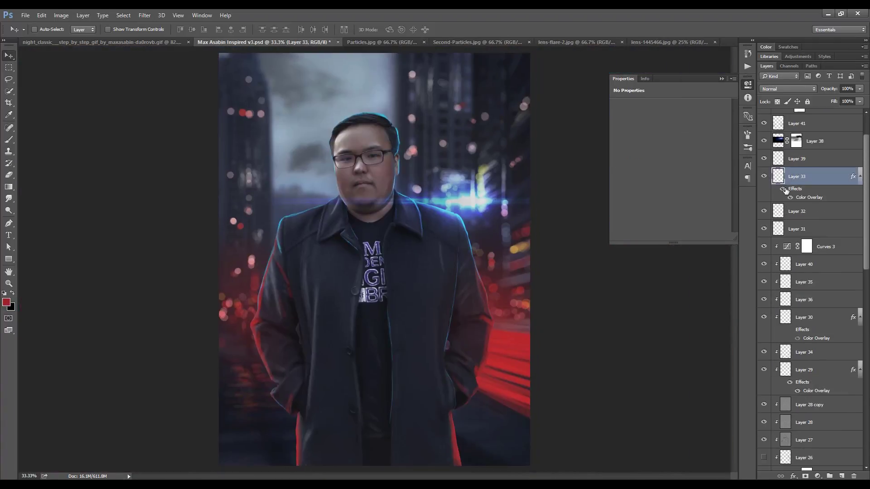
key(e)
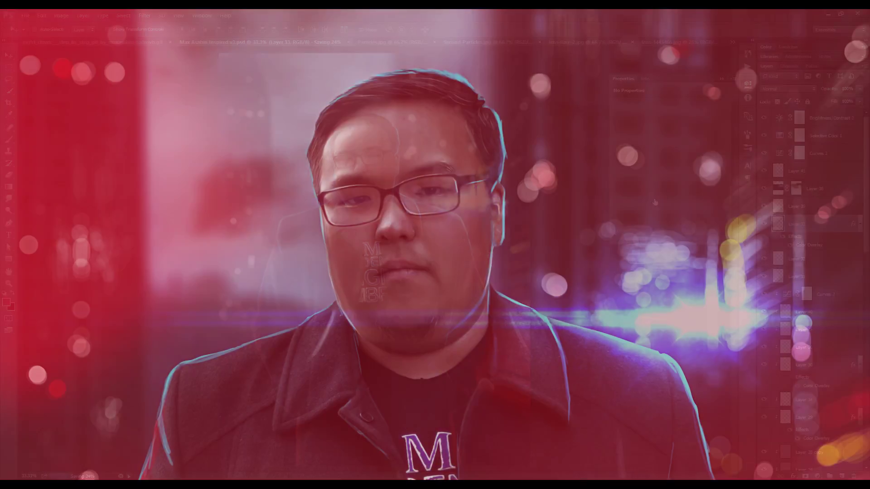